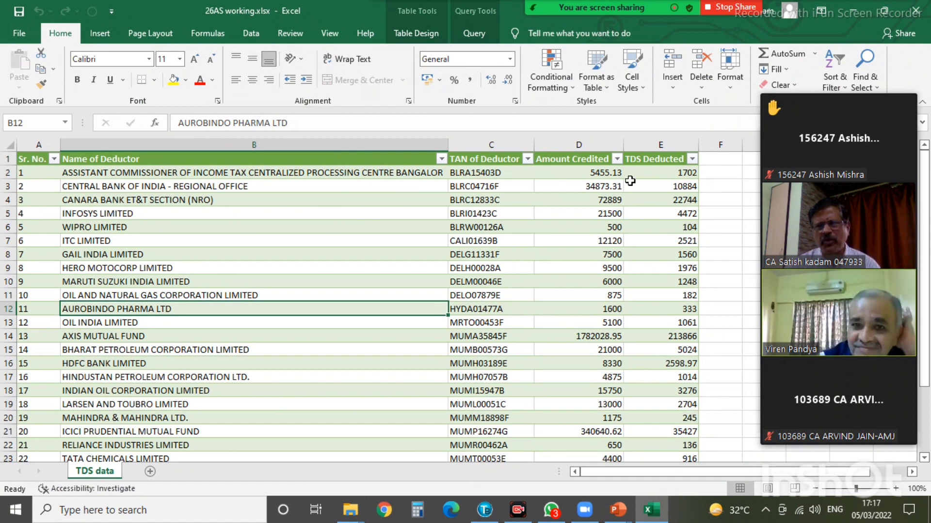
- Bring up the open File Explorer folder windows from the taskbar
{"action": "left_click", "coordinate": [361, 509]}
{"action": "left_click", "coordinate": [407, 444]}
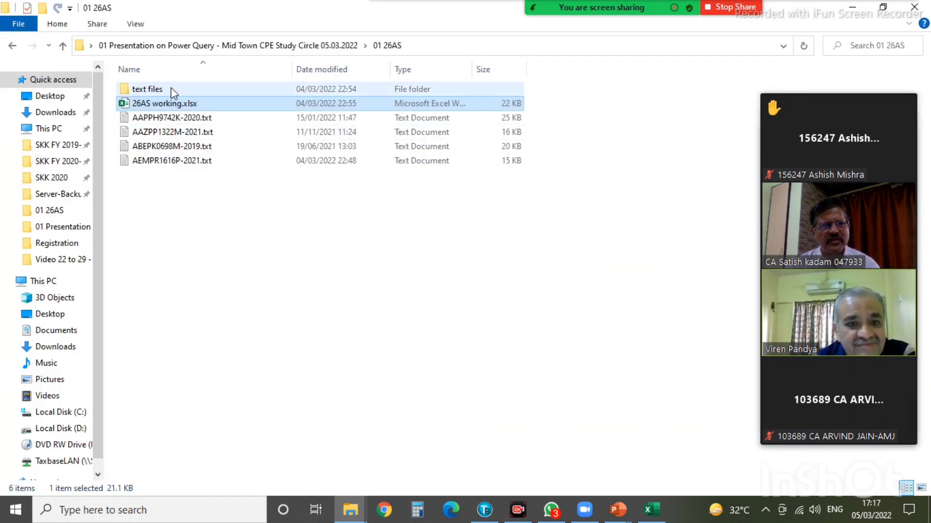
{"action": "double_click", "coordinate": [151, 89]}
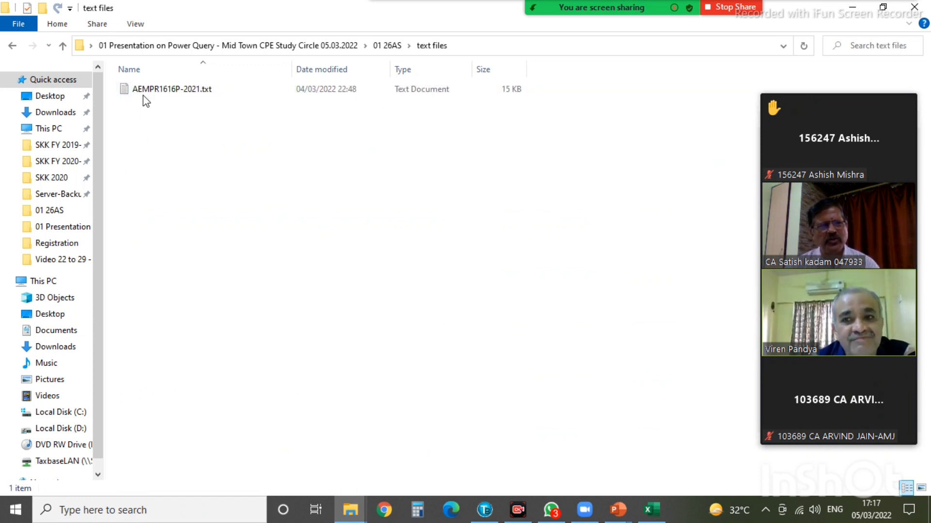
{"action": "double_click", "coordinate": [143, 91]}
{"action": "right_click", "coordinate": [143, 91]}
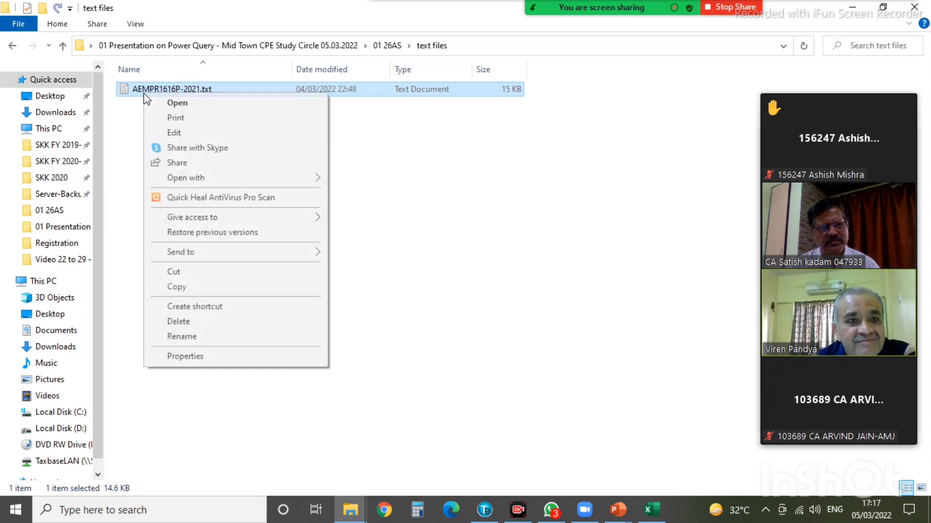
{"action": "left_click", "coordinate": [192, 274]}
{"action": "left_click", "coordinate": [383, 49]}
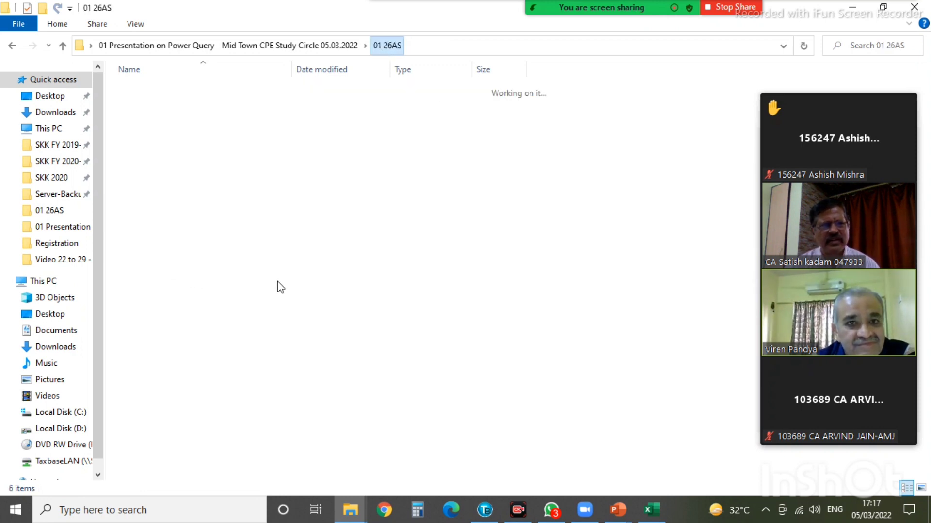
{"action": "right_click", "coordinate": [261, 266]}
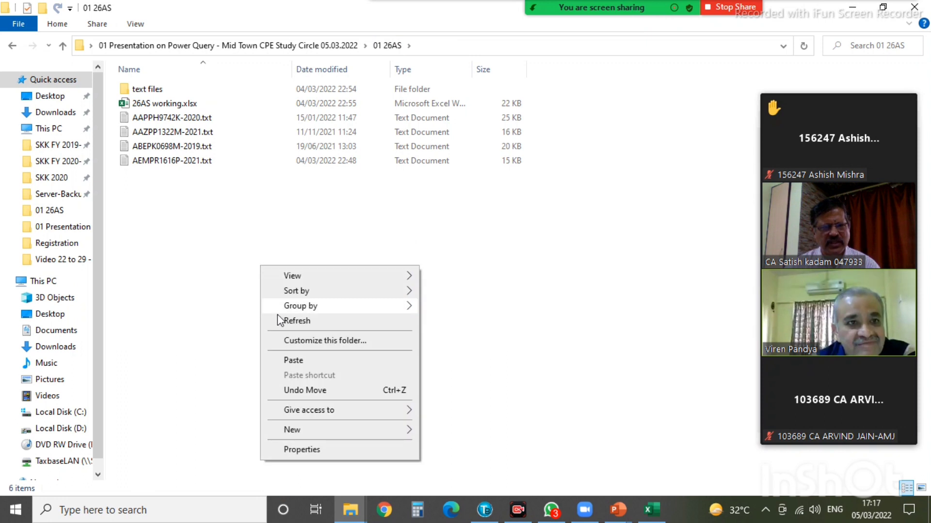
{"action": "left_click", "coordinate": [286, 361]}
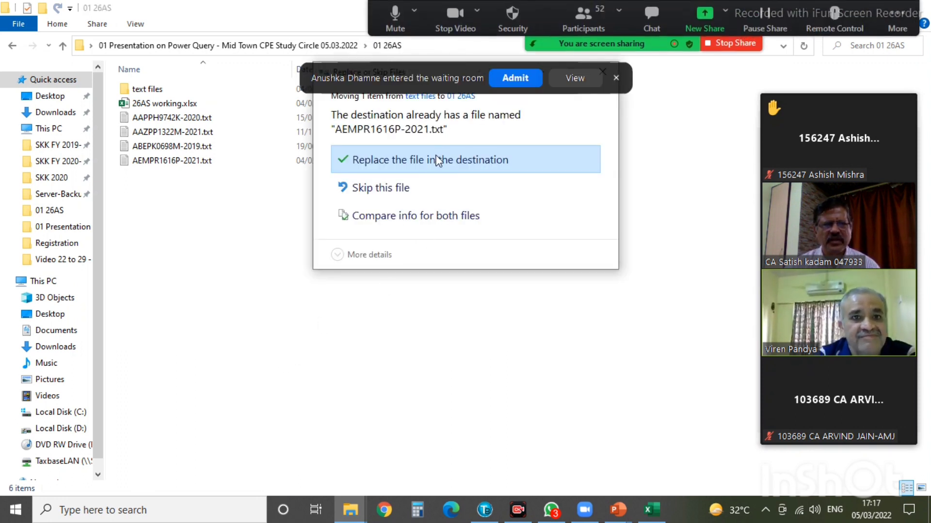
{"action": "left_click", "coordinate": [436, 162]}
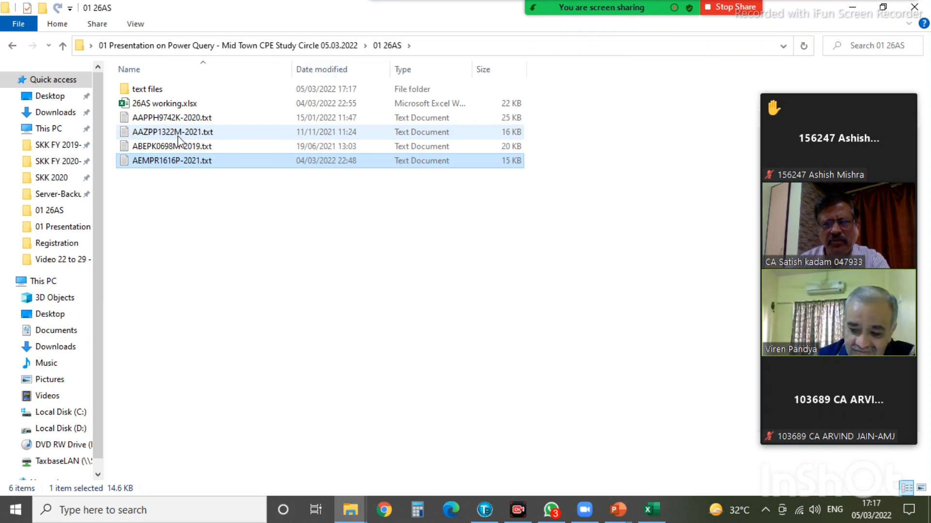
{"action": "left_click", "coordinate": [148, 118]}
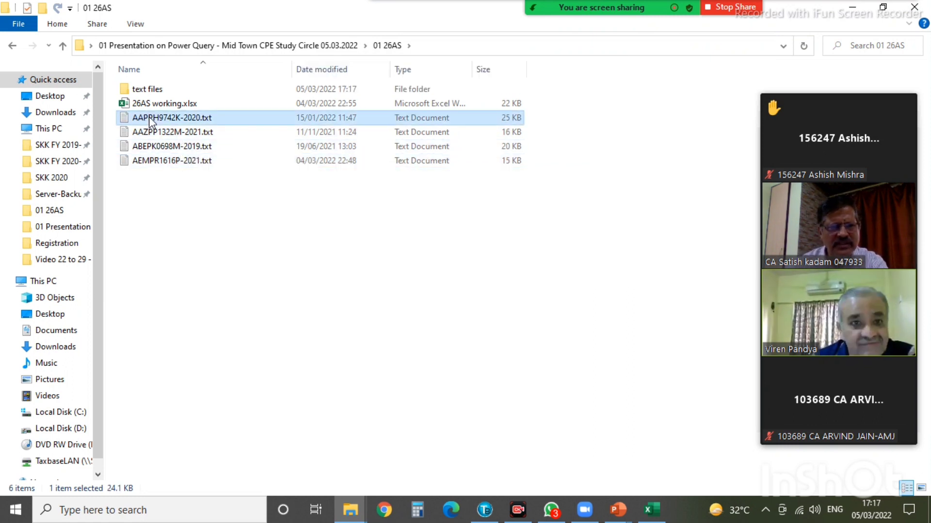
{"action": "right_click", "coordinate": [148, 117]}
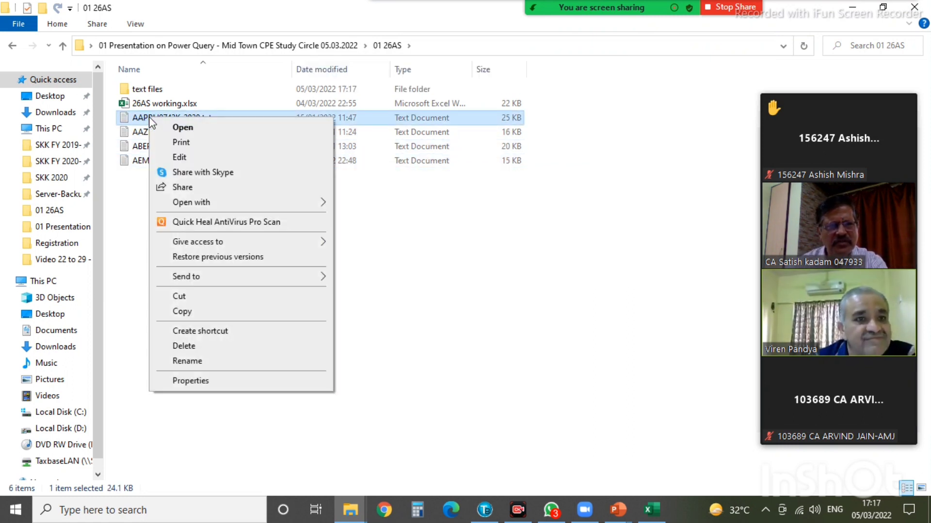
{"action": "left_click", "coordinate": [193, 310]}
{"action": "left_click", "coordinate": [155, 90]}
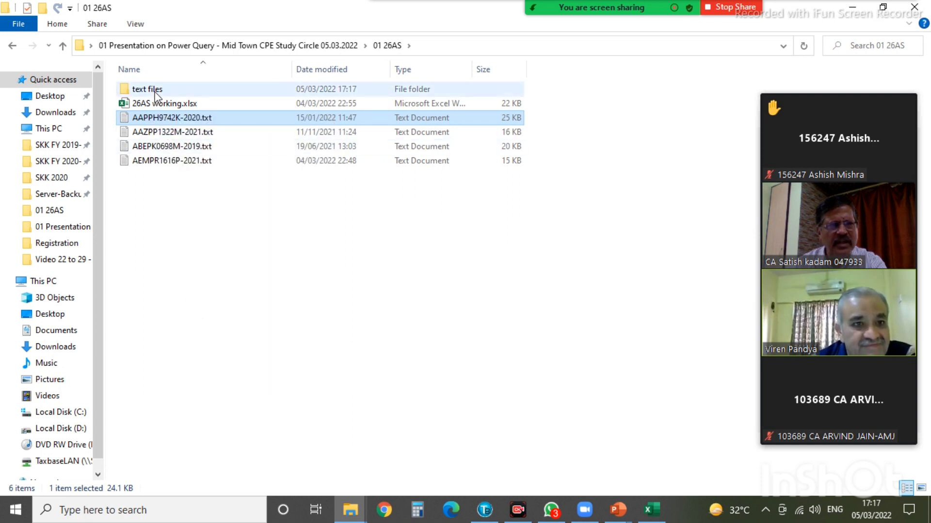
{"action": "double_click", "coordinate": [155, 91]}
{"action": "right_click", "coordinate": [251, 159]}
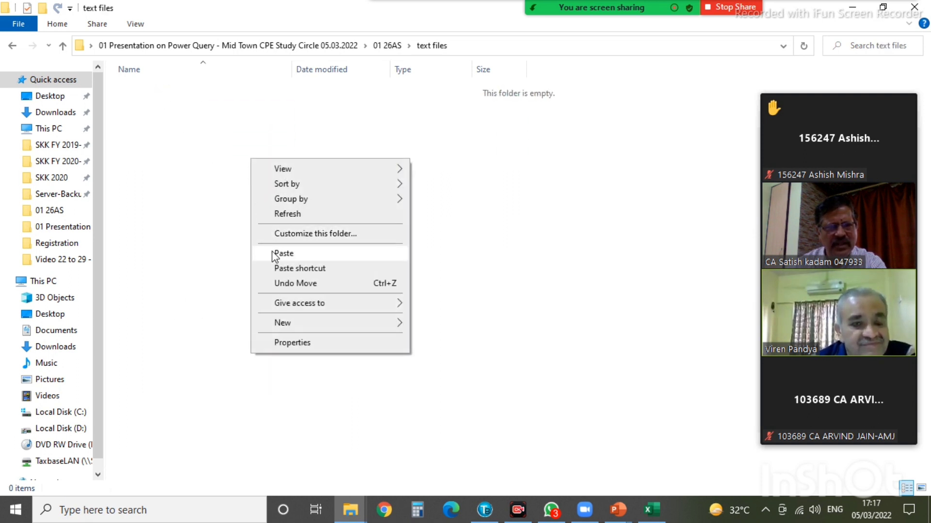
{"action": "left_click", "coordinate": [297, 254]}
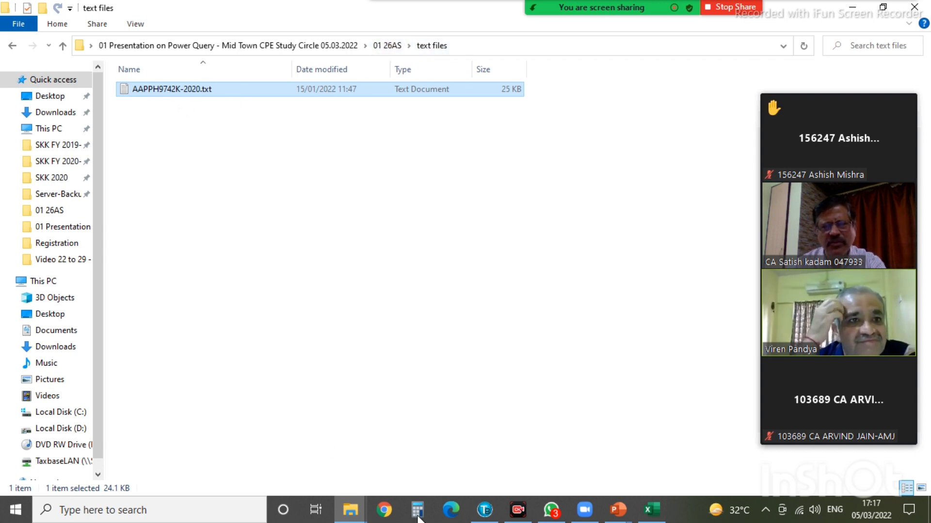
{"action": "left_click", "coordinate": [651, 510]}
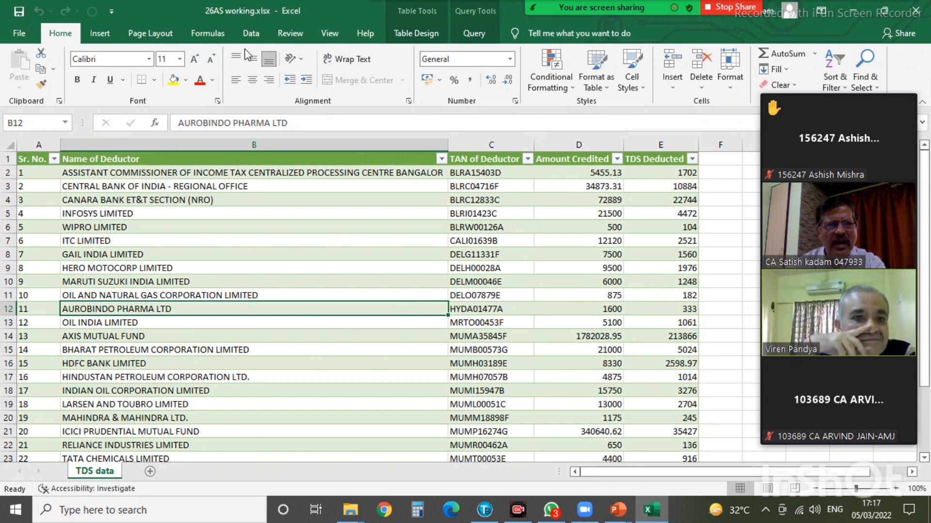
- Run Data > Refresh All so the TDS data table reloads from the 2020 text file
{"action": "left_click", "coordinate": [251, 34]}
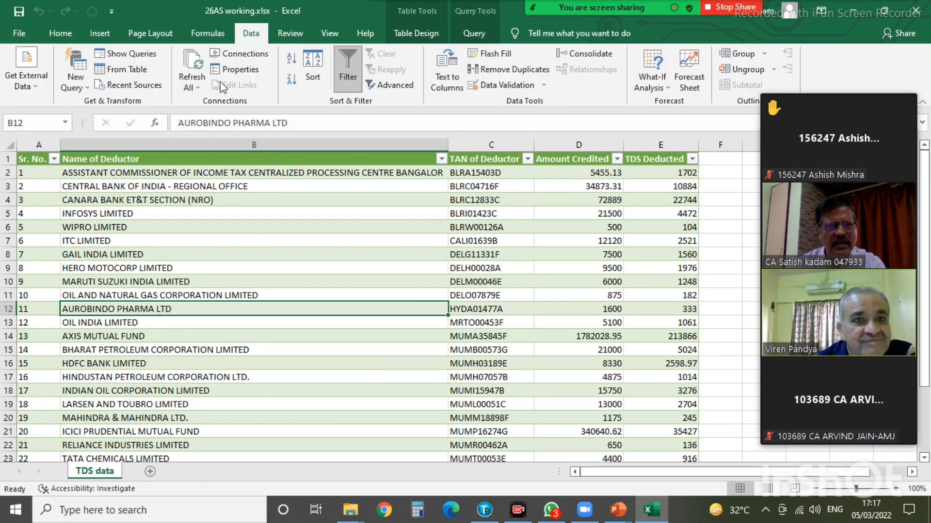
{"action": "left_click", "coordinate": [192, 83]}
{"action": "left_click", "coordinate": [215, 99]}
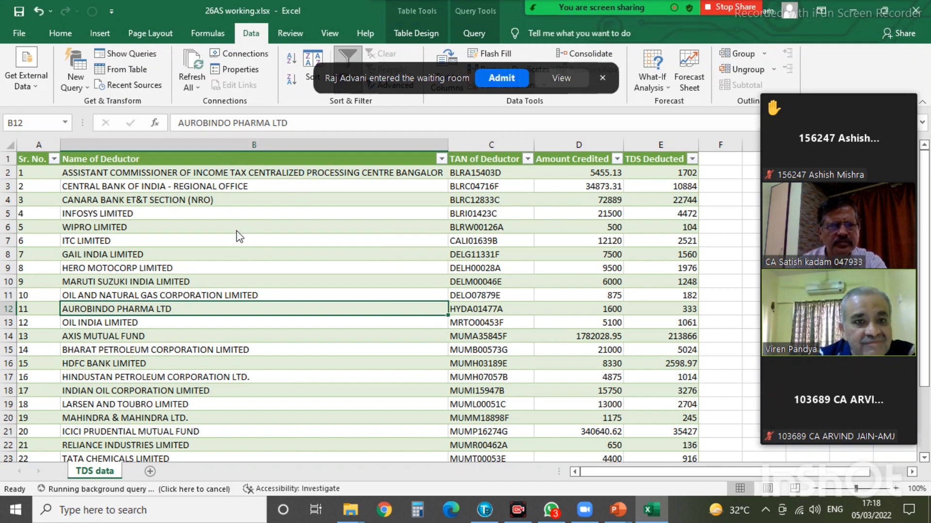
{"action": "left_click", "coordinate": [199, 85]}
{"action": "left_click", "coordinate": [200, 85]}
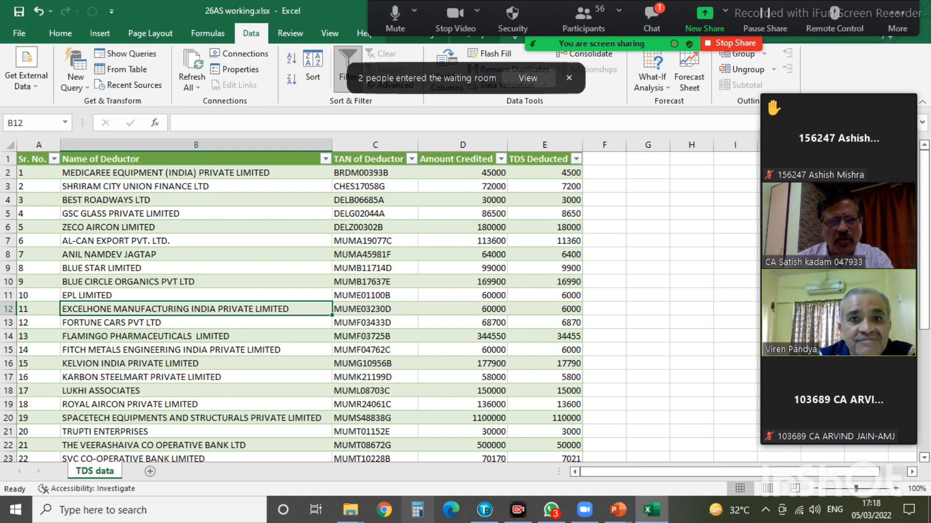
{"action": "mouse_move", "coordinate": [348, 511]}
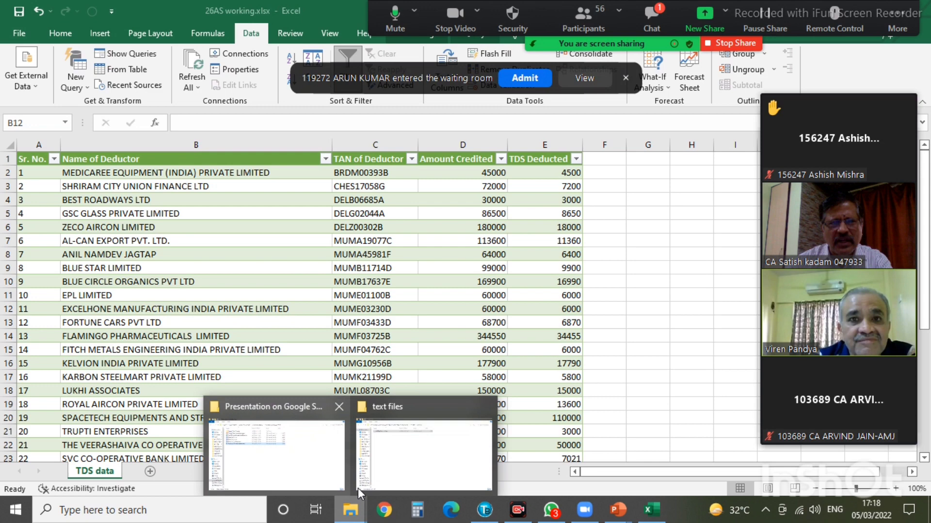
{"action": "left_click", "coordinate": [426, 458]}
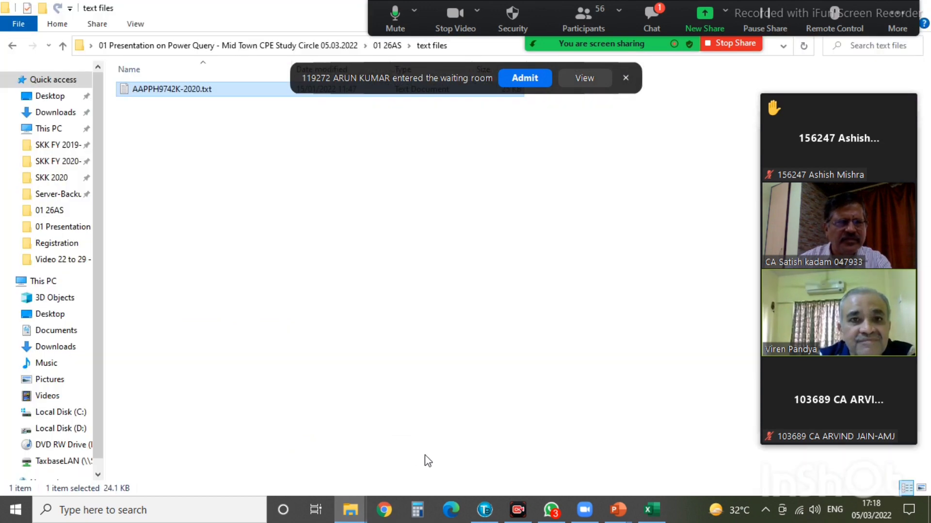
{"action": "left_click", "coordinate": [387, 45]}
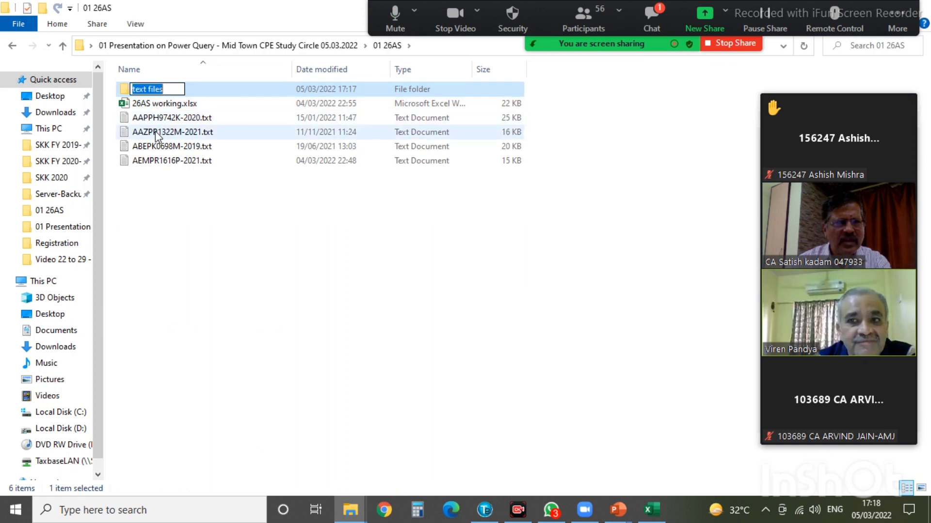
{"action": "left_click", "coordinate": [155, 131]}
{"action": "right_click", "coordinate": [155, 130]}
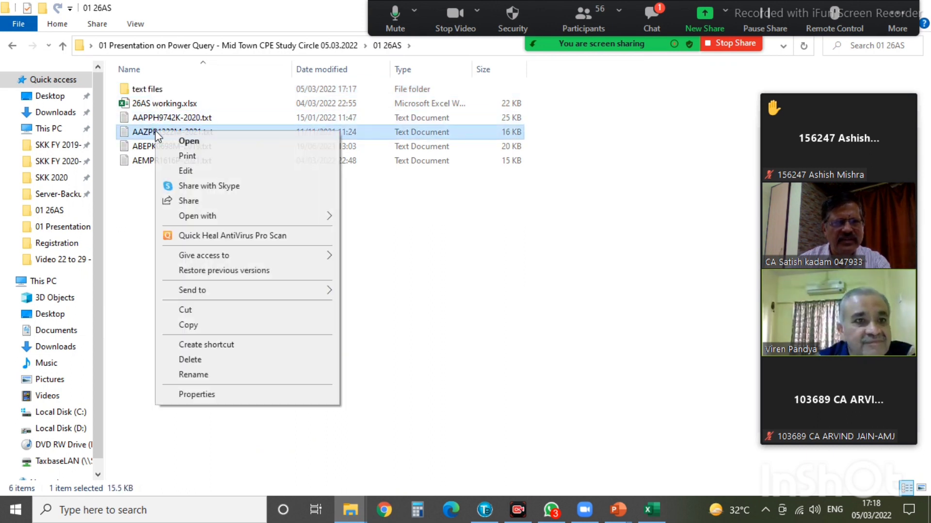
{"action": "left_click", "coordinate": [188, 325]}
{"action": "left_click", "coordinate": [156, 90]}
{"action": "double_click", "coordinate": [157, 90]}
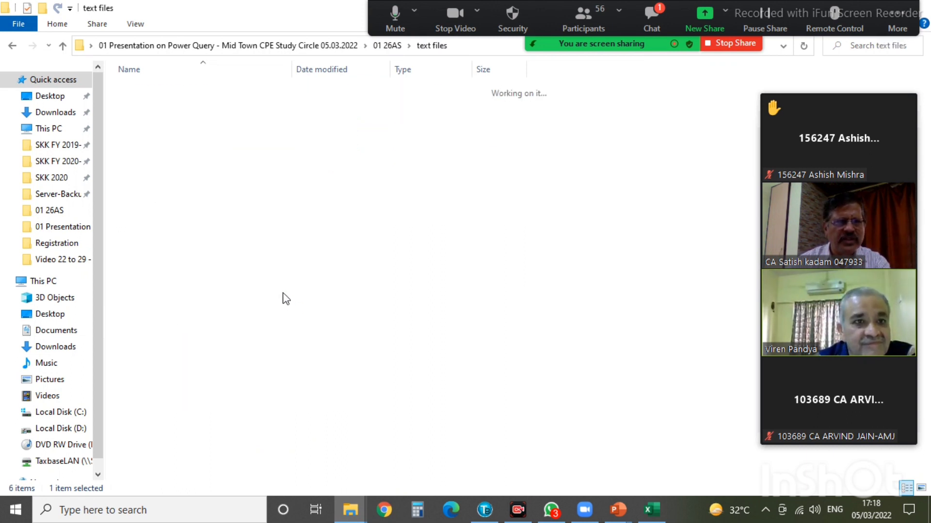
{"action": "right_click", "coordinate": [262, 233]}
{"action": "left_click", "coordinate": [295, 329]}
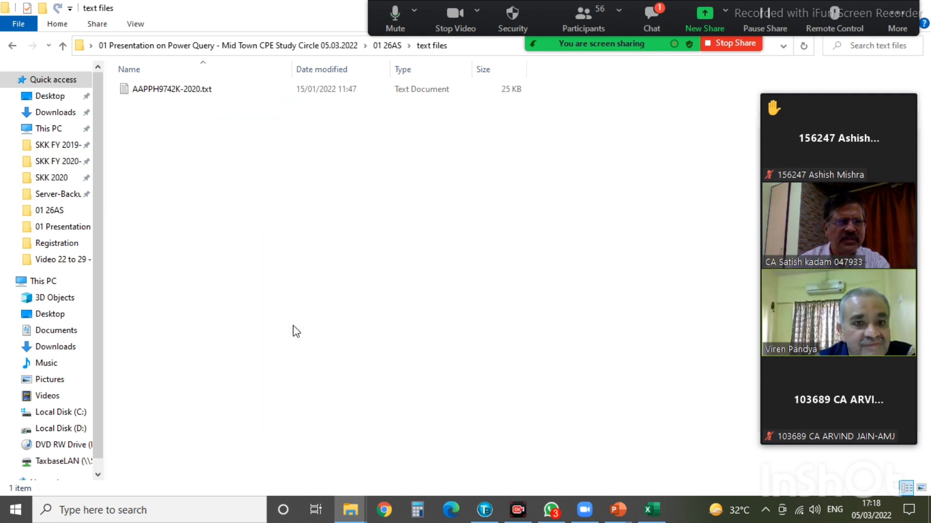
- Delete the old 2020 text file from text files and return to the 26AS working workbook
{"action": "left_click", "coordinate": [160, 90]}
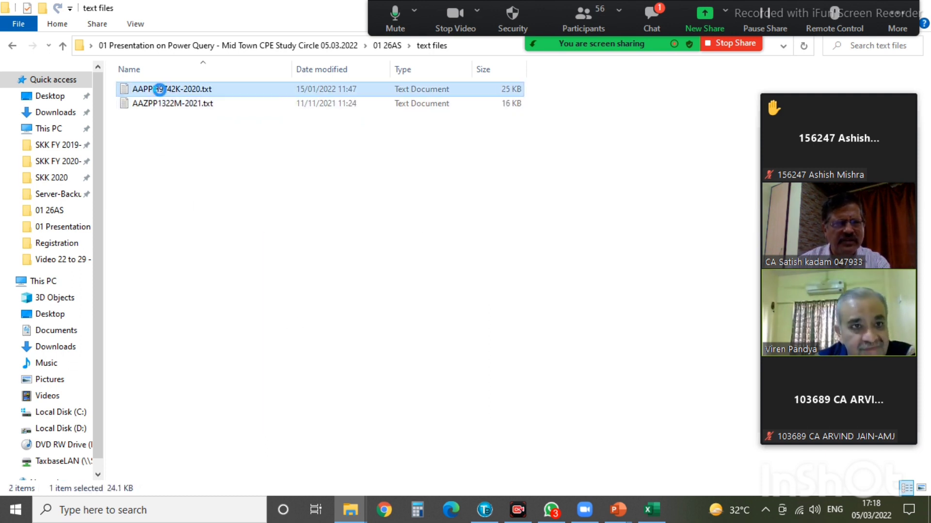
{"action": "right_click", "coordinate": [160, 90]}
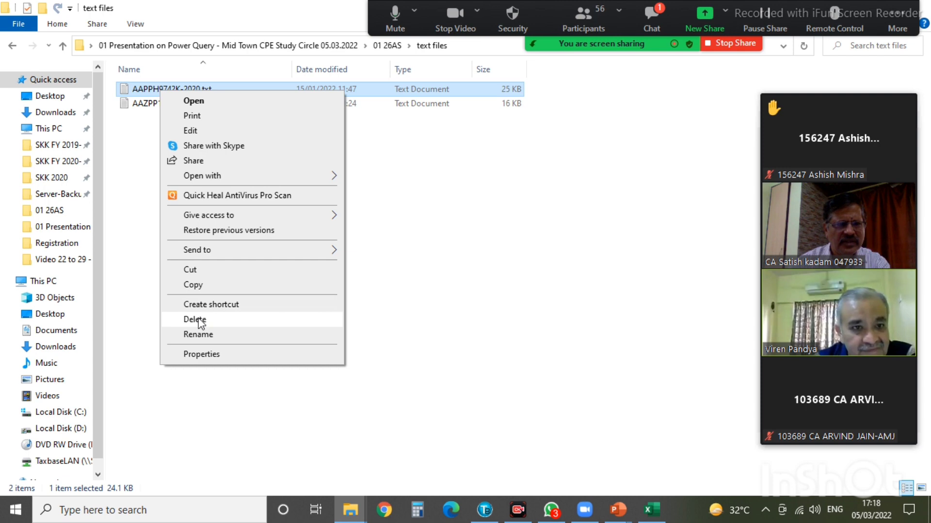
{"action": "left_click", "coordinate": [195, 319]}
{"action": "left_click", "coordinate": [655, 509]}
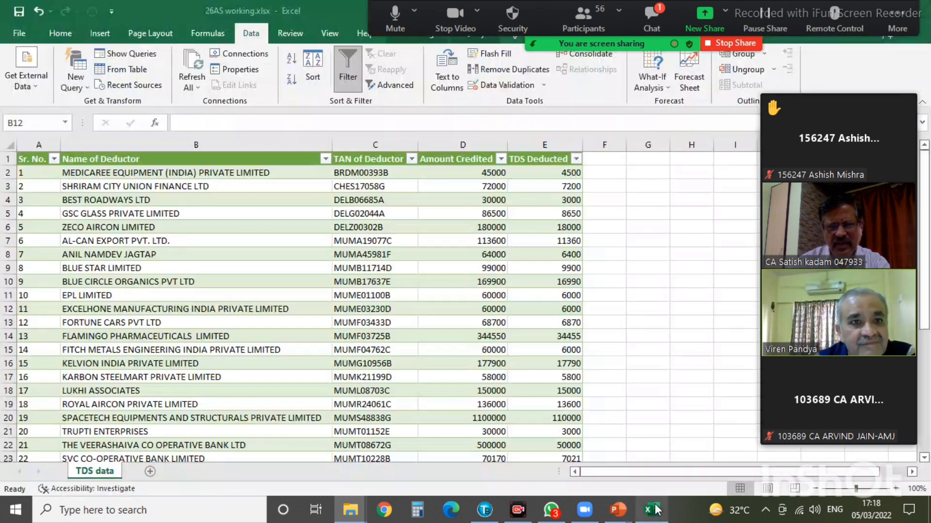
- Refresh All so the TDS table shows the four new deductors, then close the workbook via File
{"action": "left_click", "coordinate": [83, 170]}
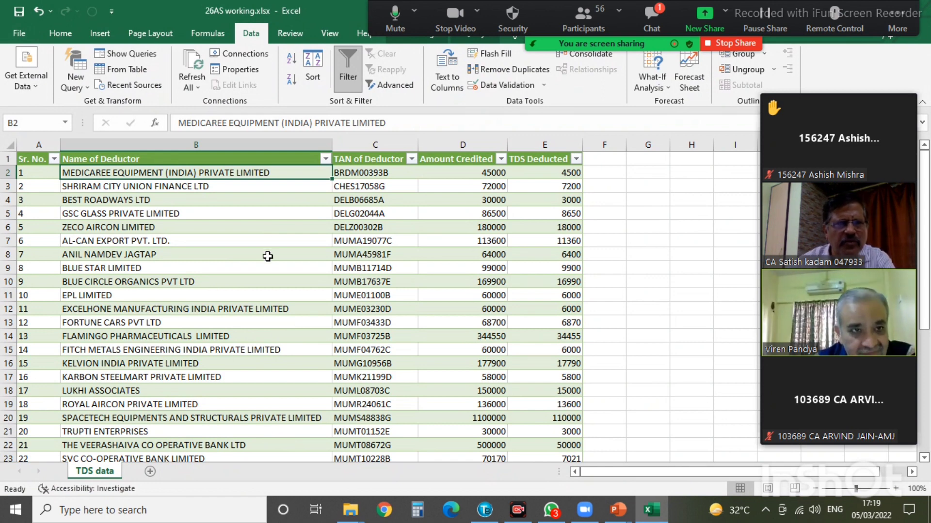
{"action": "left_click", "coordinate": [194, 87]}
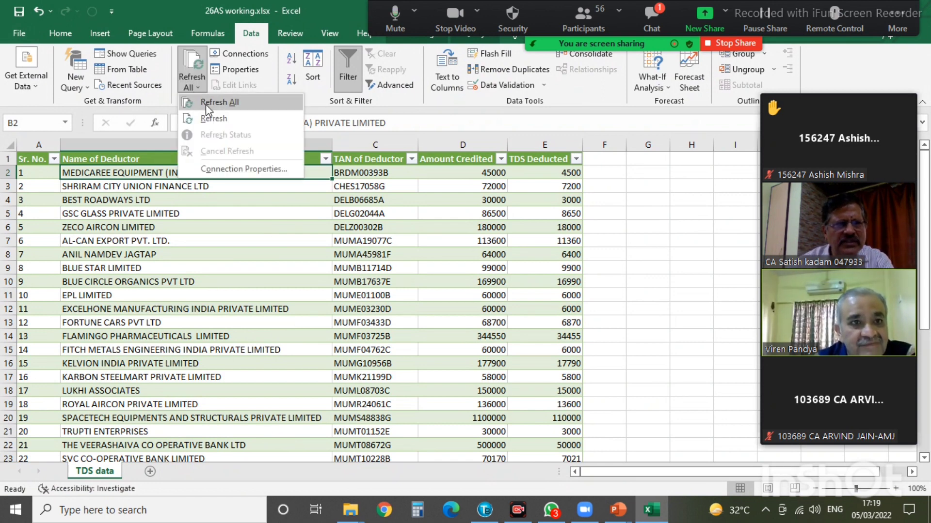
{"action": "left_click", "coordinate": [206, 104]}
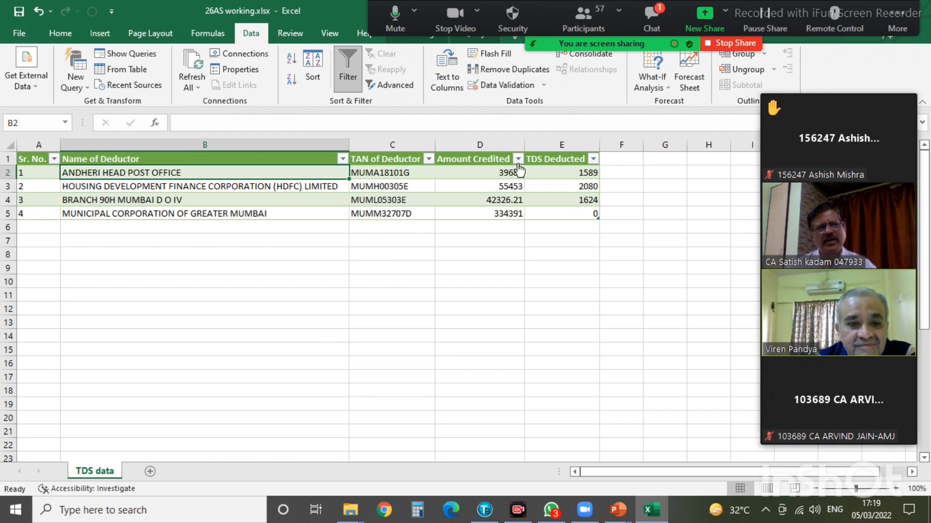
{"action": "left_click", "coordinate": [20, 34]}
{"action": "left_click", "coordinate": [39, 382]}
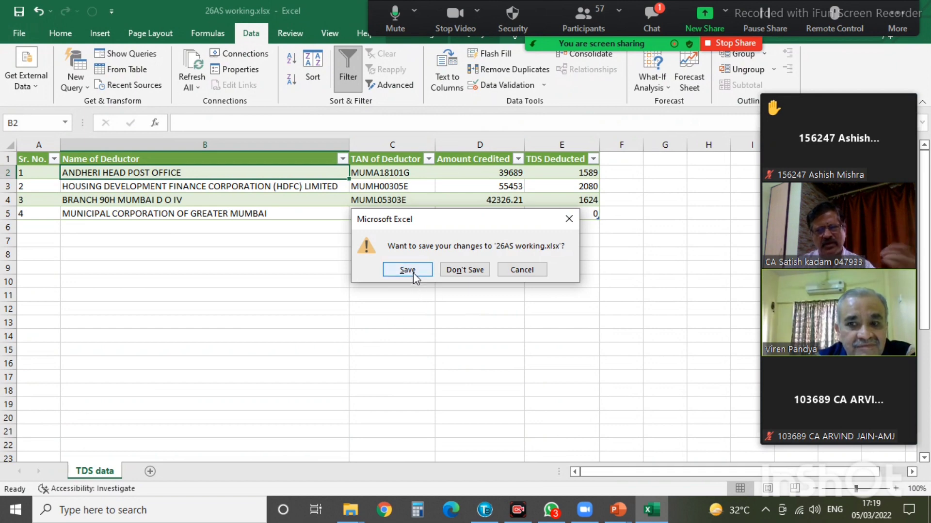
- Choose Don't Save for 26AS working.xlsx, move the meeting toolbar aside, and exit Excel
{"action": "left_click", "coordinate": [455, 270]}
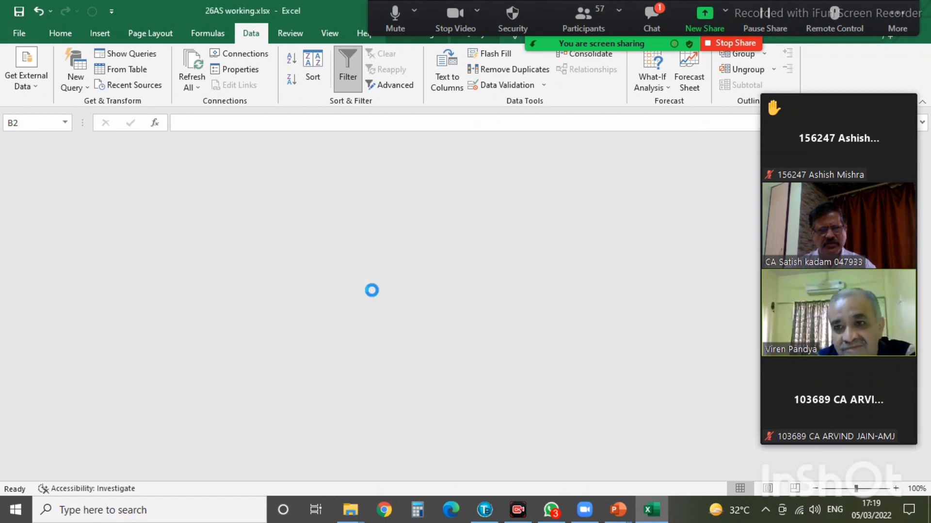
{"action": "left_click", "coordinate": [19, 33]}
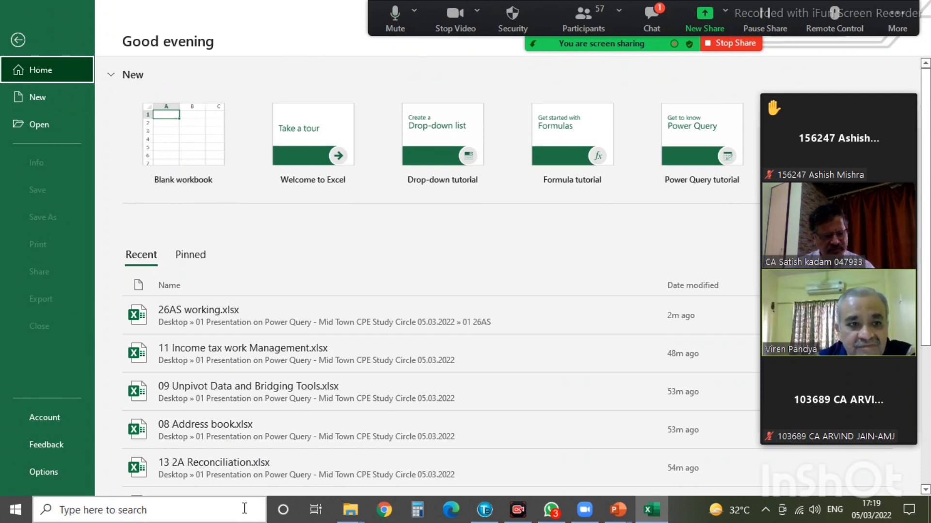
{"action": "key", "text": "Escape"}
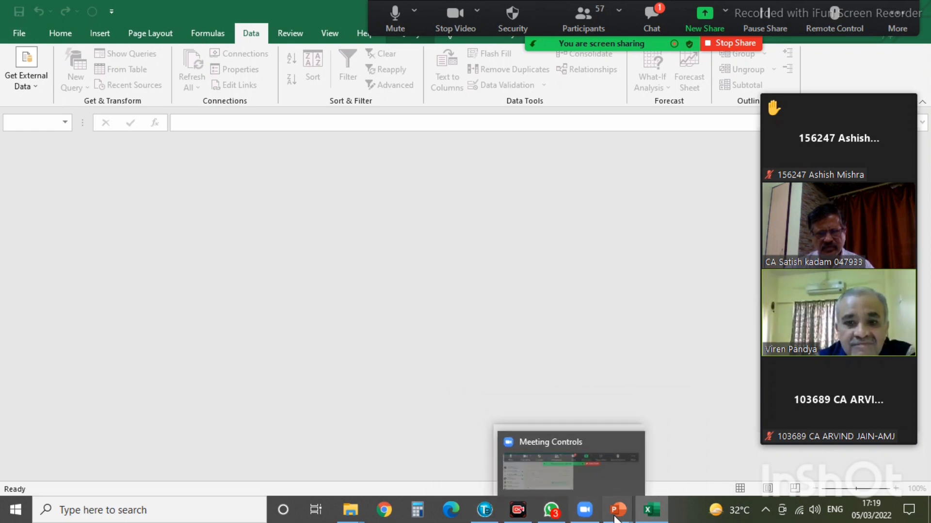
{"action": "mouse_move", "coordinate": [651, 510]}
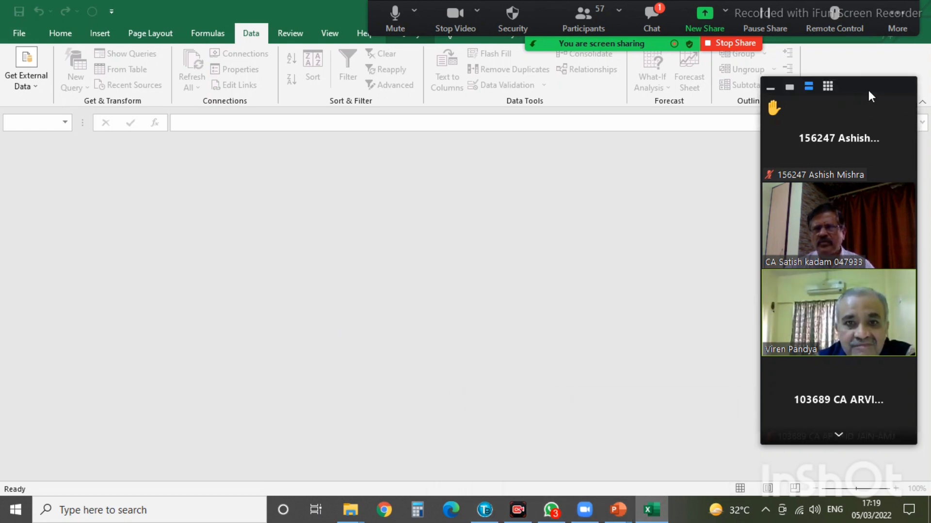
{"action": "left_click", "coordinate": [22, 30]}
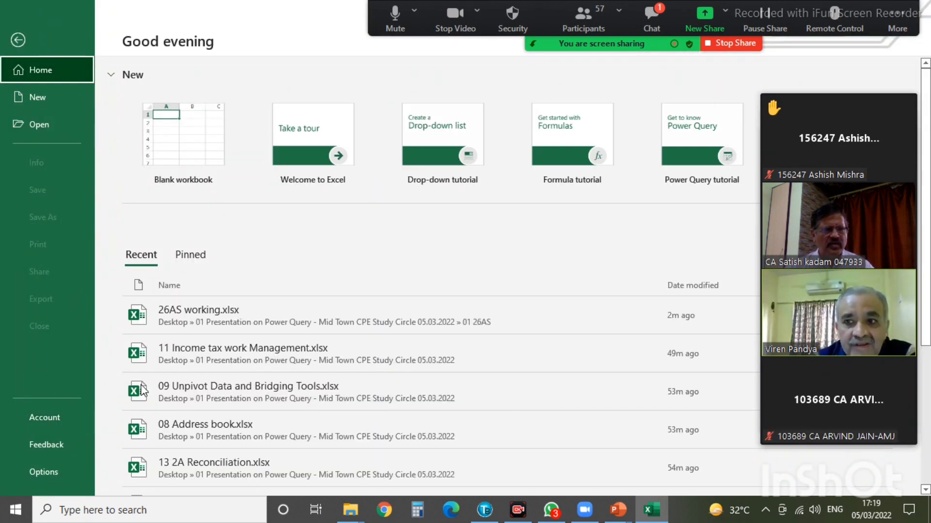
{"action": "key", "text": "Escape"}
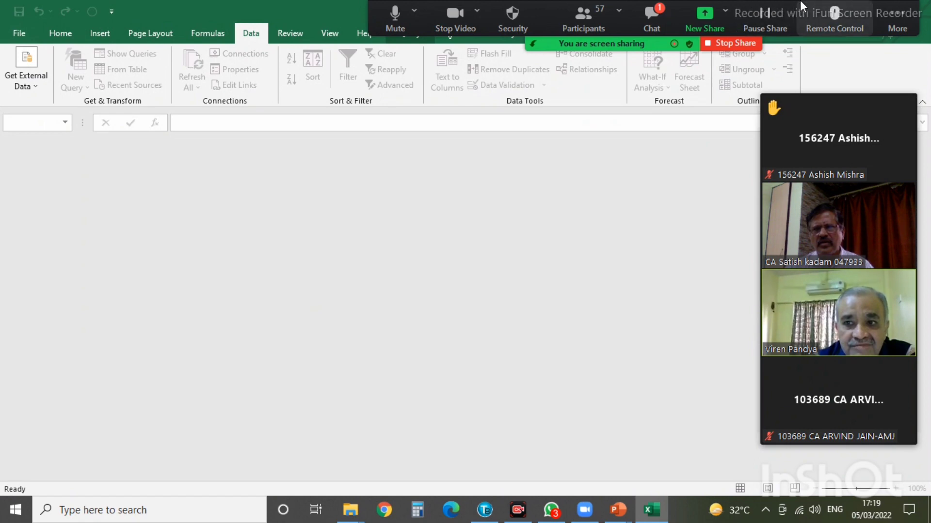
{"action": "left_click_drag", "start_coordinate": [800, 3], "coordinate": [561, 2]}
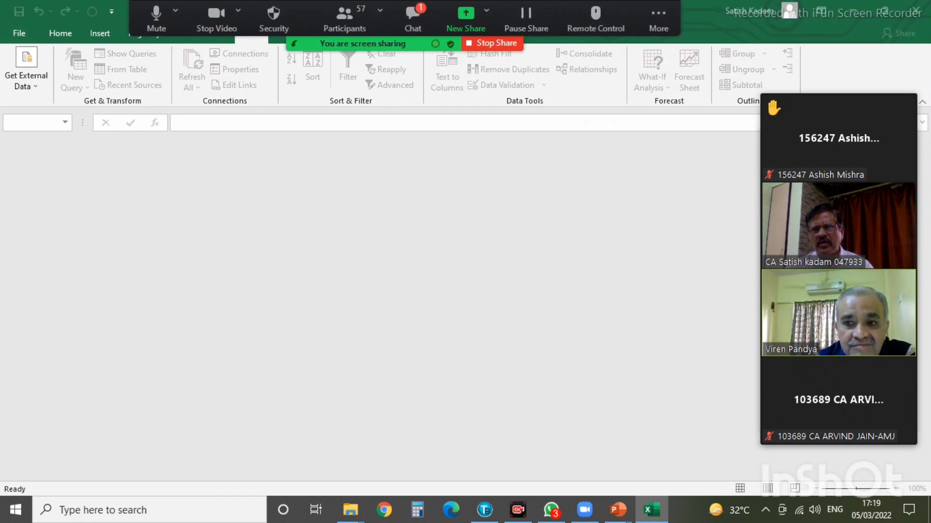
{"action": "left_click", "coordinate": [915, 9]}
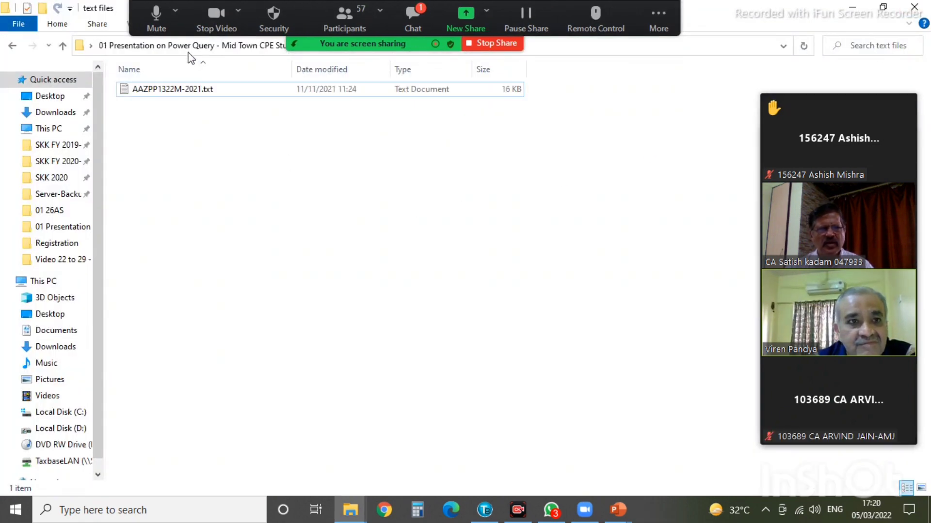
- Go up to the Power Query presentation folder and resume the Introduction to Power Query slide show at Topics Cover
{"action": "left_click", "coordinate": [237, 46]}
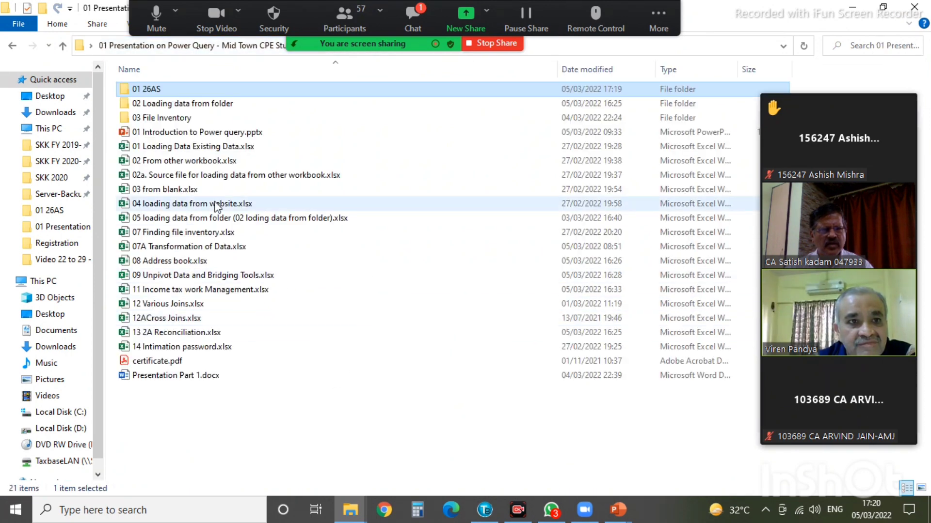
{"action": "left_click", "coordinate": [617, 514]}
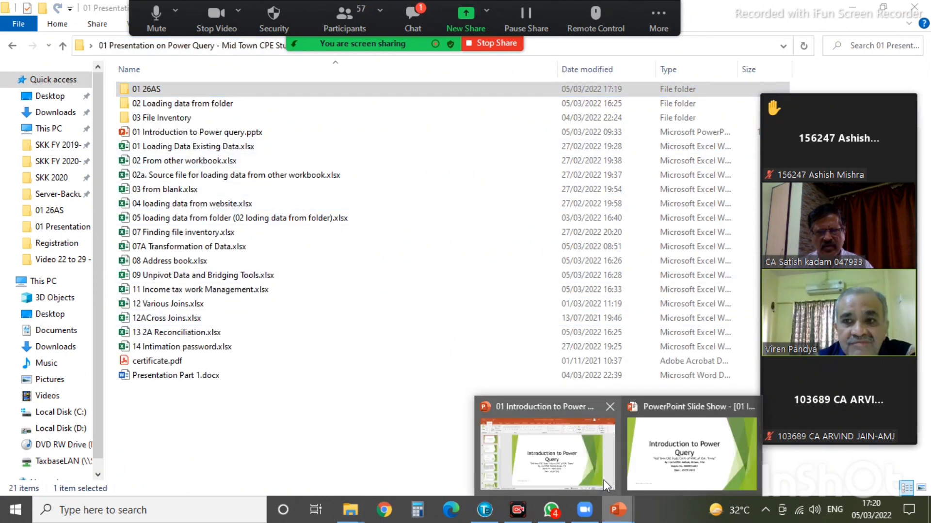
{"action": "left_click", "coordinate": [685, 475]}
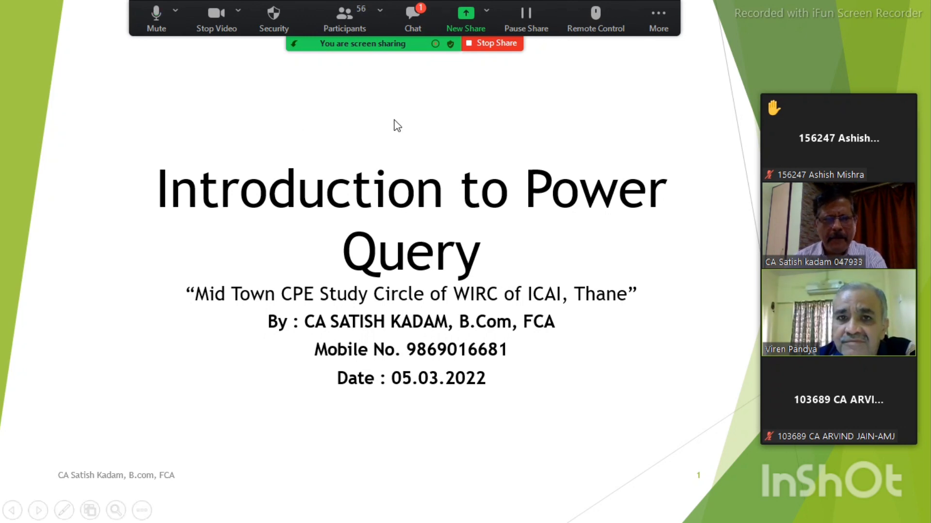
{"action": "key", "text": "Right"}
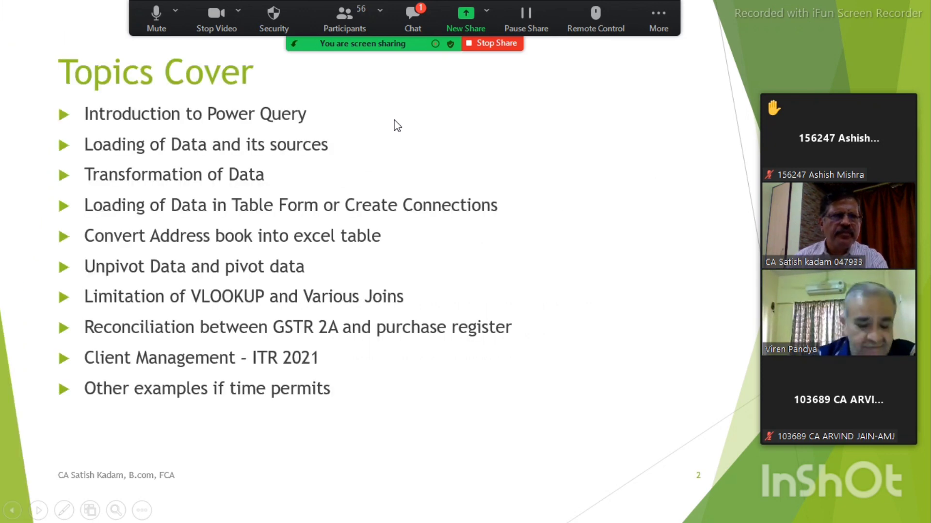
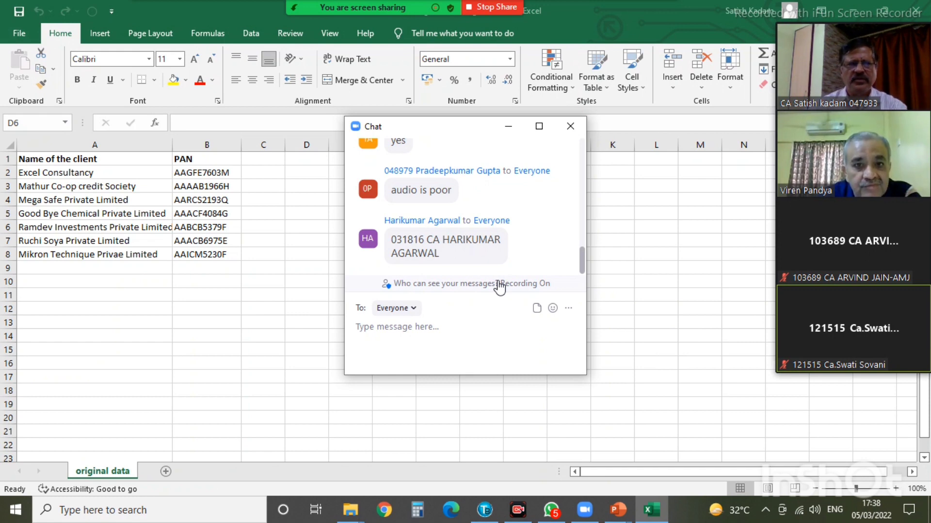
- Hide the chat, select the client name and PAN range A1:B8, and start Ctrl+T table creation
{"action": "left_click", "coordinate": [508, 130]}
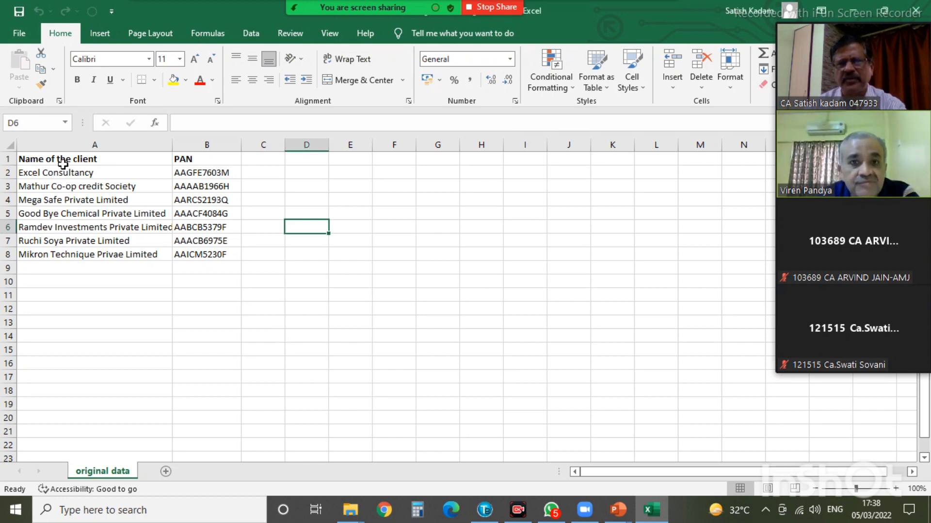
{"action": "key", "text": "Left"}
{"action": "key", "text": "Left"}
{"action": "key", "text": "Left"}
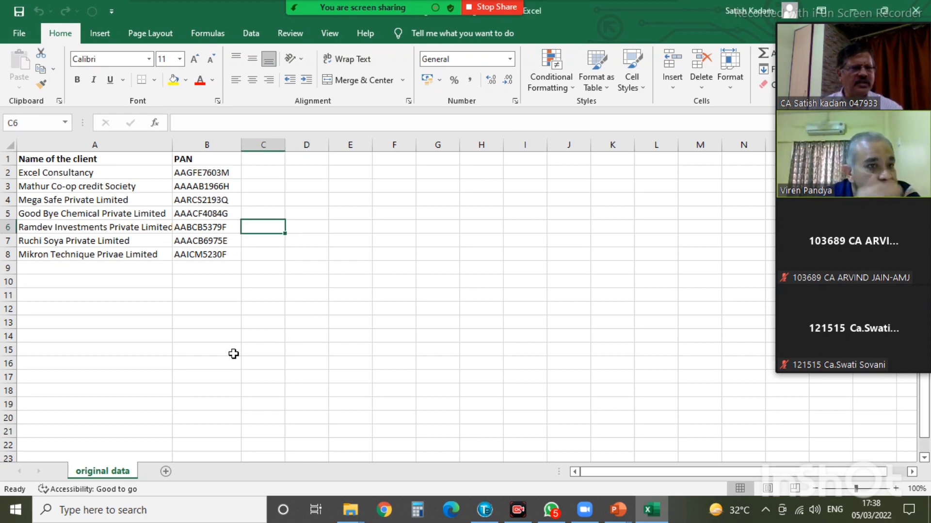
{"action": "key", "text": "Up"}
{"action": "key", "text": "Up"}
{"action": "key", "text": "Up"}
{"action": "key", "text": "Up"}
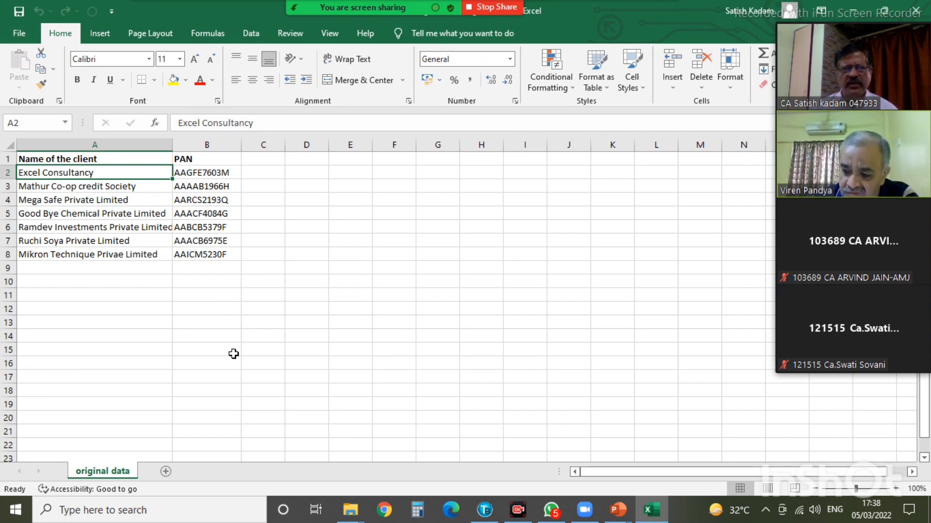
{"action": "key", "text": "Up"}
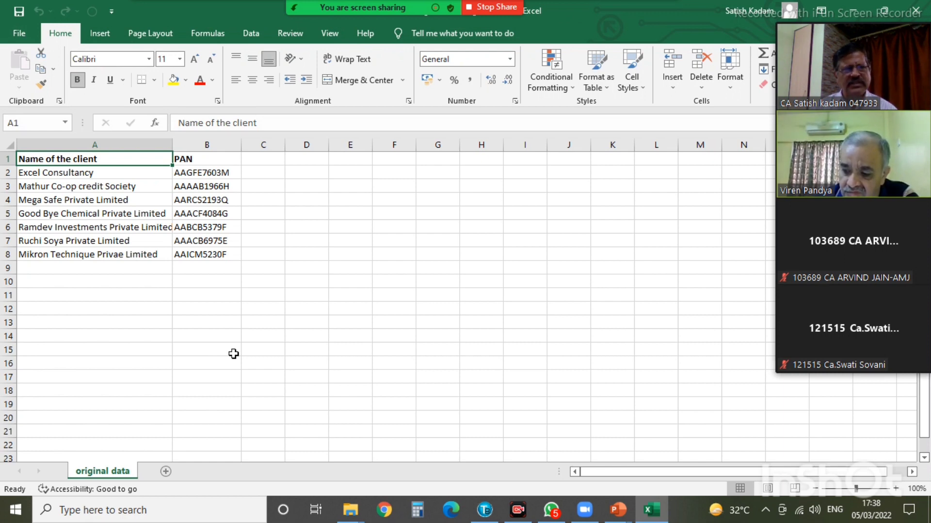
{"action": "key", "text": "shift+Right"}
{"action": "key", "text": "shift+Down"}
{"action": "key", "text": "shift+Down"}
{"action": "key", "text": "shift+Down"}
{"action": "key", "text": "shift+Down"}
{"action": "key", "text": "shift+Down"}
{"action": "key", "text": "shift+Down"}
{"action": "key", "text": "shift+Down"}
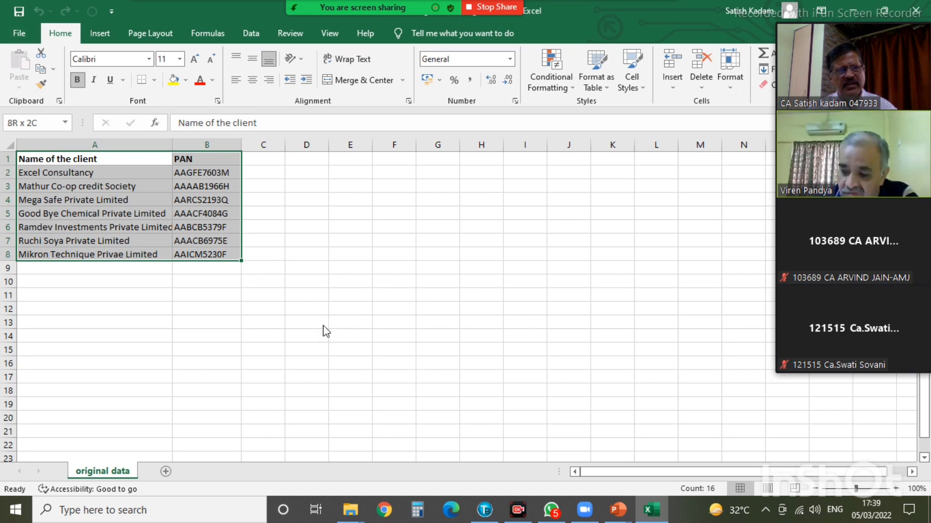
{"action": "key", "text": "ctrl+t"}
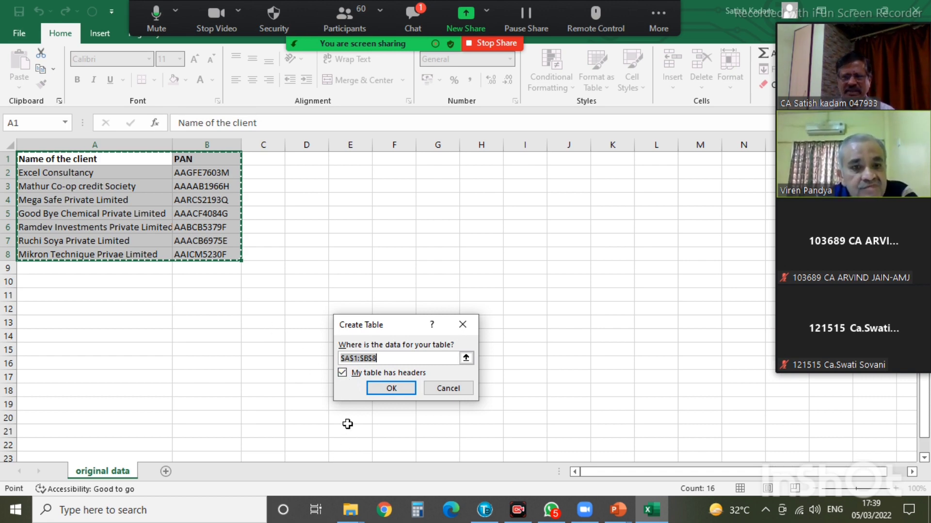
- Confirm the table with headers and inspect its Table Name box
{"action": "left_click", "coordinate": [391, 389]}
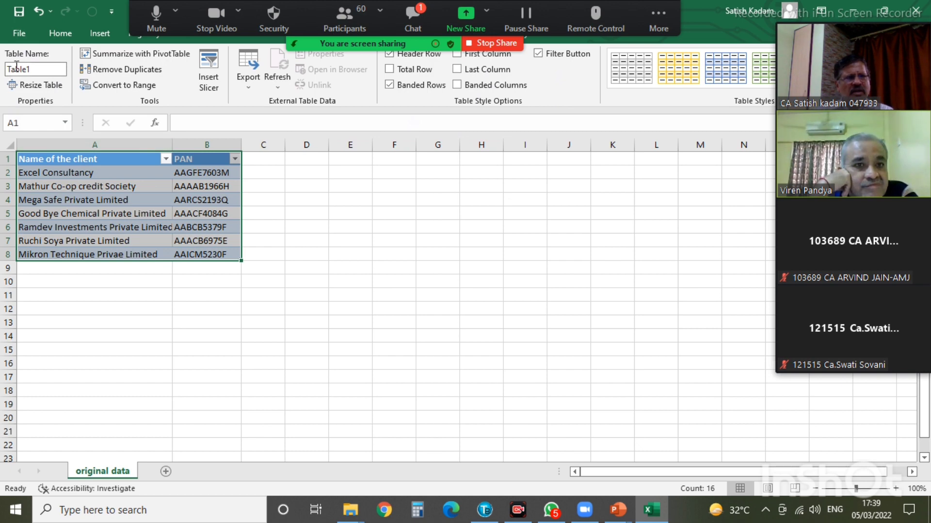
{"action": "left_click", "coordinate": [50, 68]}
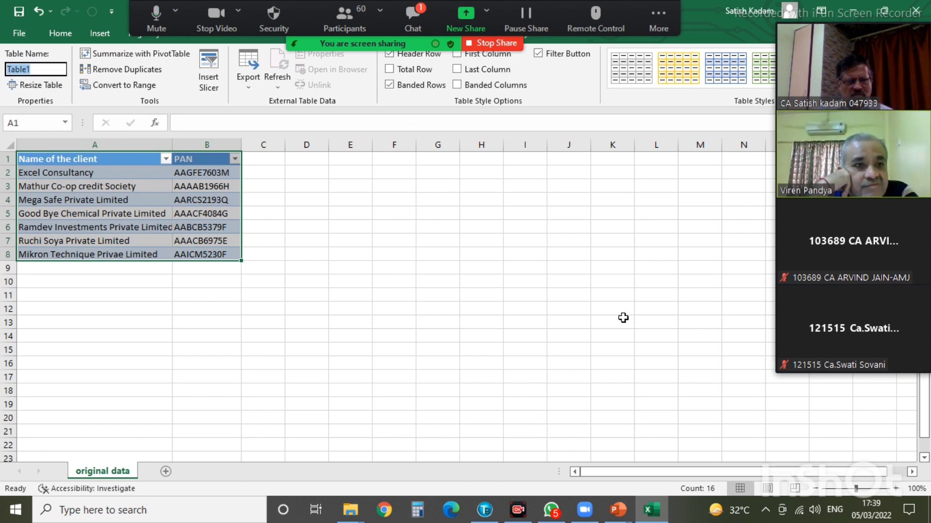
{"action": "type", "text": "ClientName"}
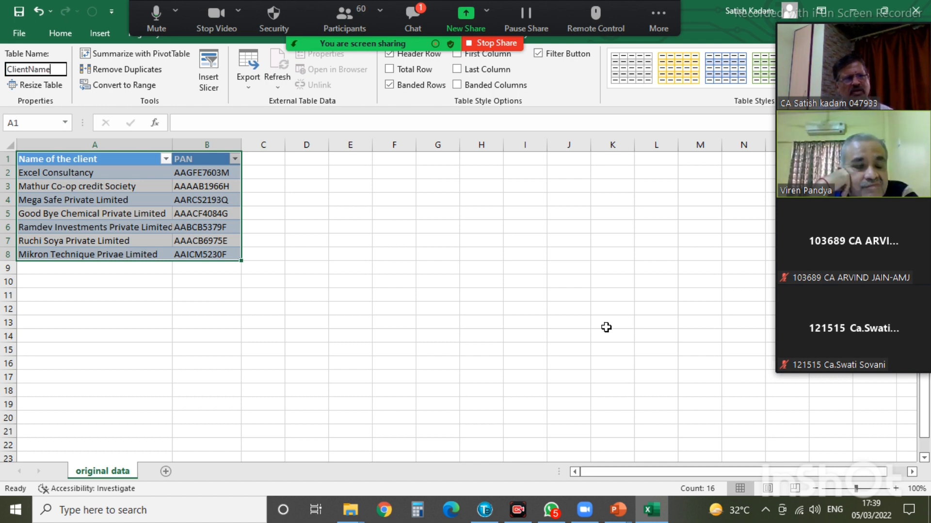
- Try dragging the Good Bye Chemical cell A5 onto A4, then cancel the replace prompt
{"action": "left_click", "coordinate": [322, 295]}
{"action": "left_click", "coordinate": [74, 213]}
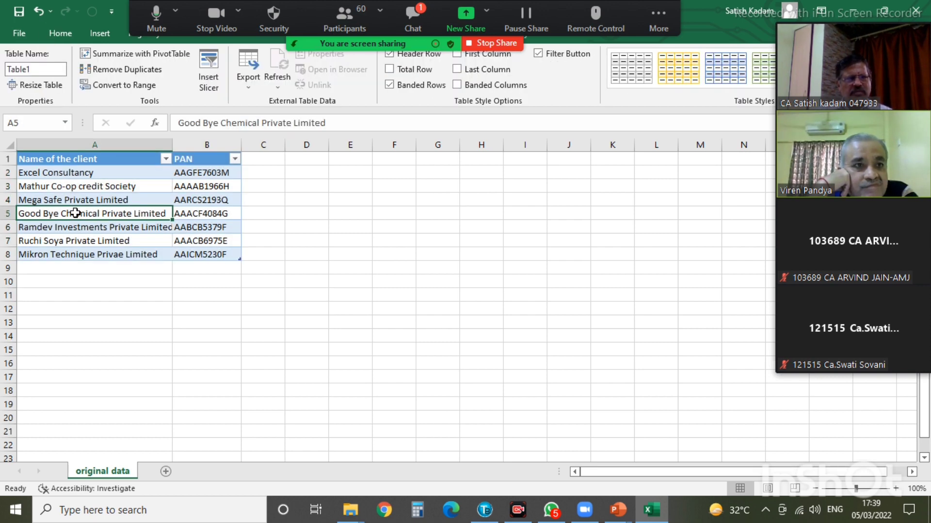
{"action": "left_click_drag", "start_coordinate": [76, 213], "coordinate": [74, 200]}
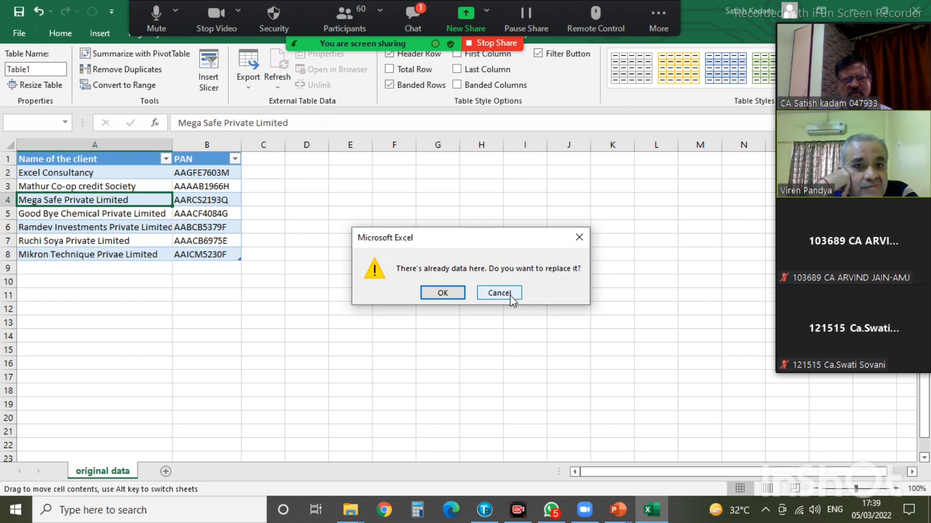
{"action": "left_click", "coordinate": [492, 296]}
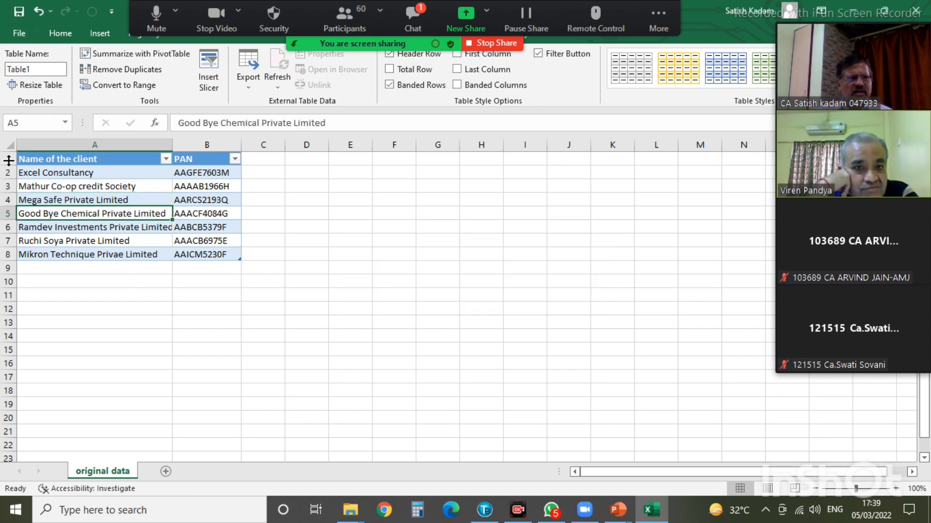
- Select Table1 from the Name Box, pick cell A3, and move the meeting toolbar aside
{"action": "left_click", "coordinate": [65, 122]}
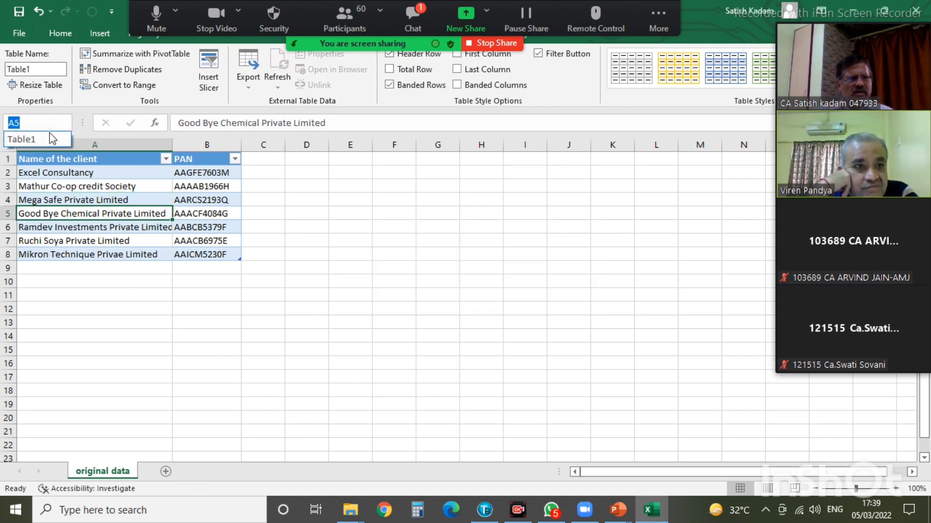
{"action": "left_click", "coordinate": [31, 139]}
{"action": "left_click", "coordinate": [72, 190]}
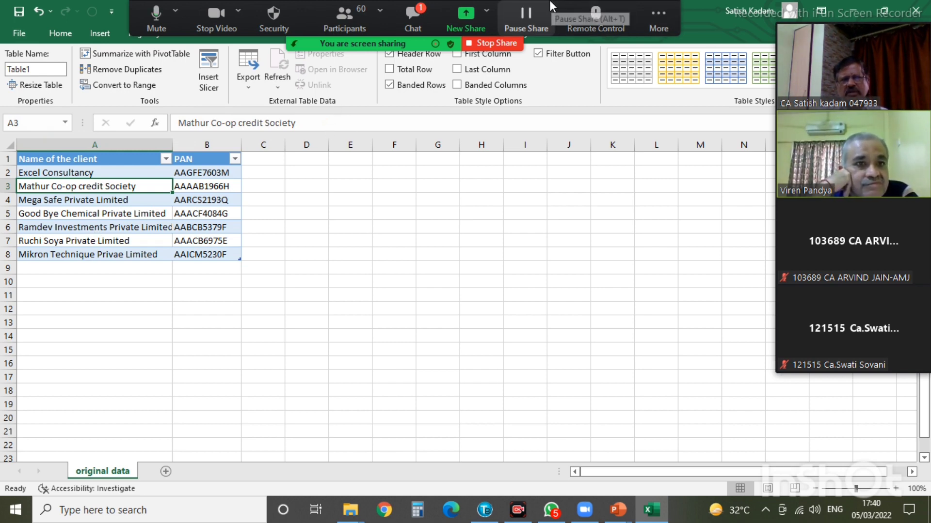
{"action": "left_click_drag", "start_coordinate": [549, 2], "coordinate": [796, 466]}
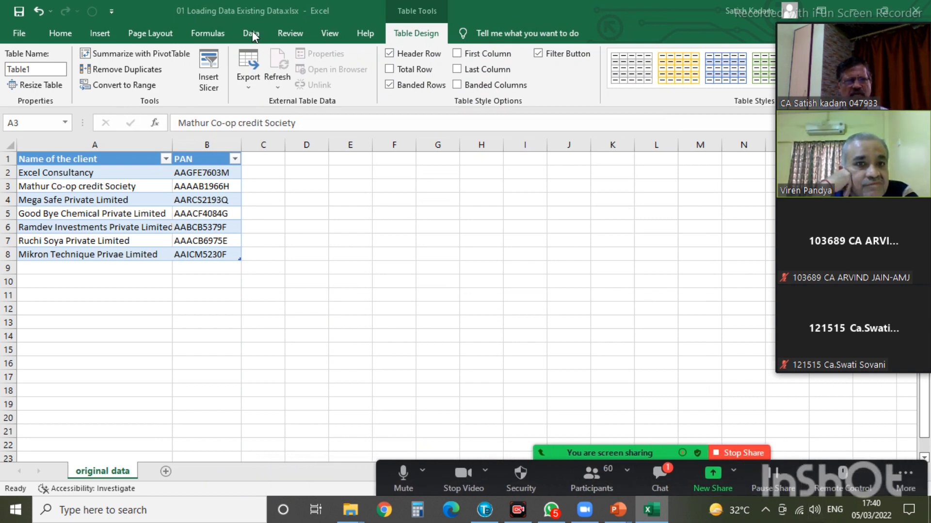
- Open Table1 in the Power Query Editor using Data > From Table
{"action": "left_click", "coordinate": [127, 185]}
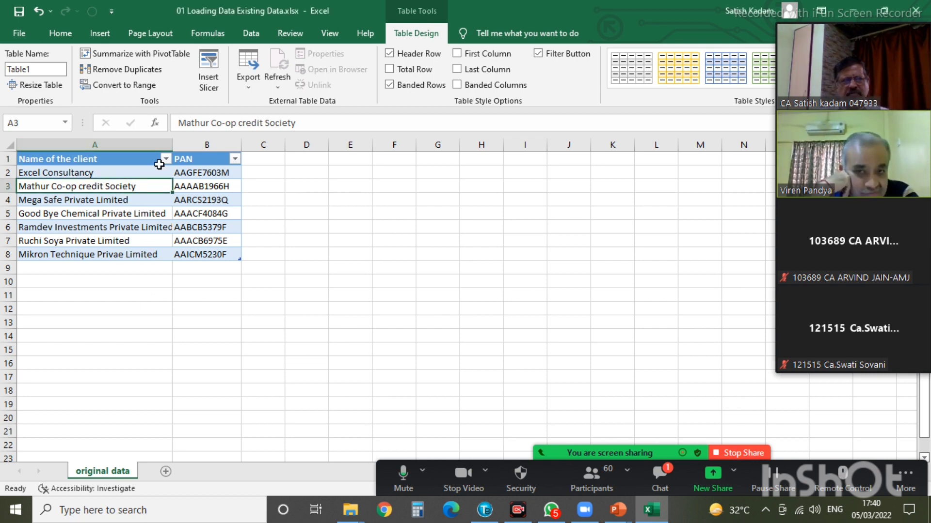
{"action": "left_click", "coordinate": [251, 35]}
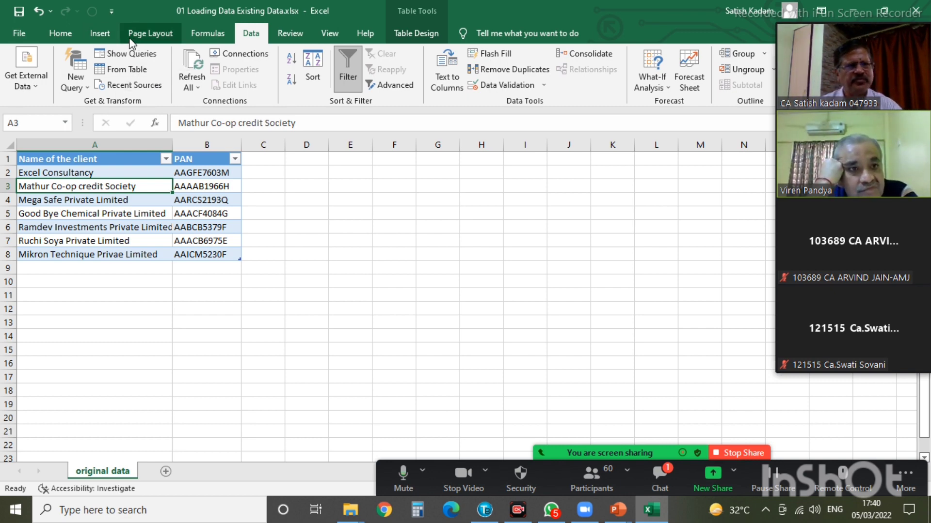
{"action": "left_click", "coordinate": [117, 72]}
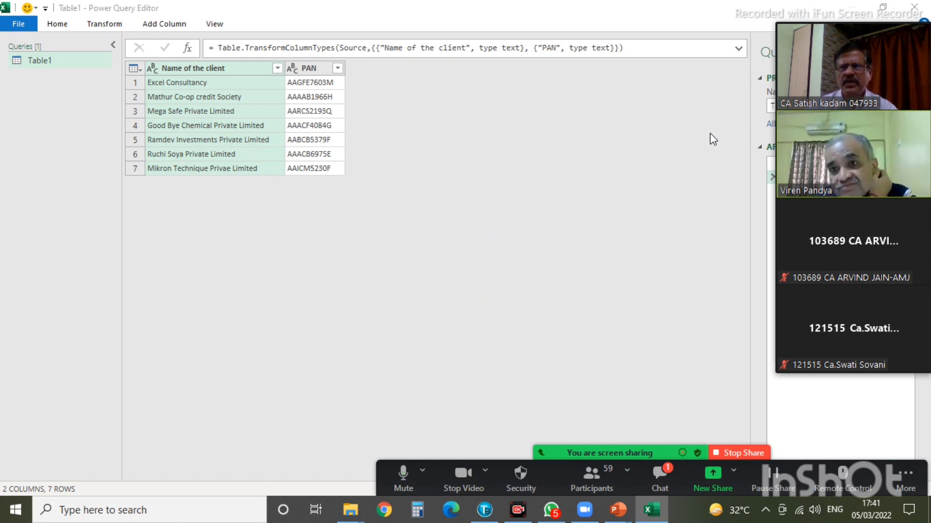
- Move the meeting panels aside and browse the editor's Home, Transform, Add Column and View tabs
{"action": "left_click", "coordinate": [787, 15]}
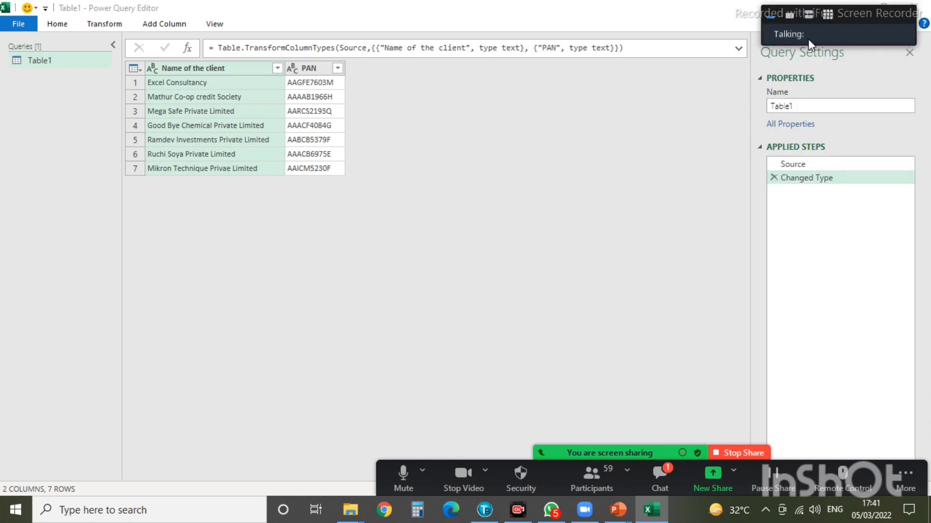
{"action": "left_click_drag", "start_coordinate": [860, 20], "coordinate": [283, 464]}
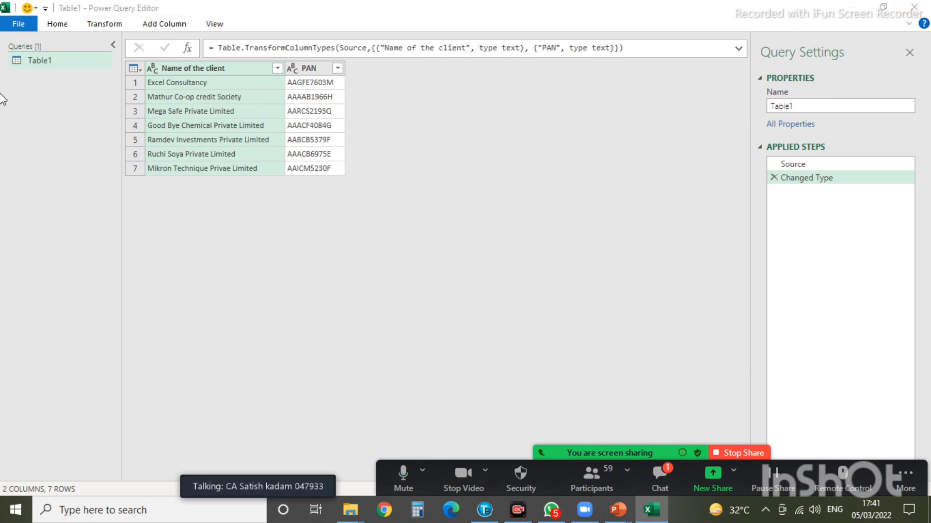
{"action": "left_click", "coordinate": [57, 24]}
{"action": "left_click", "coordinate": [105, 25]}
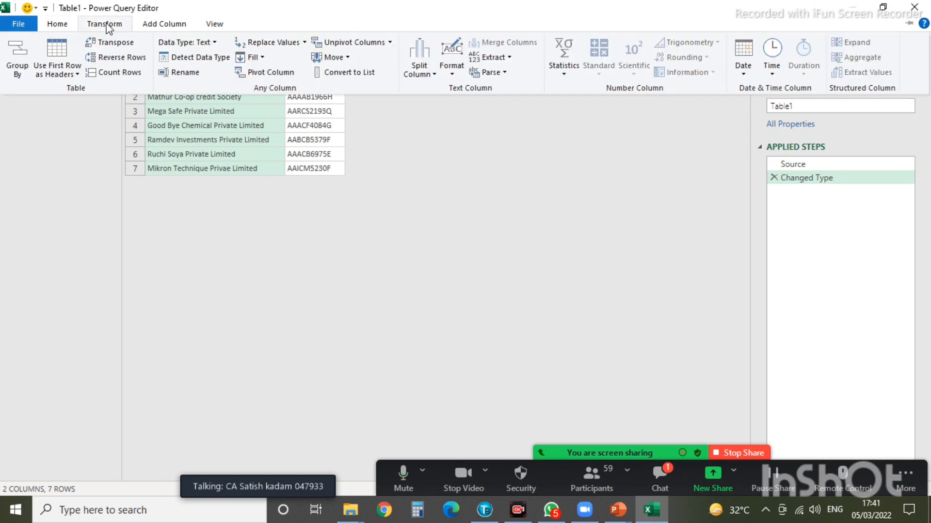
{"action": "left_click", "coordinate": [151, 24]}
{"action": "left_click", "coordinate": [215, 24]}
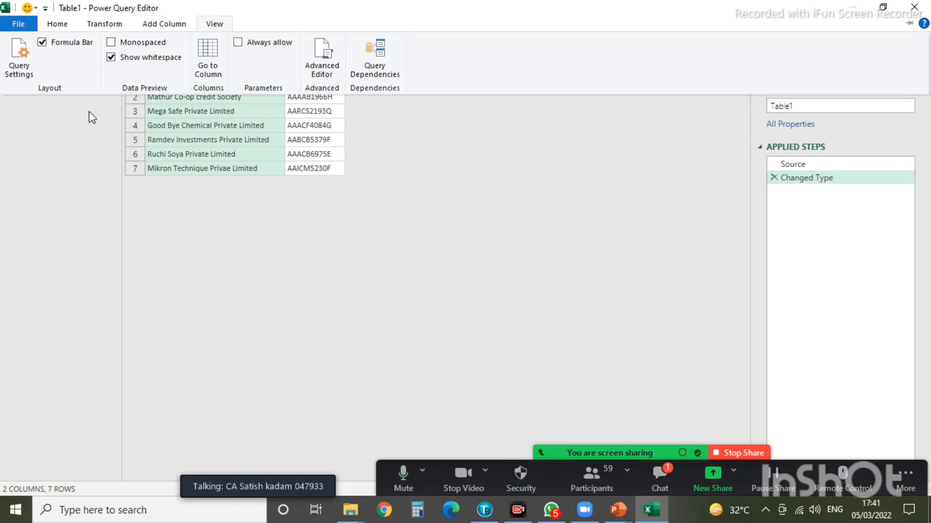
- Check the Table1 query name, then close the Power Query Editor
{"action": "left_click", "coordinate": [275, 224]}
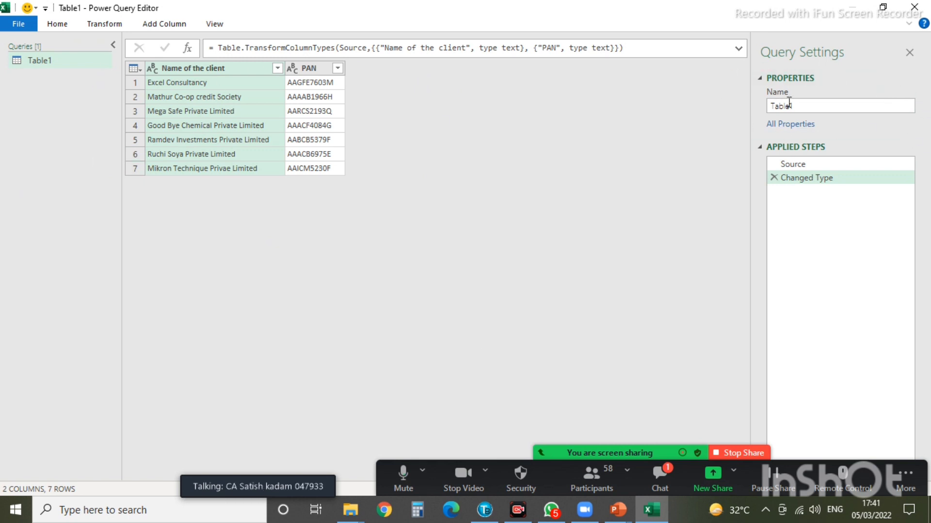
{"action": "left_click", "coordinate": [813, 106]}
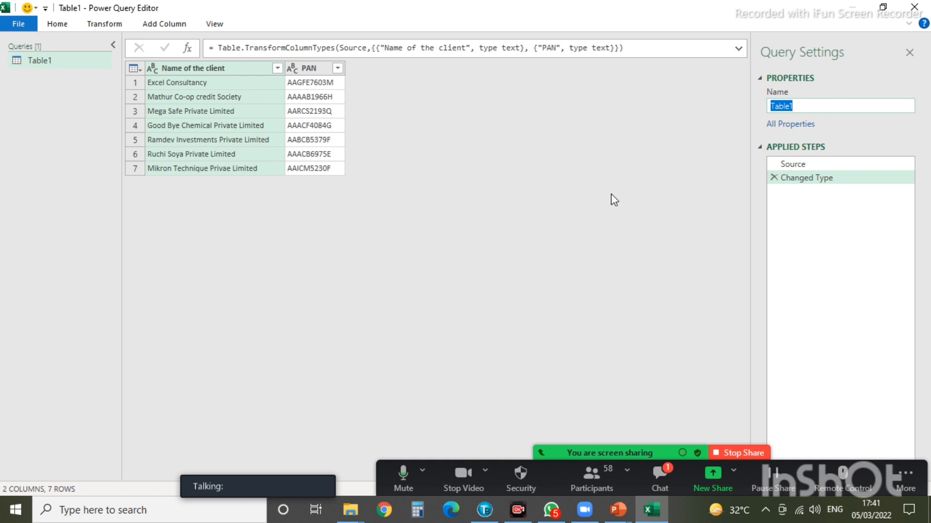
{"action": "left_click", "coordinate": [915, 11]}
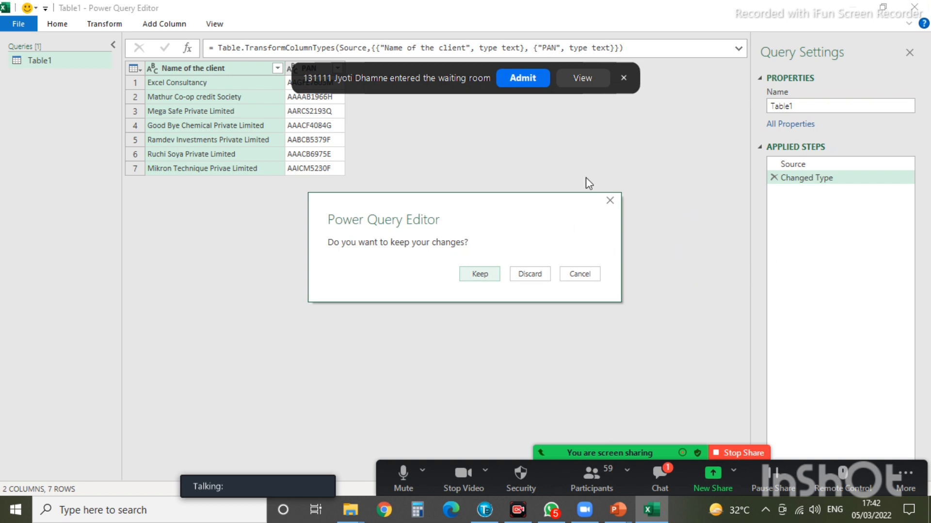
- Discard the query changes and bring the Exercise 1 slide show forward
{"action": "left_click", "coordinate": [537, 277]}
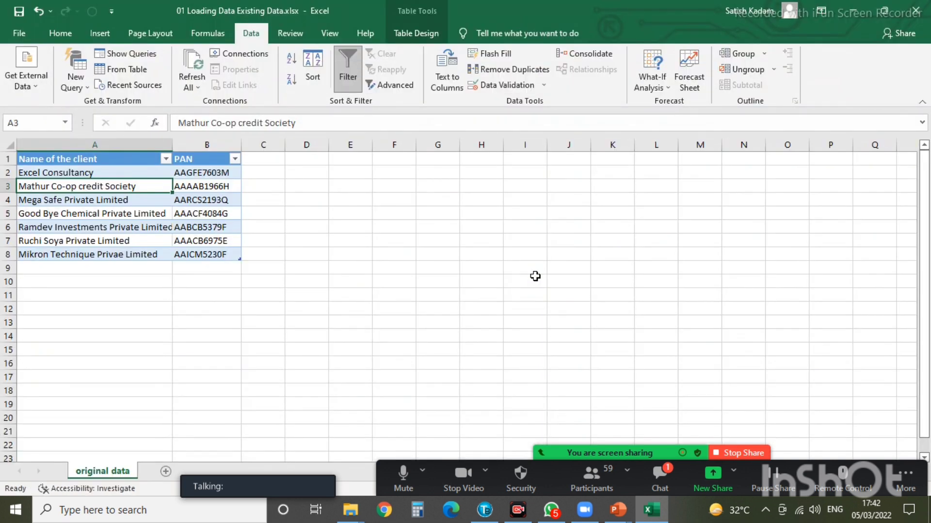
{"action": "left_click", "coordinate": [618, 510]}
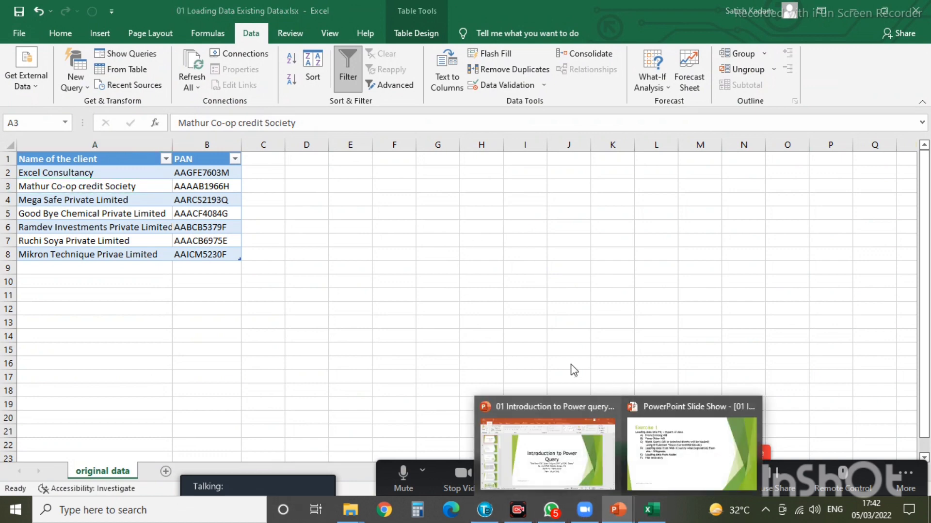
{"action": "left_click", "coordinate": [696, 458]}
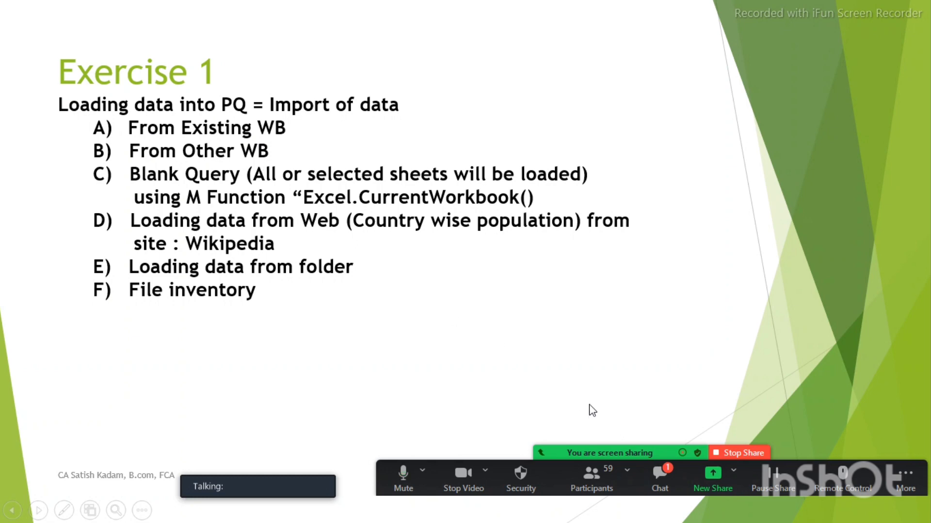
- Back in Excel, start closing the workbook but cancel at the save prompt
{"action": "key", "text": "alt+Tab"}
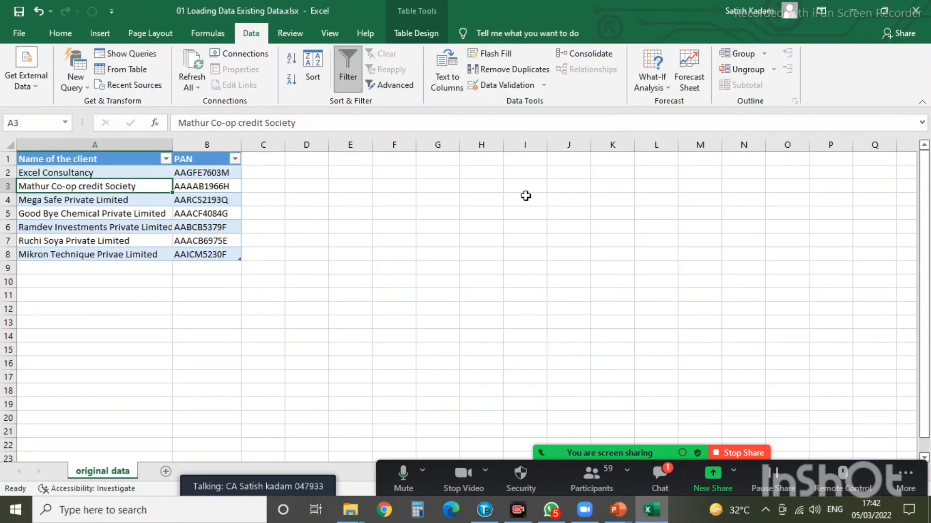
{"action": "left_click", "coordinate": [916, 10]}
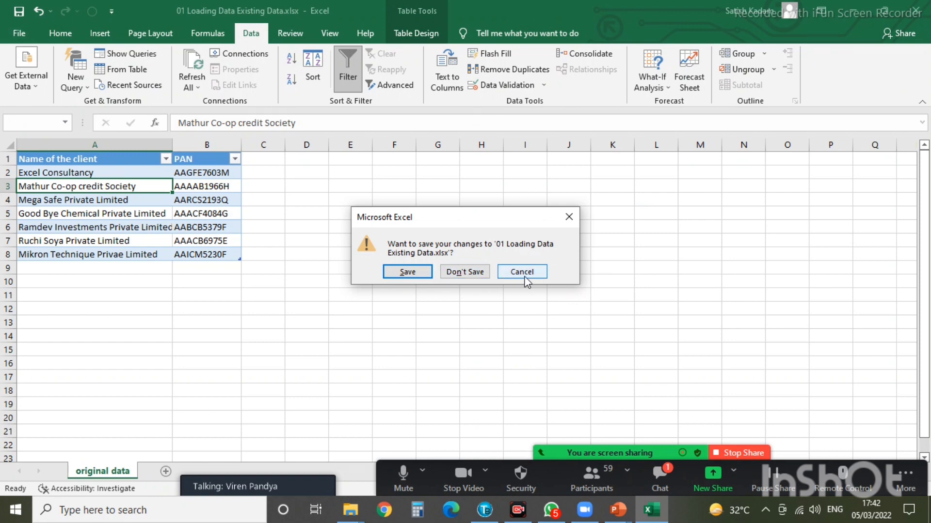
{"action": "left_click", "coordinate": [569, 216]}
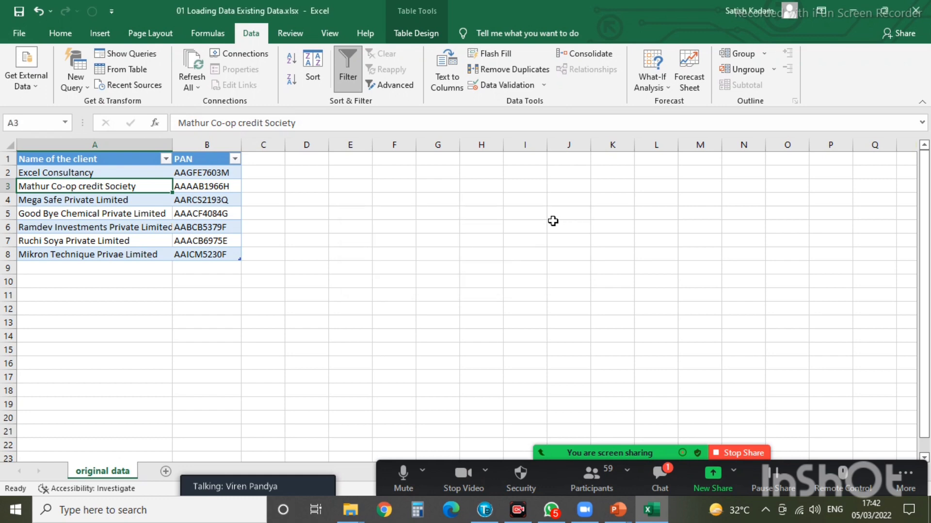
{"action": "left_click", "coordinate": [21, 33]}
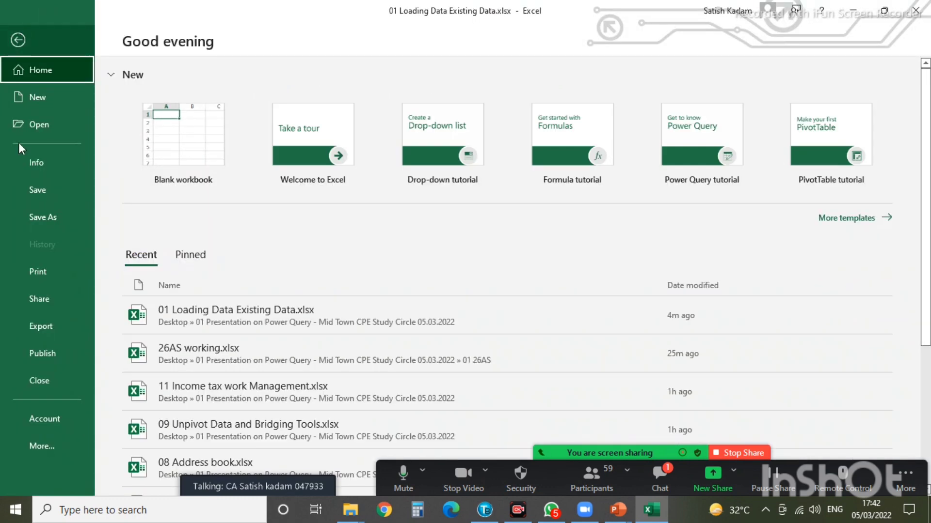
{"action": "left_click", "coordinate": [42, 448]}
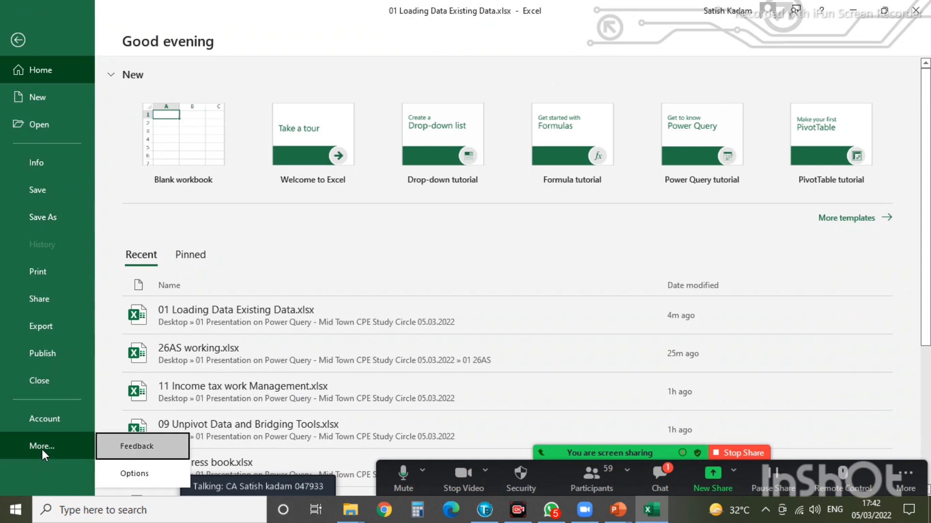
{"action": "left_click", "coordinate": [135, 475]}
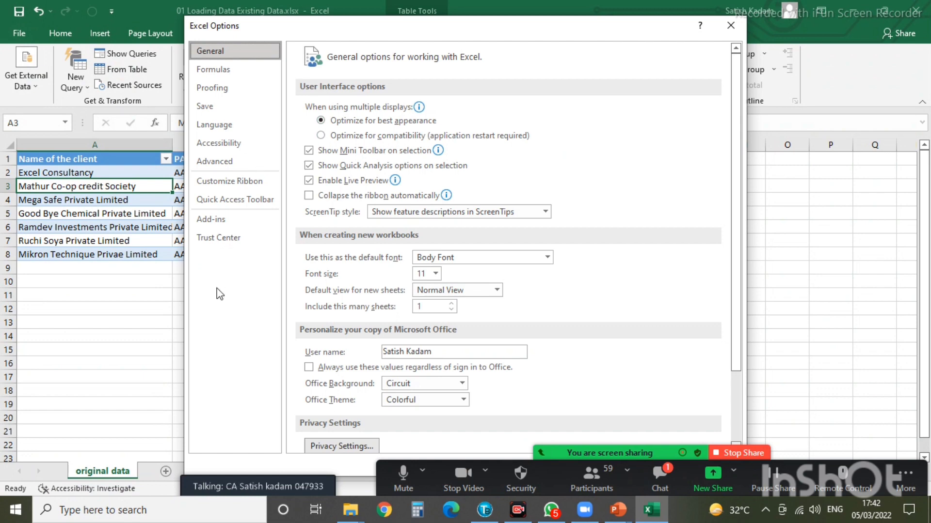
{"action": "left_click", "coordinate": [210, 226]}
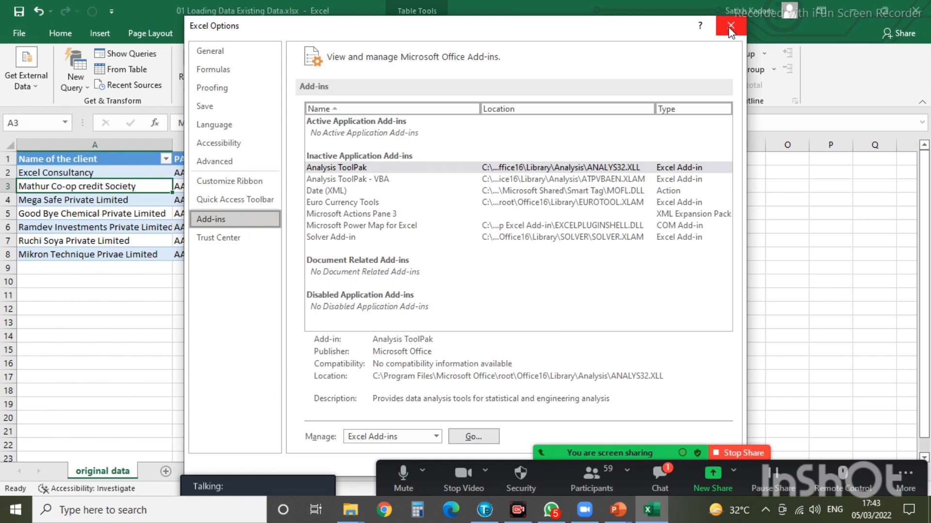
{"action": "left_click", "coordinate": [731, 26]}
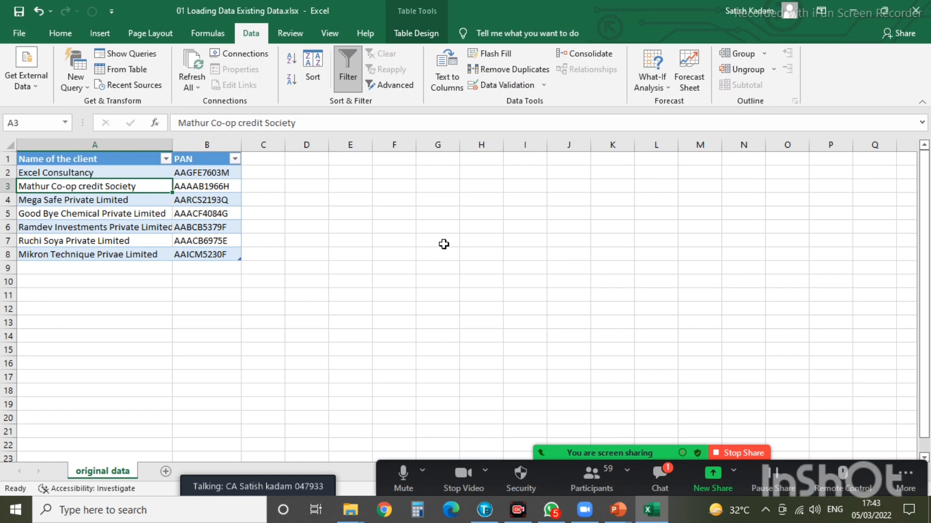
- Close Excel with Don't Save and open 02 From other workbook.xlsx from the presentation folder
{"action": "left_click", "coordinate": [916, 10]}
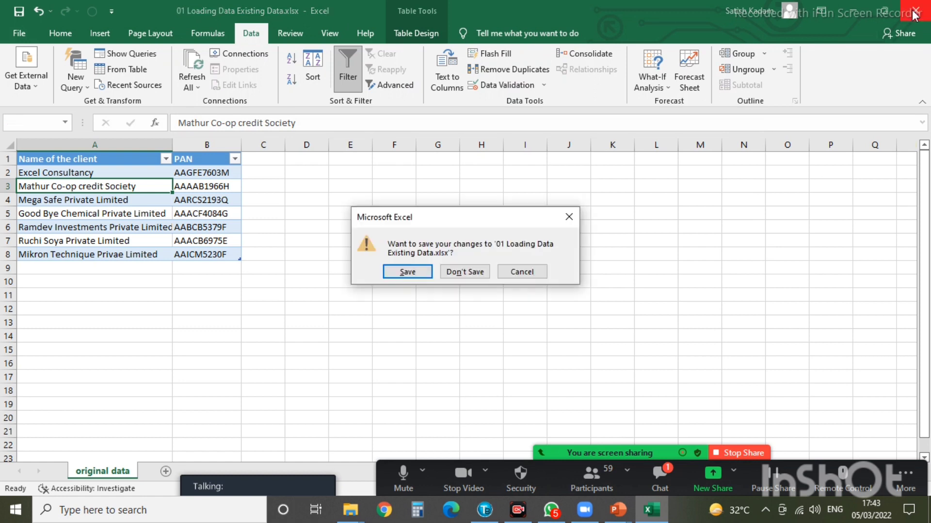
{"action": "left_click", "coordinate": [459, 273]}
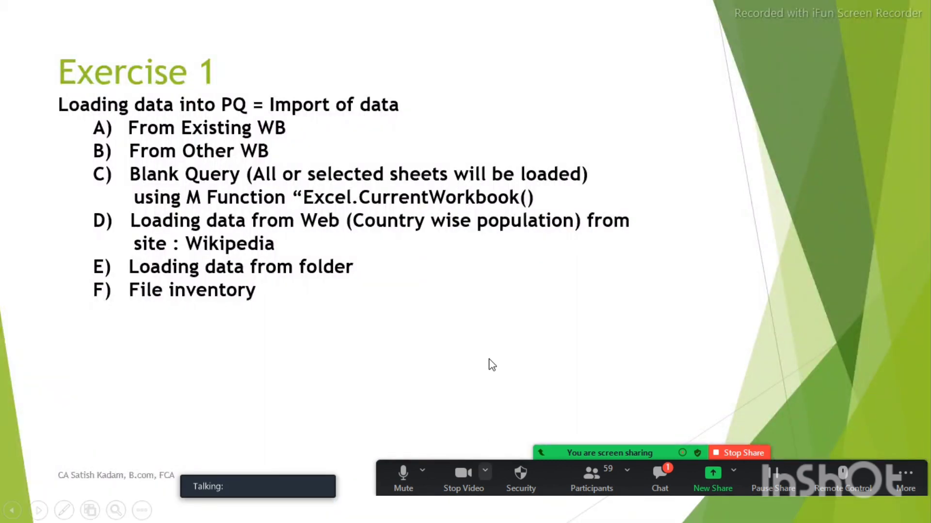
{"action": "key", "text": "alt+Tab"}
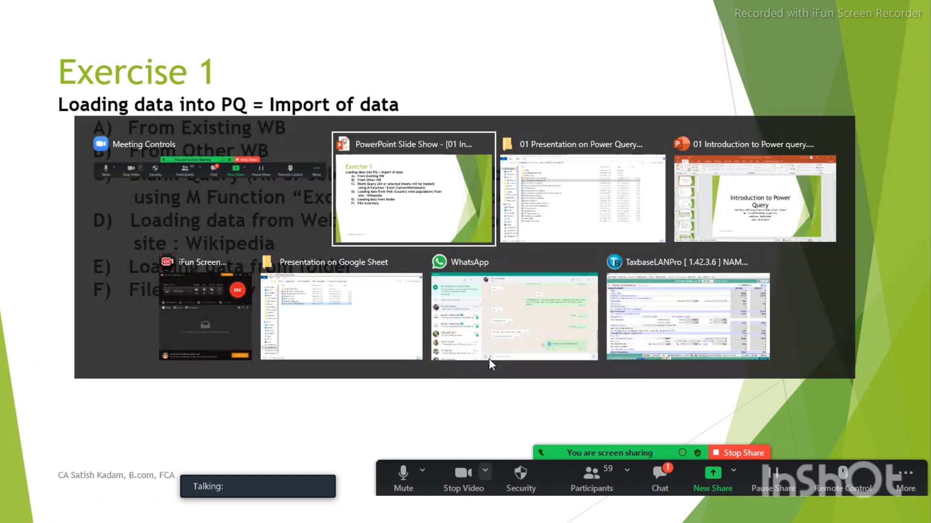
{"action": "left_click", "coordinate": [607, 196]}
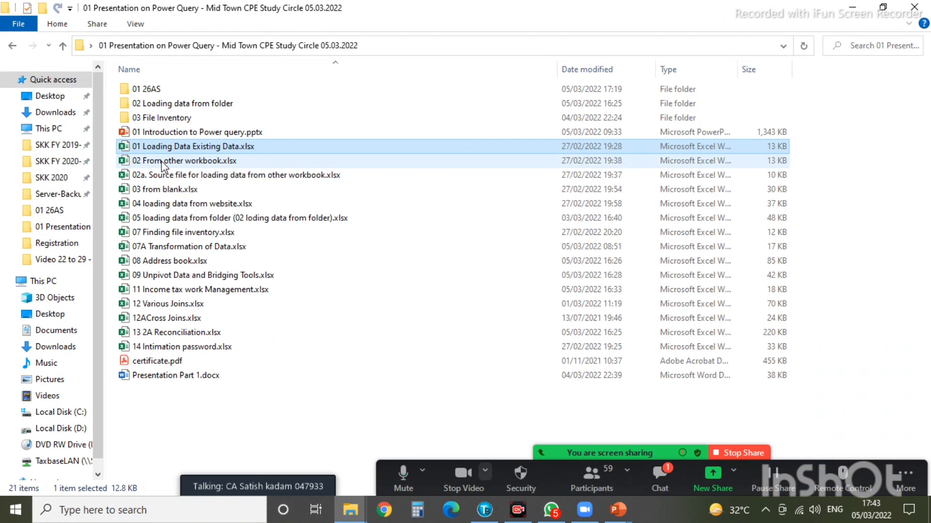
{"action": "double_click", "coordinate": [164, 163]}
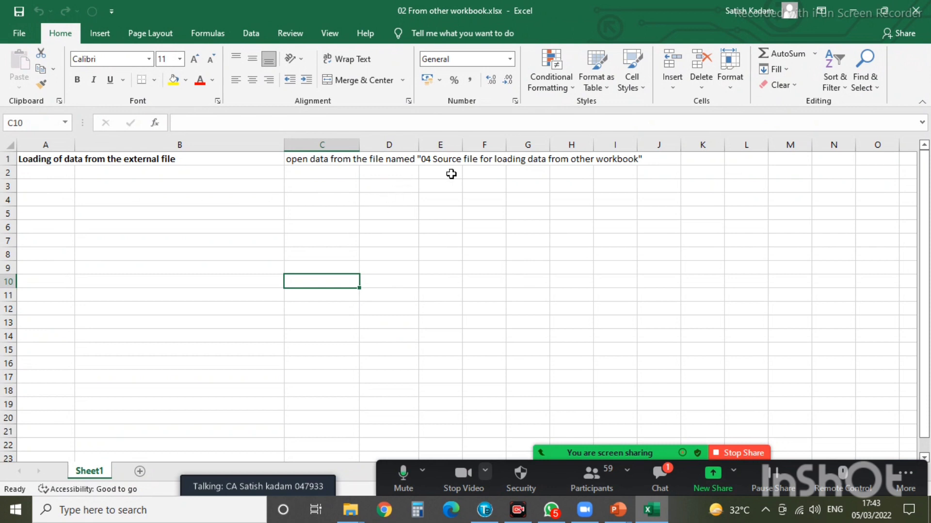
- Start a Data > New Query > From File > From Workbook import and move the browser aside
{"action": "left_click", "coordinate": [249, 36]}
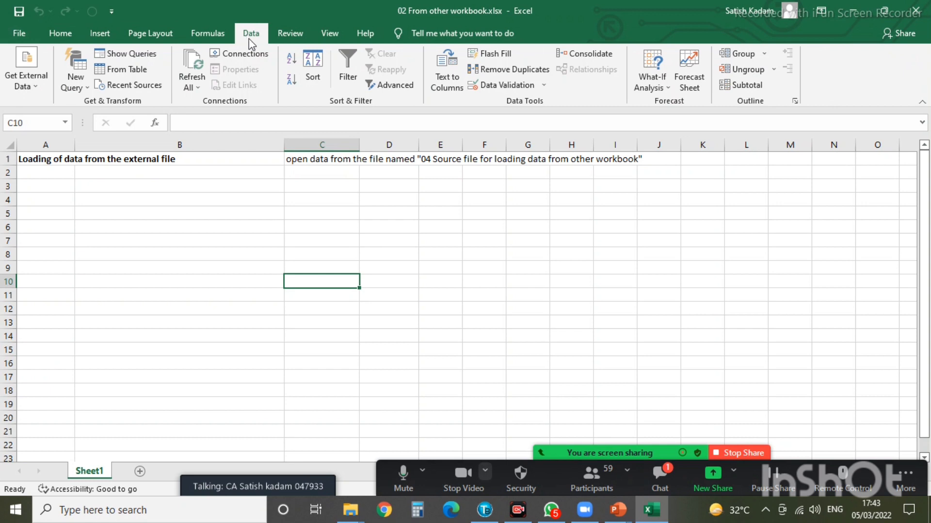
{"action": "left_click", "coordinate": [85, 91]}
{"action": "mouse_move", "coordinate": [90, 111]}
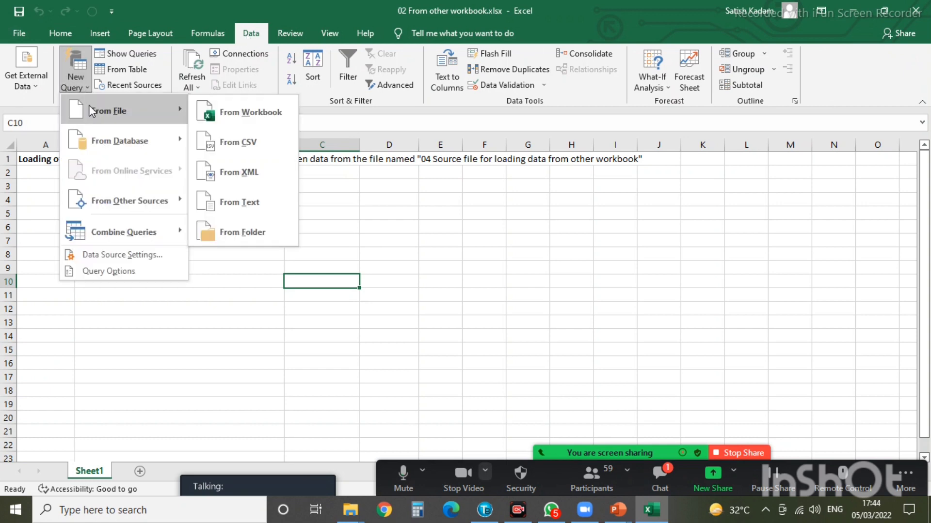
{"action": "left_click", "coordinate": [236, 112]}
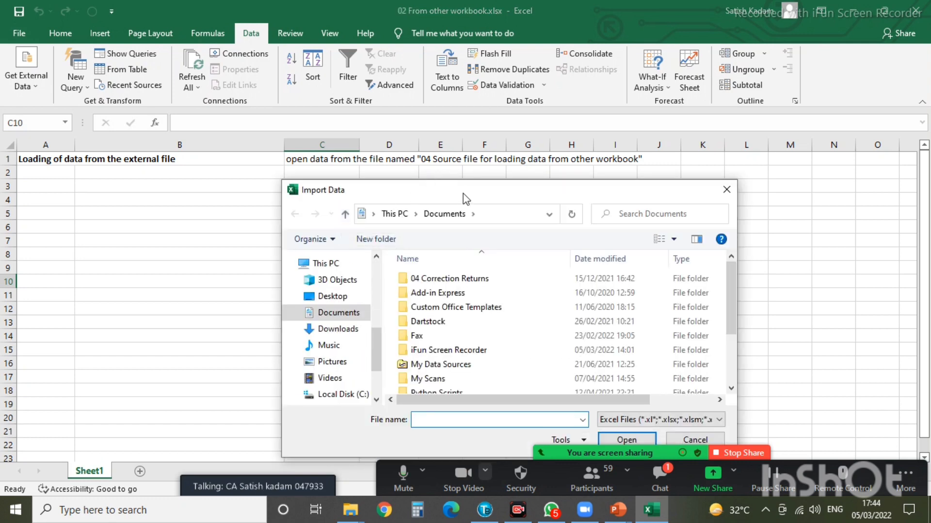
{"action": "left_click_drag", "start_coordinate": [463, 193], "coordinate": [622, 139]}
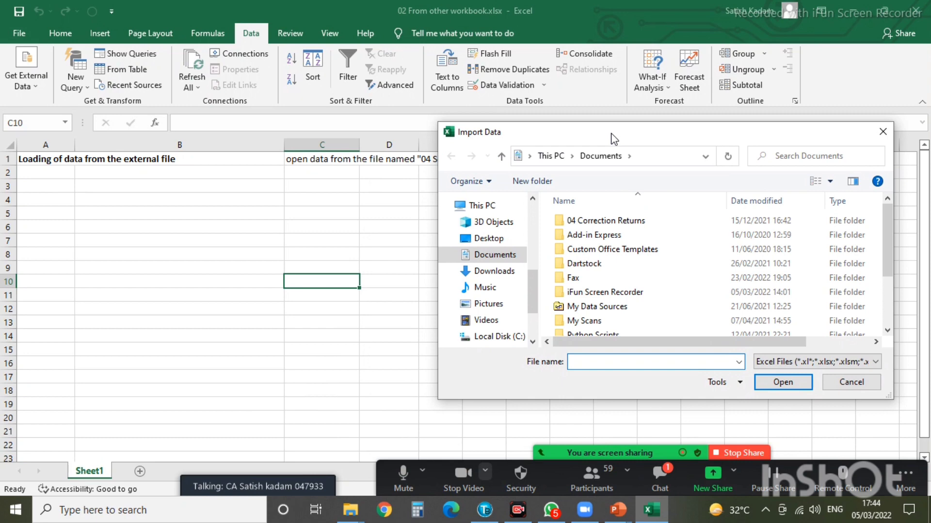
- Locate the 02a source file and its folder path in File Explorer, then return to the Import Data address bar
{"action": "left_click", "coordinate": [350, 510]}
{"action": "left_click", "coordinate": [421, 444]}
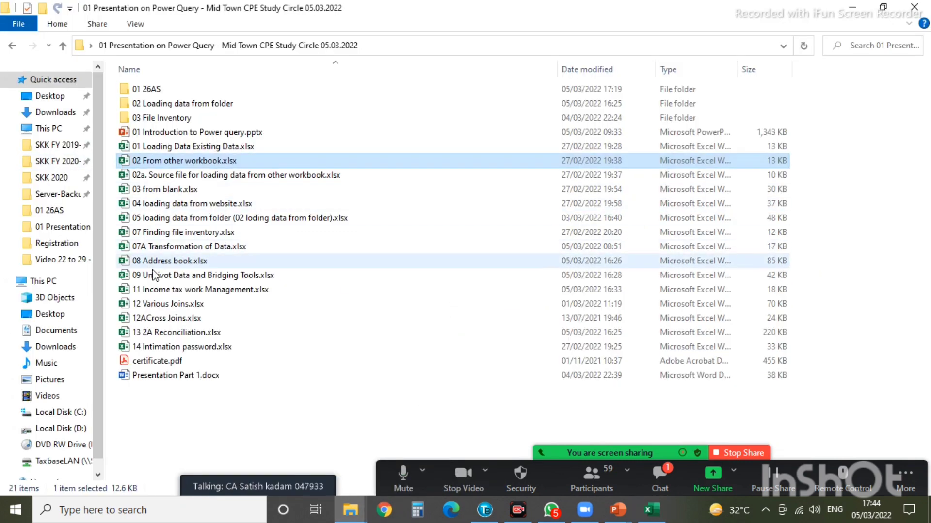
{"action": "left_click", "coordinate": [184, 175]}
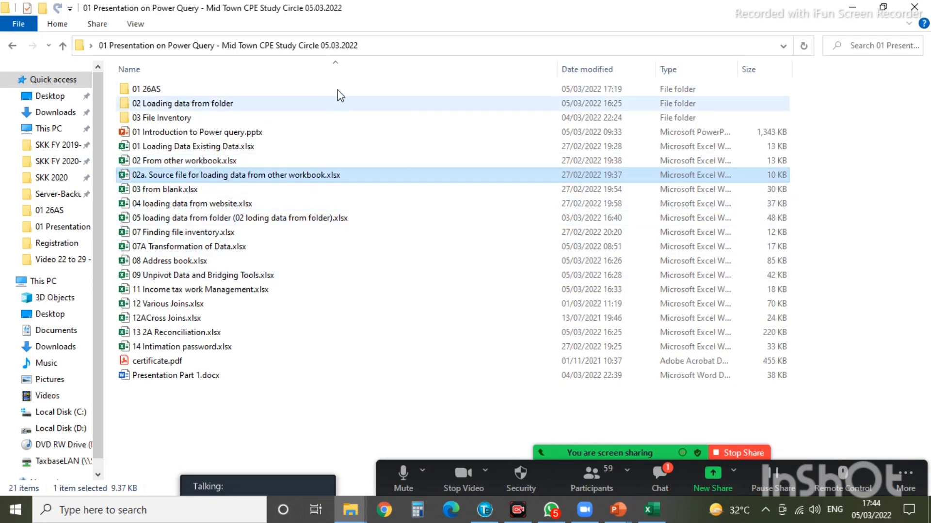
{"action": "left_click", "coordinate": [381, 46]}
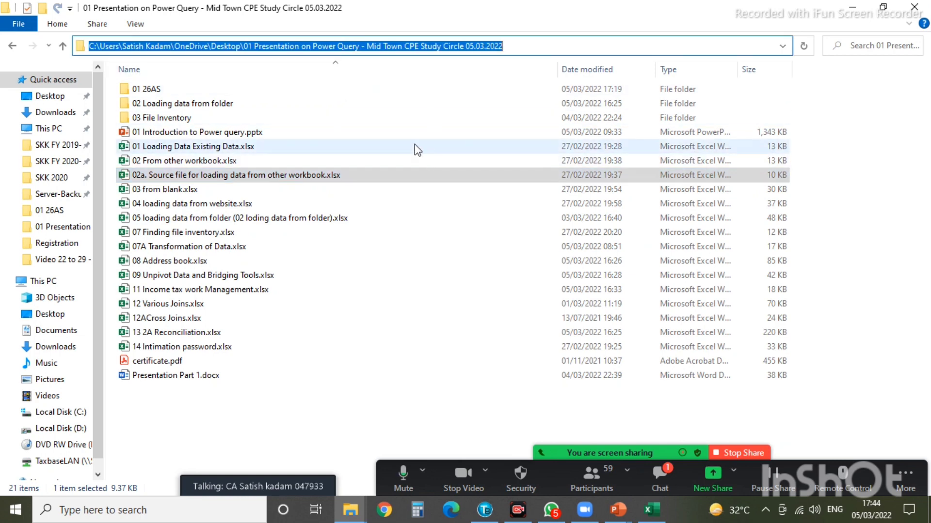
{"action": "left_click", "coordinate": [357, 511]}
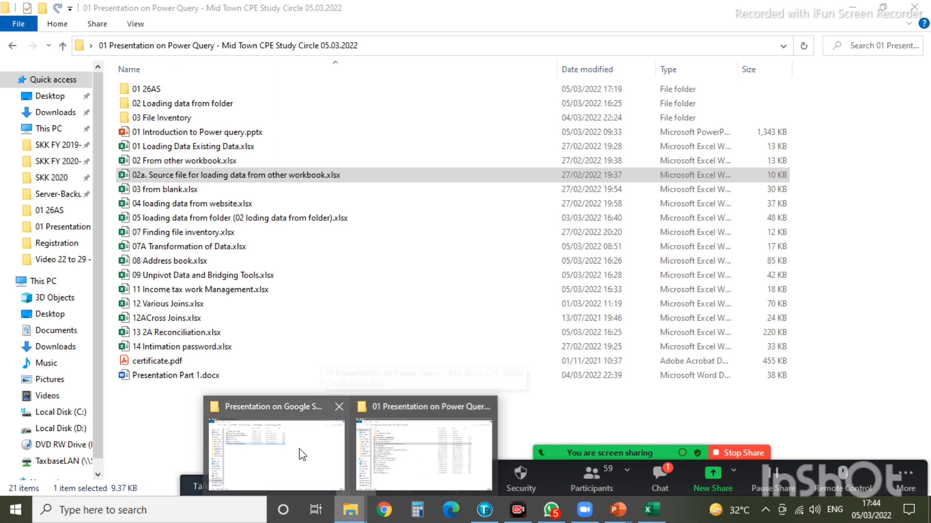
{"action": "left_click", "coordinate": [432, 465]}
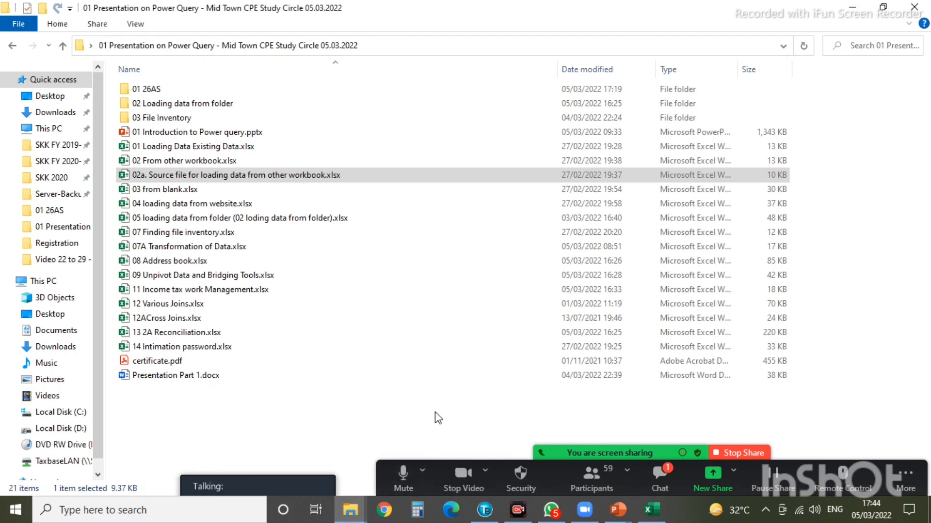
{"action": "left_click", "coordinate": [652, 509]}
{"action": "left_click", "coordinate": [648, 155]}
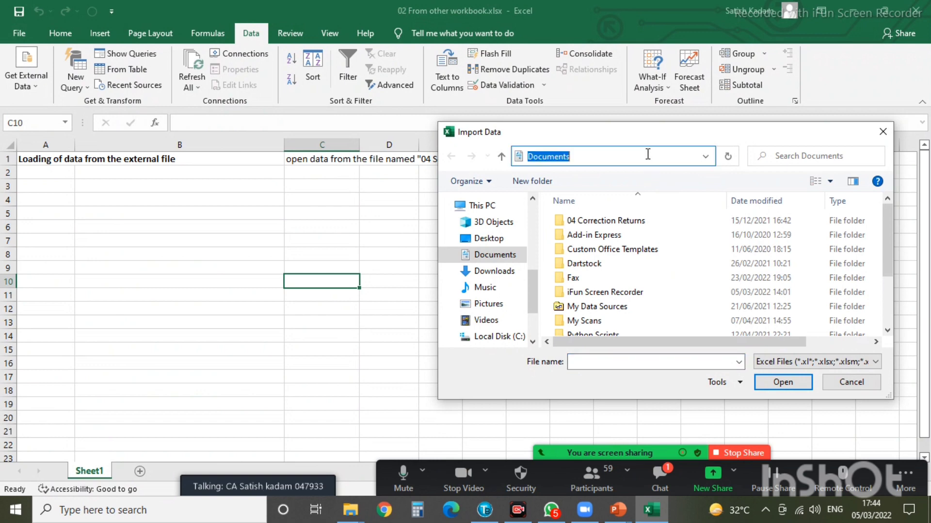
- Paste the presentation folder path, select the 02a source workbook and import it
{"action": "type", "text": "Query - Mid Town CPE Study Circle 05.03.2022"}
{"action": "key", "text": "Return"}
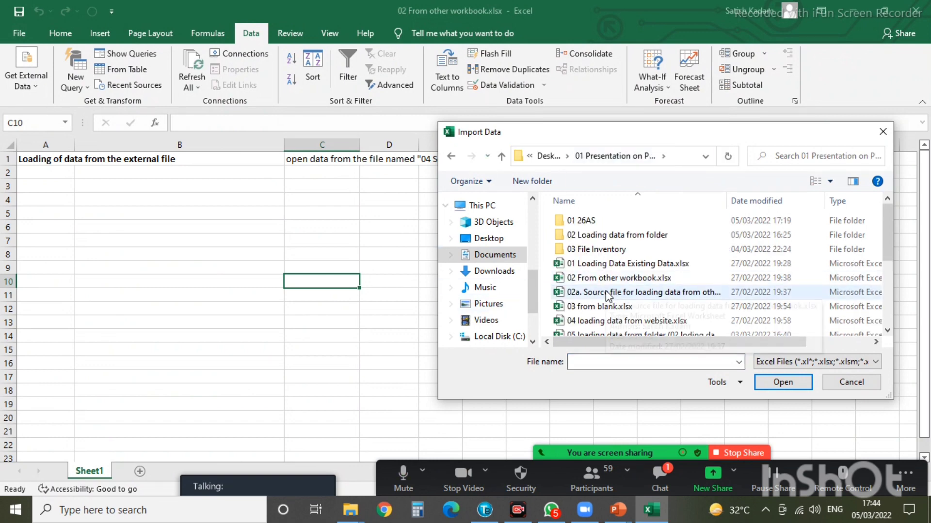
{"action": "left_click", "coordinate": [604, 293]}
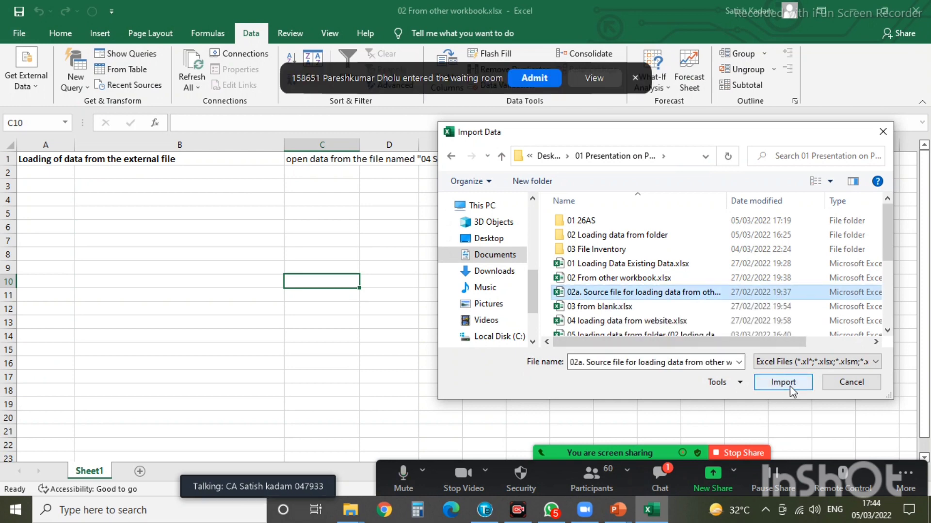
{"action": "left_click", "coordinate": [788, 384]}
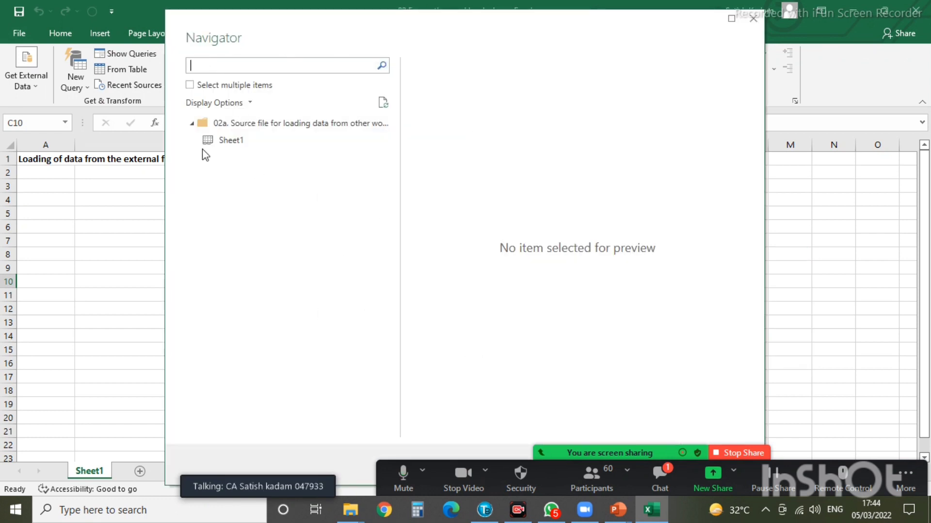
- Preview Sheet1 in the Navigator and load it as a table onto a new Sheet2
{"action": "left_click", "coordinate": [235, 142]}
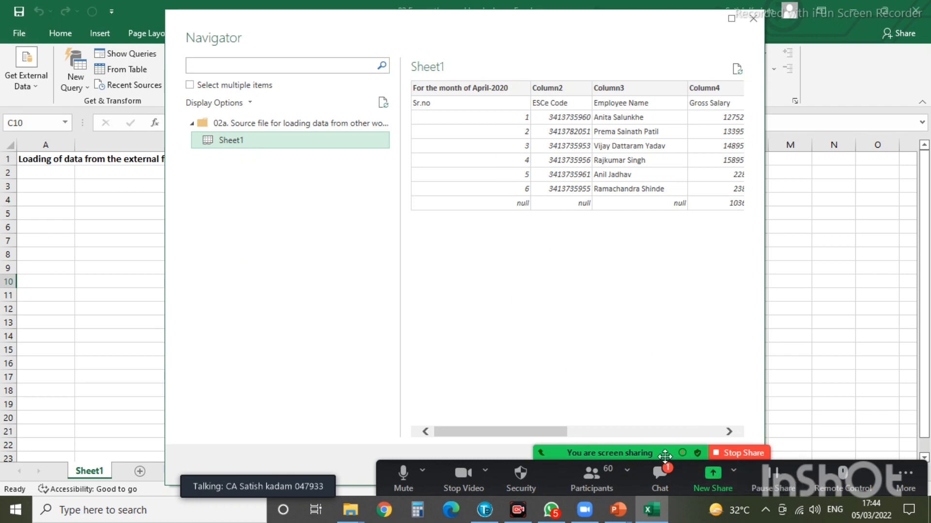
{"action": "left_click_drag", "start_coordinate": [667, 454], "coordinate": [785, 383]}
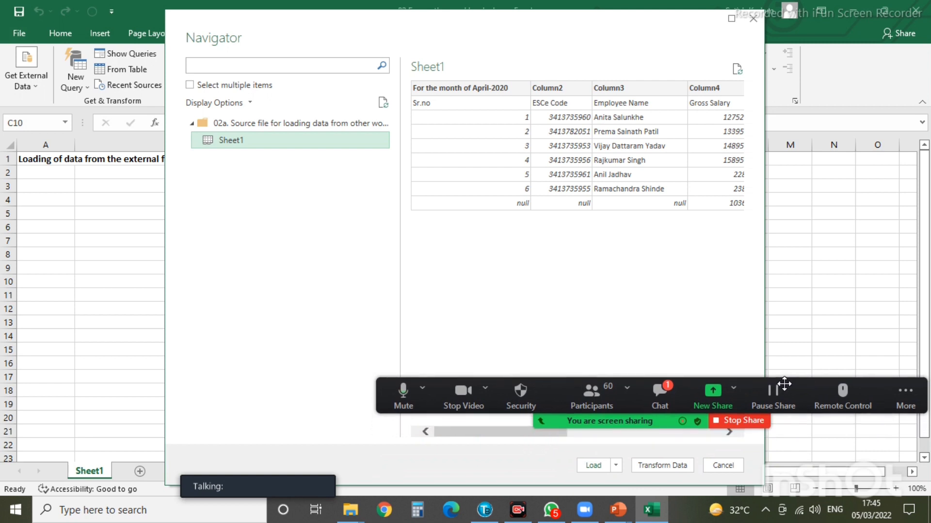
{"action": "left_click_drag", "start_coordinate": [784, 384], "coordinate": [784, 383]}
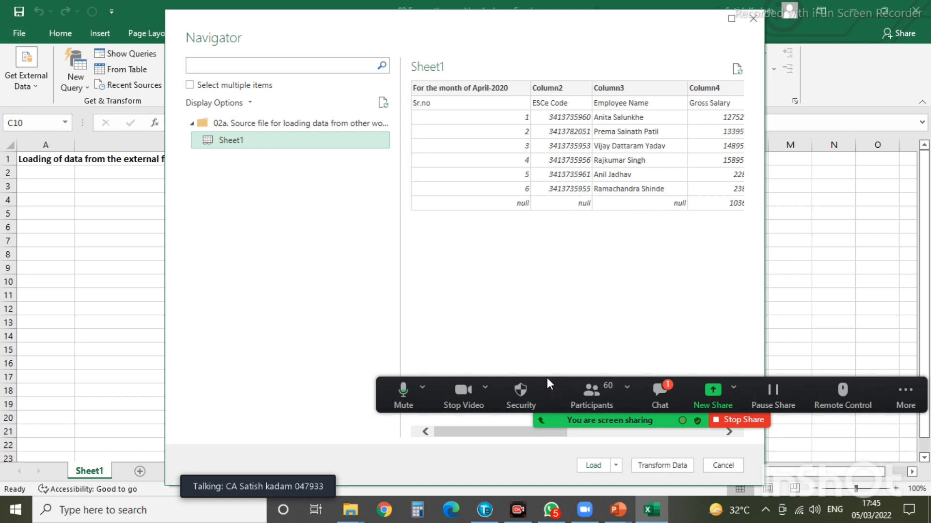
{"action": "left_click_drag", "start_coordinate": [547, 377], "coordinate": [631, 2]}
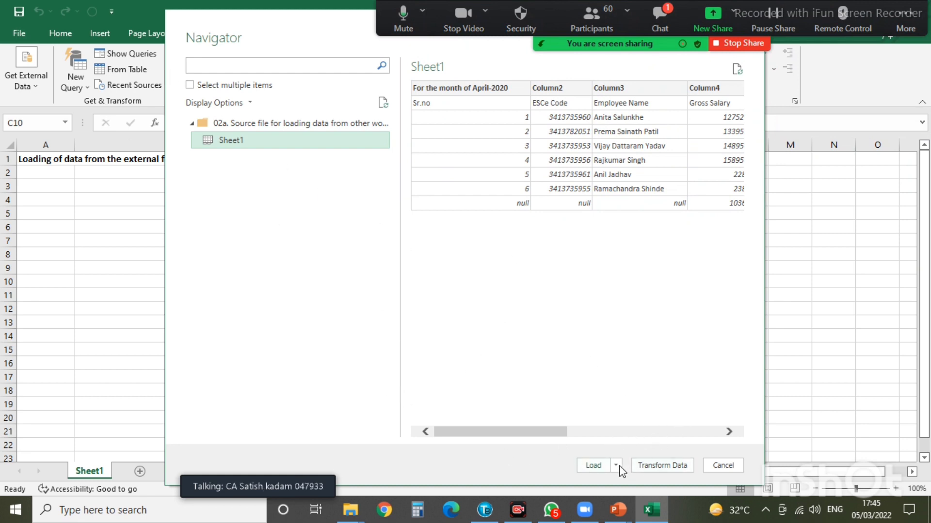
{"action": "left_click", "coordinate": [589, 467]}
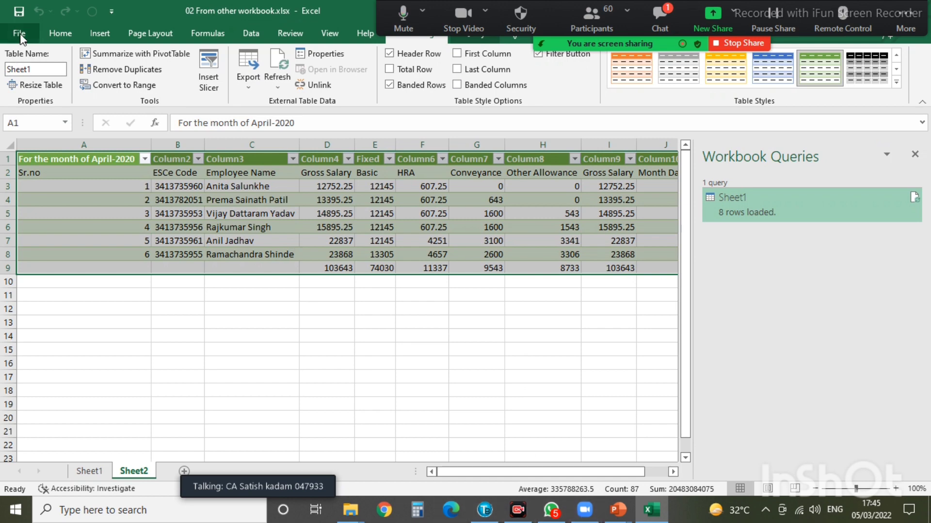
- Close '02 From other workbook.xlsx' with Don't Save, then exit Excel
{"action": "left_click", "coordinate": [20, 33]}
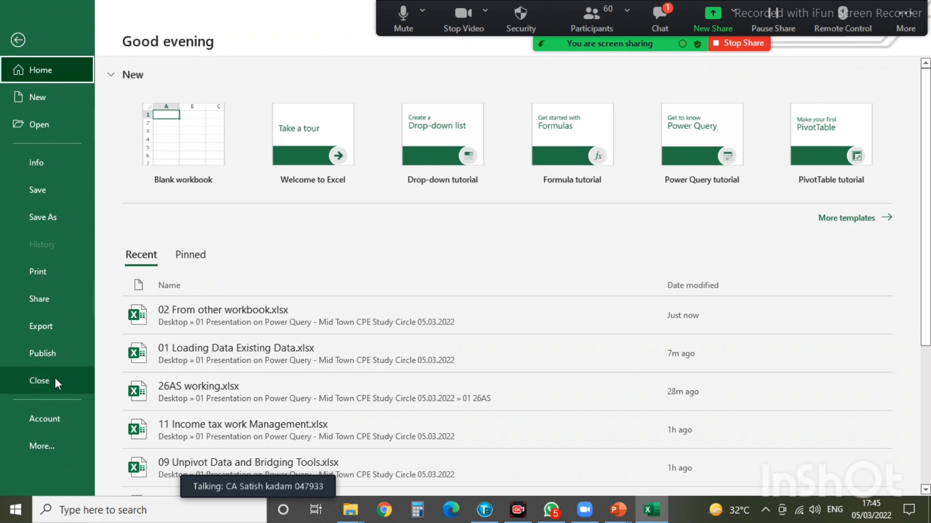
{"action": "left_click", "coordinate": [55, 380]}
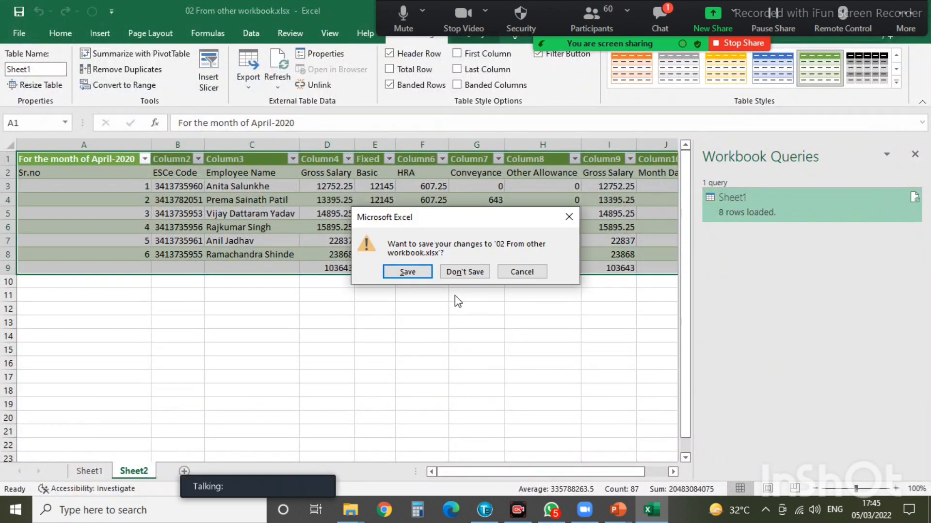
{"action": "left_click", "coordinate": [462, 272]}
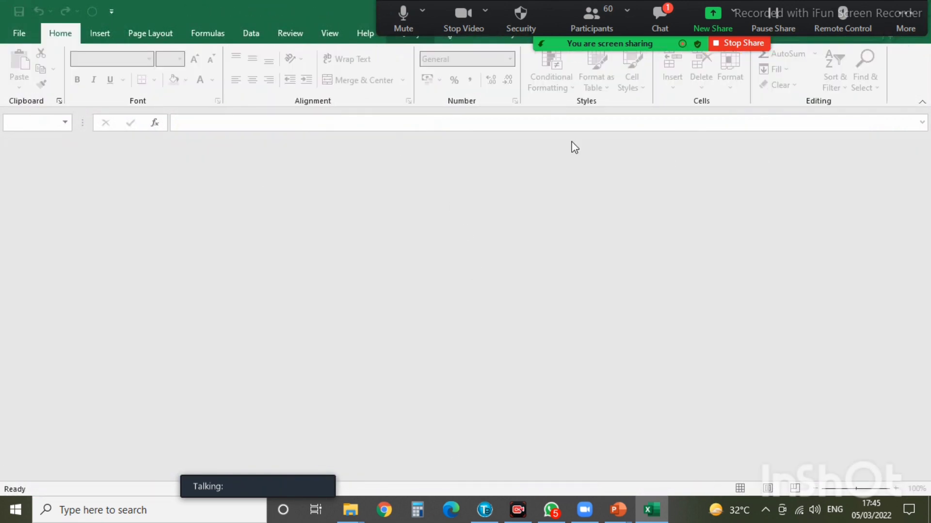
{"action": "left_click_drag", "start_coordinate": [766, 1], "coordinate": [717, 53]}
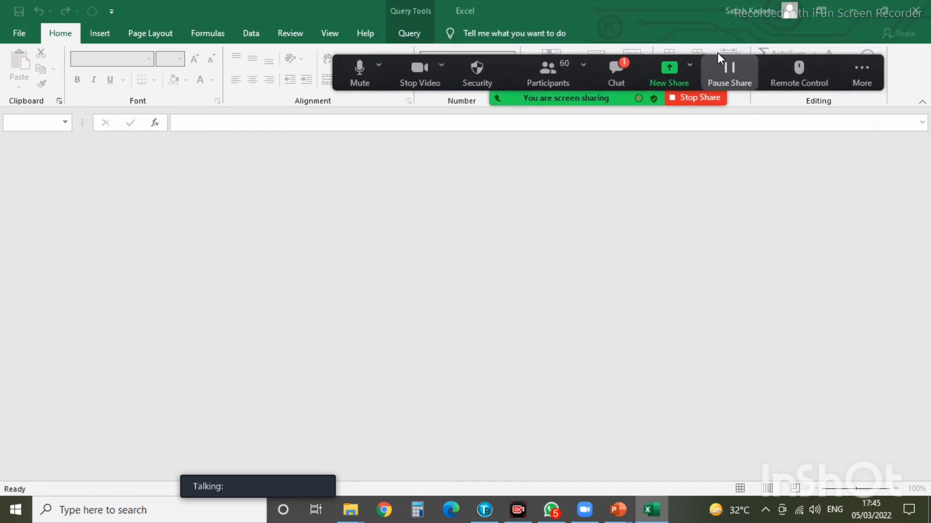
{"action": "left_click", "coordinate": [914, 10]}
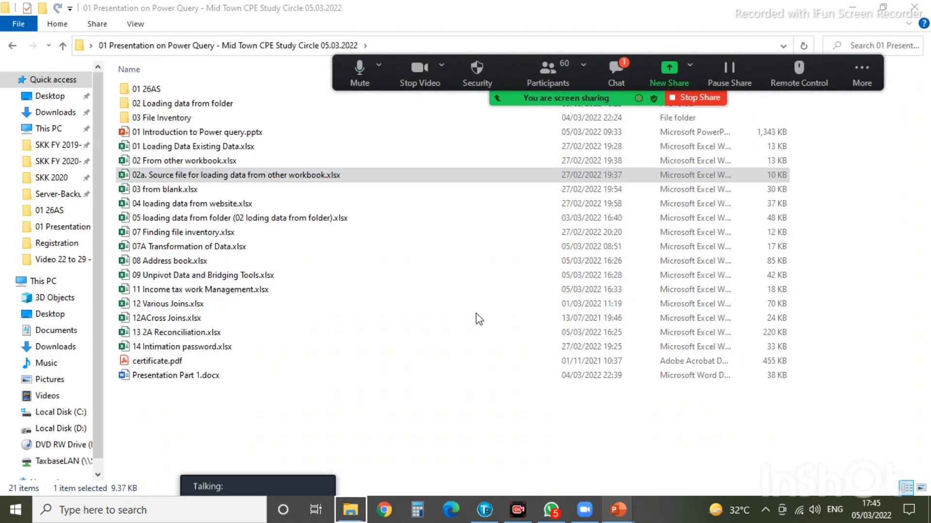
- Bring the PowerPoint slide show briefly to the front from the taskbar
{"action": "mouse_move", "coordinate": [618, 510]}
{"action": "left_click", "coordinate": [669, 478]}
{"action": "right_click", "coordinate": [618, 510]}
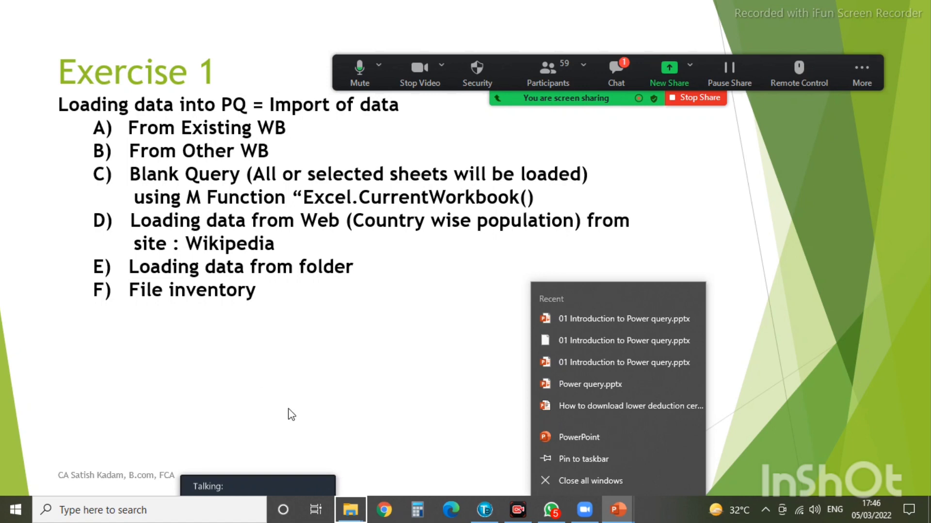
{"action": "left_click", "coordinate": [324, 386]}
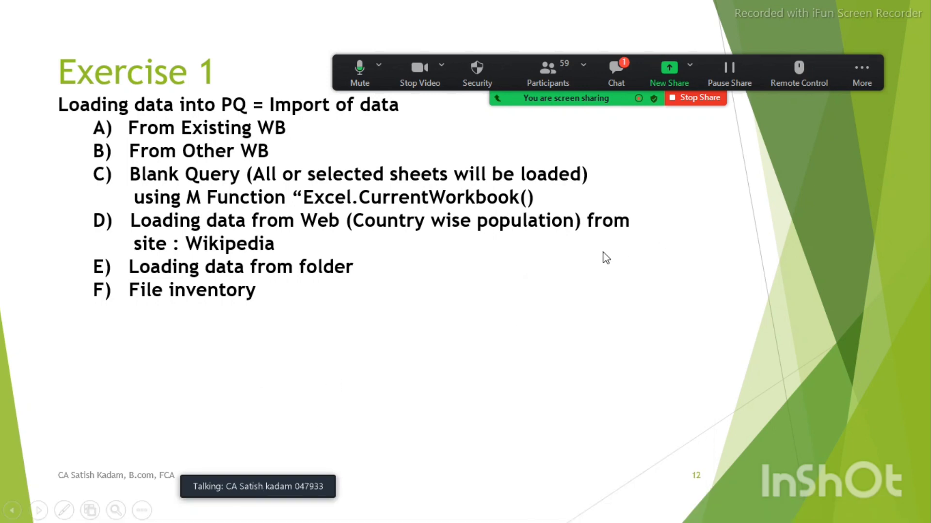
- Switch to the Power Query presentation folder and open '03 from blank.xlsx'
{"action": "key", "text": "alt+Tab"}
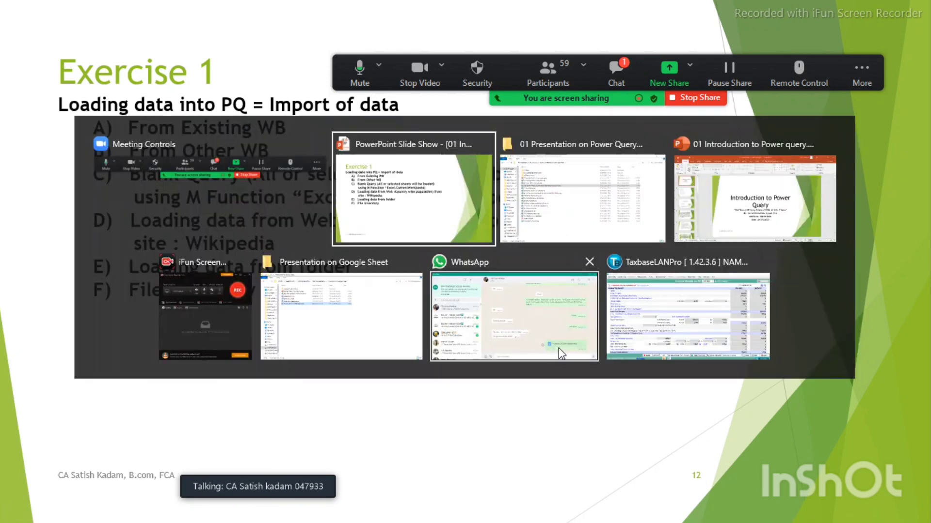
{"action": "left_click", "coordinate": [622, 215]}
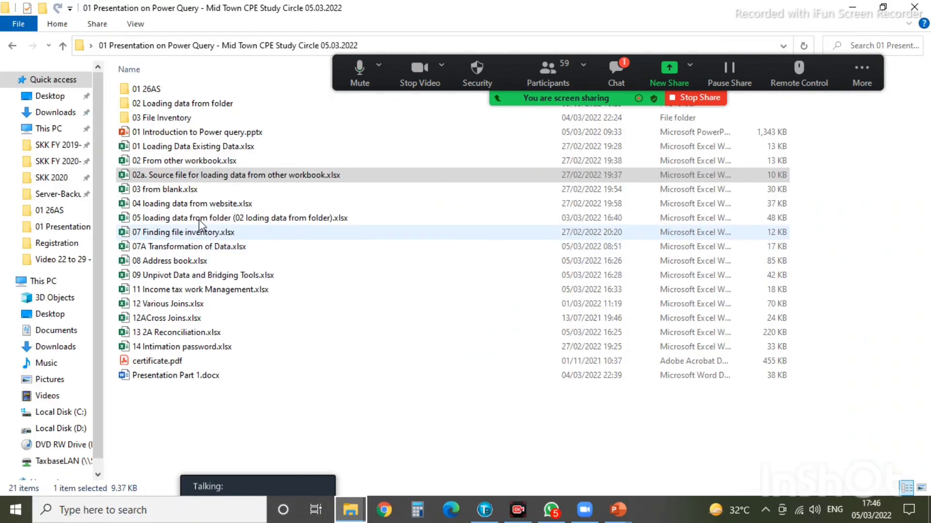
{"action": "double_click", "coordinate": [168, 191]}
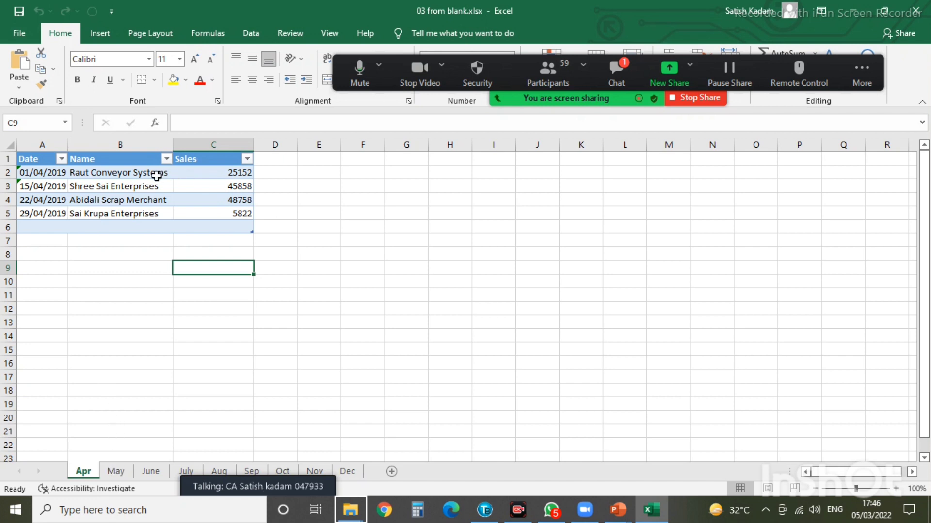
- Look through the May, June, July and Dec sales tables, then return to Apr
{"action": "left_click", "coordinate": [116, 472]}
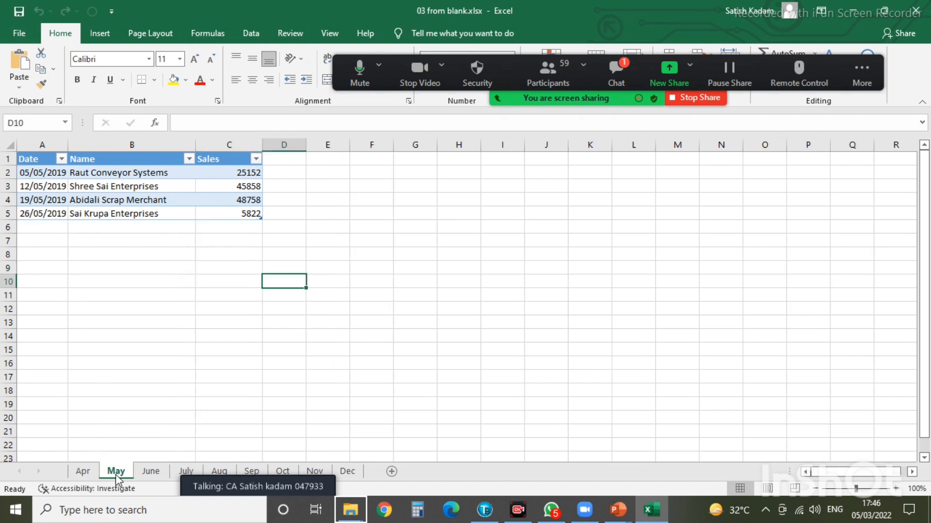
{"action": "left_click", "coordinate": [153, 473]}
{"action": "left_click", "coordinate": [185, 470]}
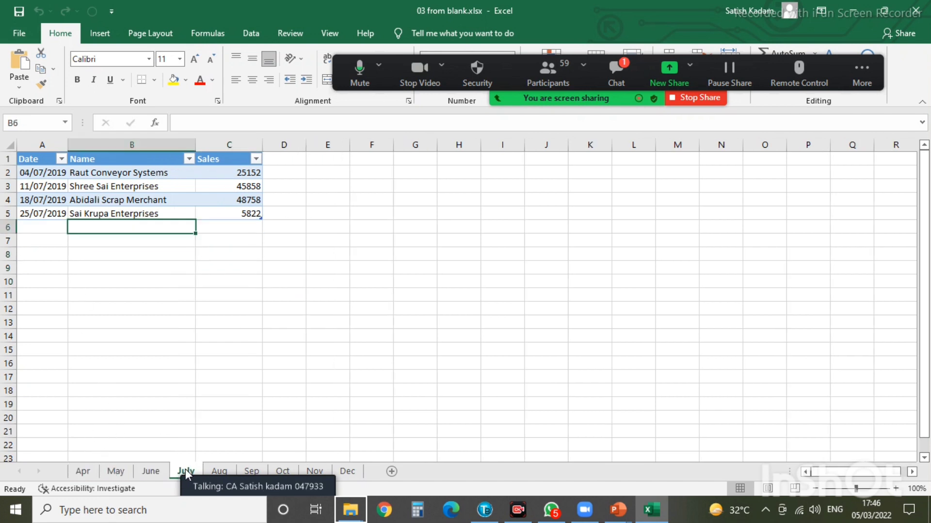
{"action": "left_click", "coordinate": [347, 472]}
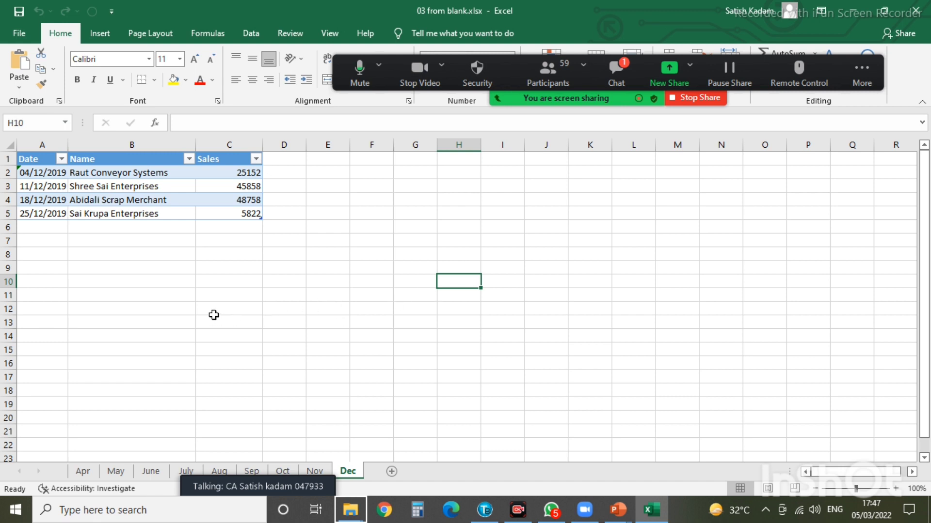
{"action": "left_click", "coordinate": [81, 471]}
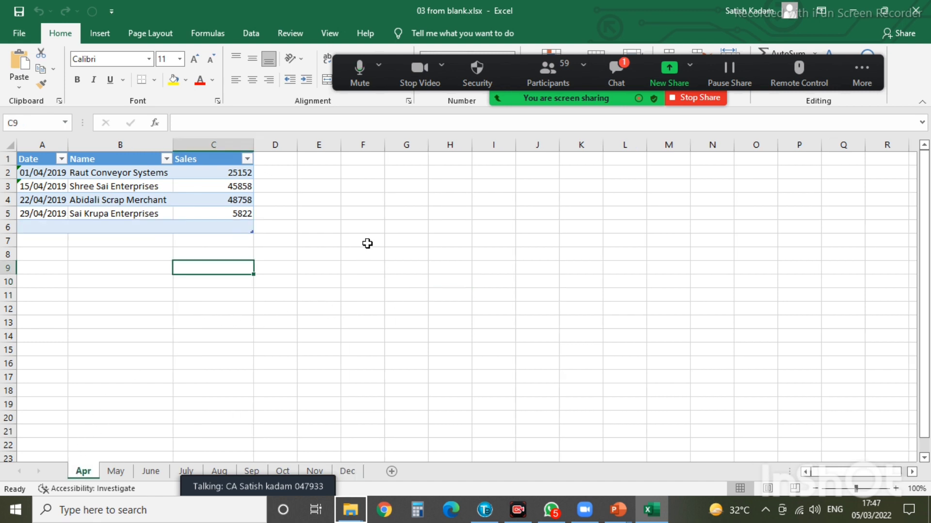
- Start a Blank Query via New Query > From Other Sources, then show the Exercise 1 slide
{"action": "left_click", "coordinate": [250, 32]}
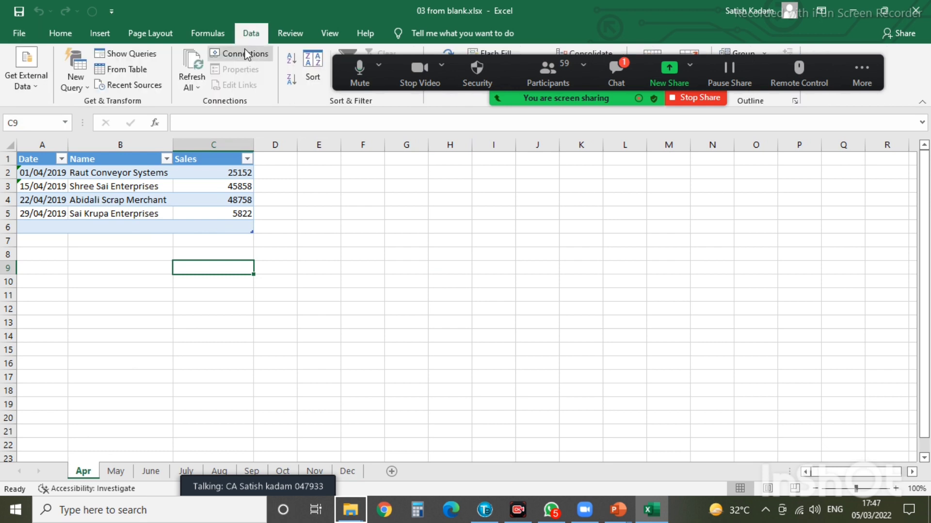
{"action": "left_click", "coordinate": [74, 80]}
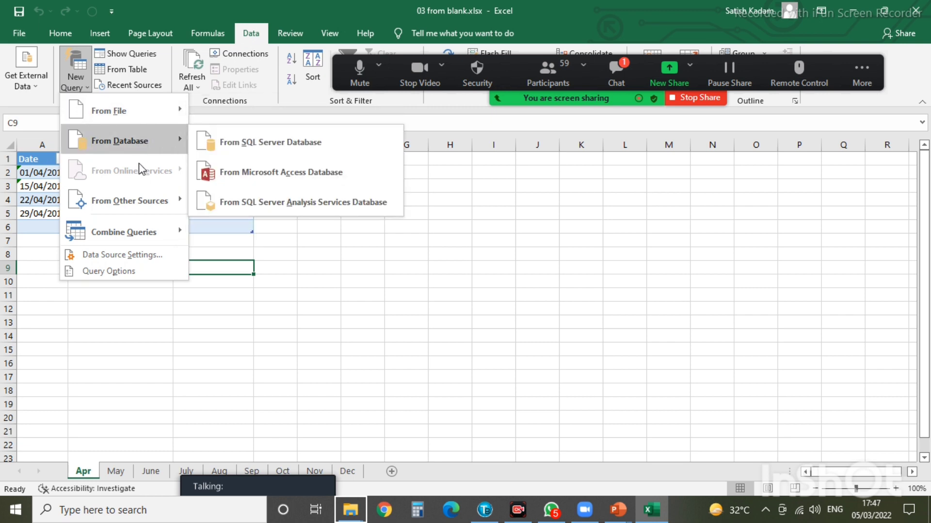
{"action": "mouse_move", "coordinate": [135, 204]}
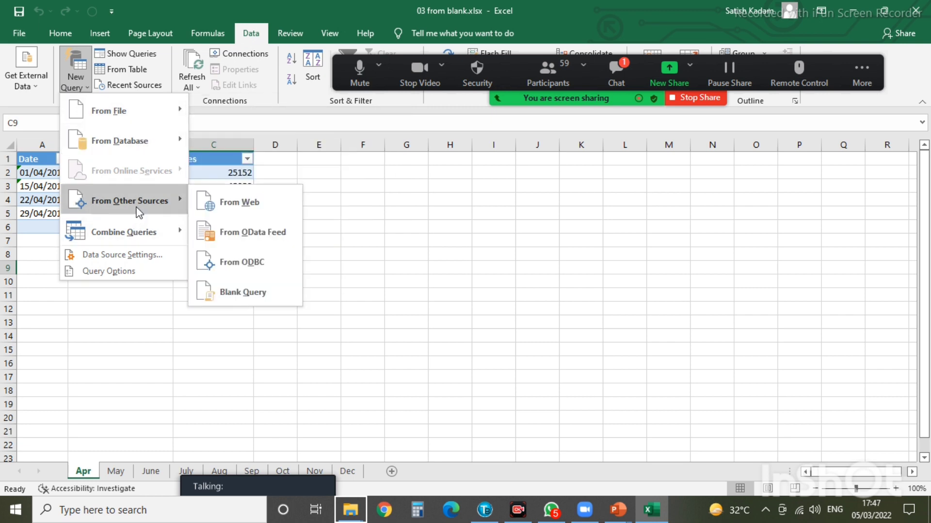
{"action": "left_click", "coordinate": [245, 291]}
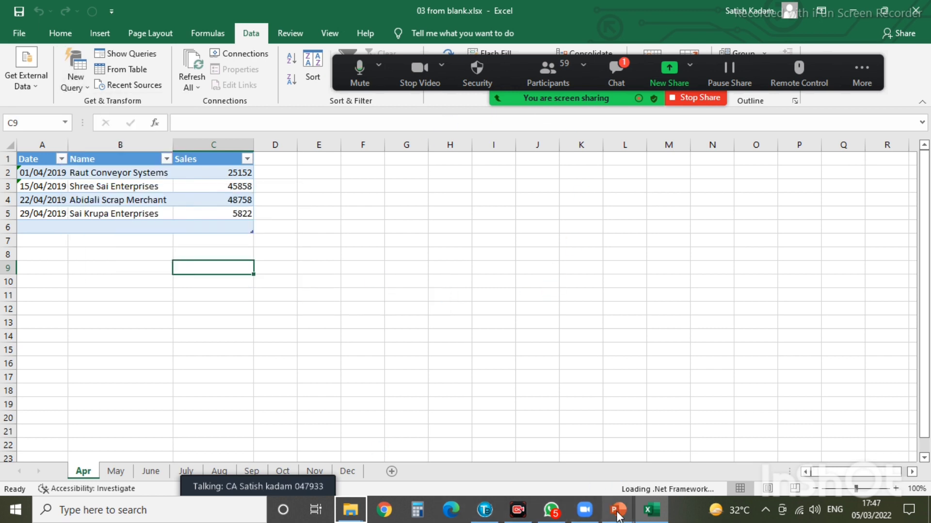
{"action": "mouse_move", "coordinate": [617, 513]}
{"action": "left_click", "coordinate": [688, 463]}
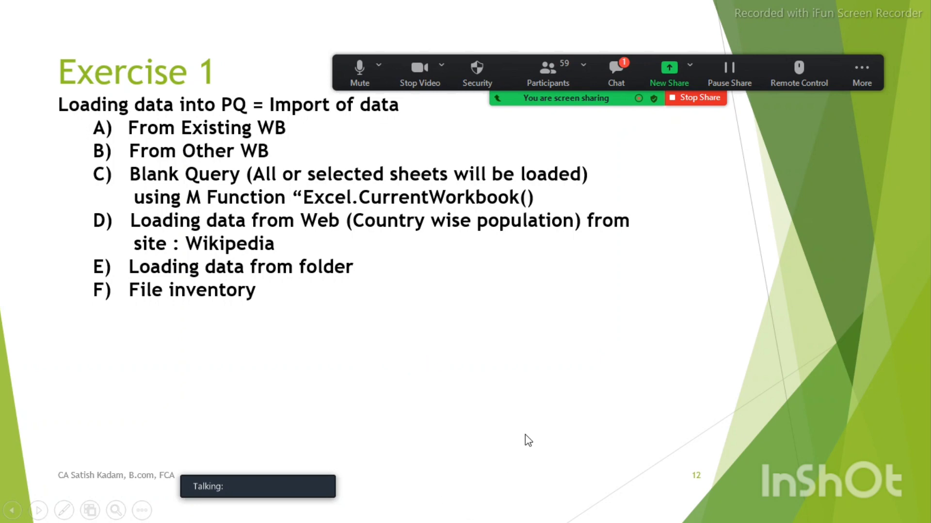
- Return to the Power Query Editor window as it finishes loading
{"action": "key", "text": "alt+Tab"}
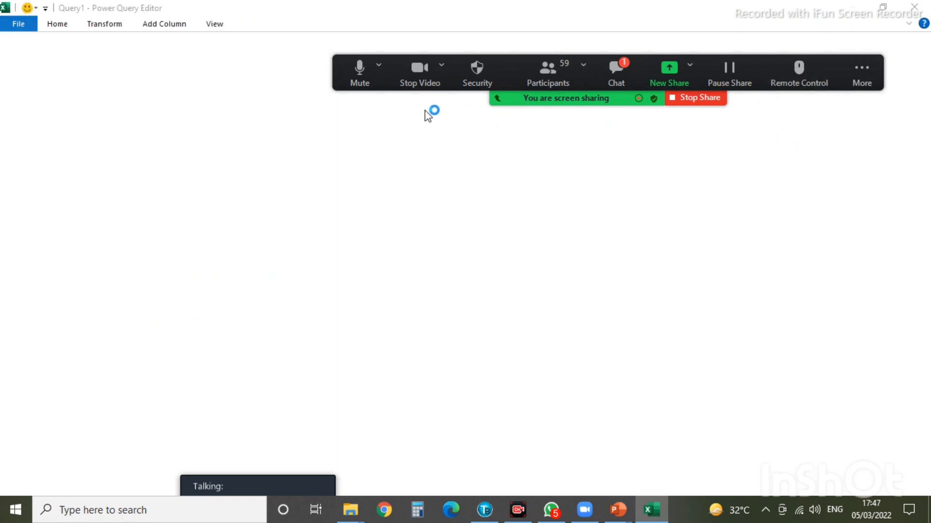
{"action": "left_click", "coordinate": [864, 73]}
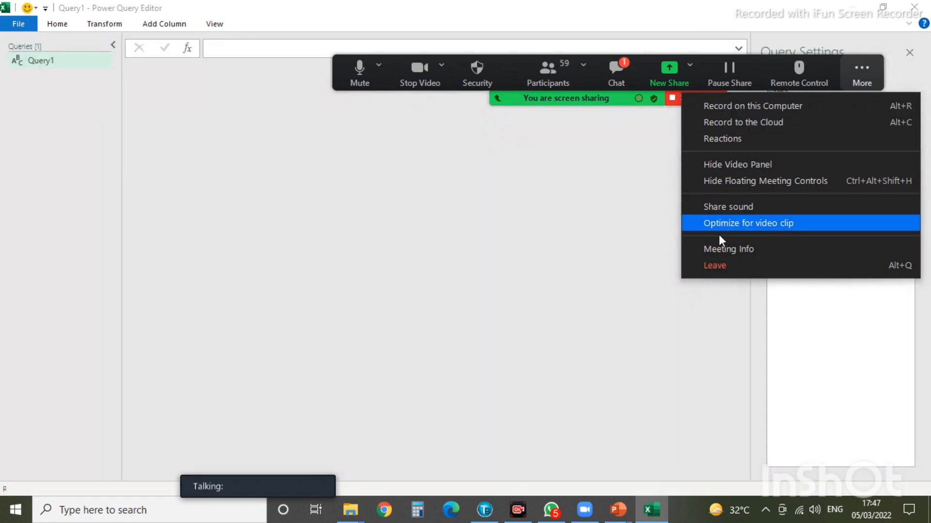
{"action": "left_click", "coordinate": [608, 274]}
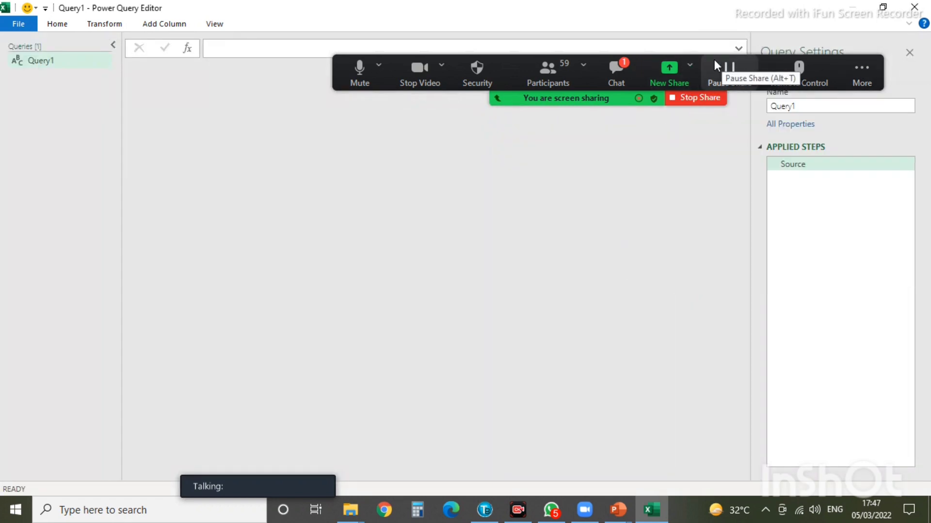
{"action": "left_click_drag", "start_coordinate": [715, 60], "coordinate": [750, 488]}
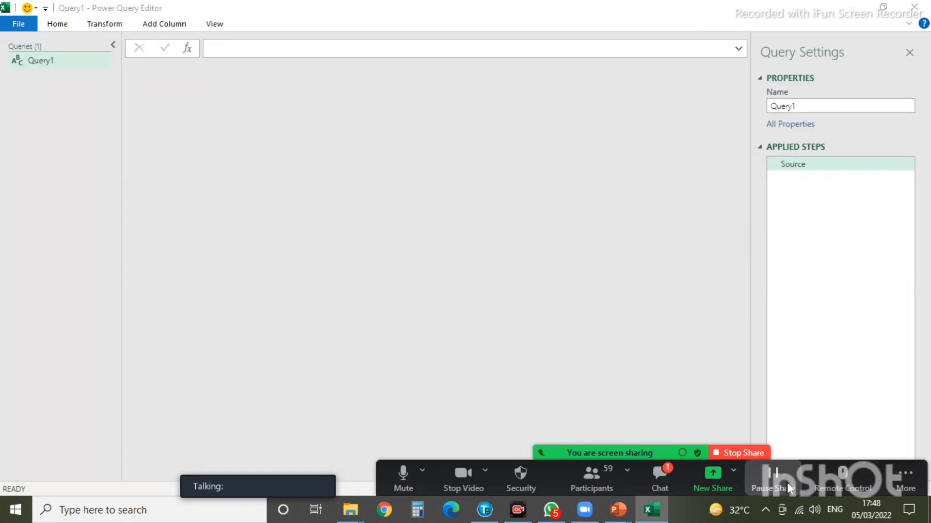
- Enter =Excel.CurrentWorkbook() as Query1's formula, correcting an initial mistyped attempt
{"action": "left_click", "coordinate": [217, 47]}
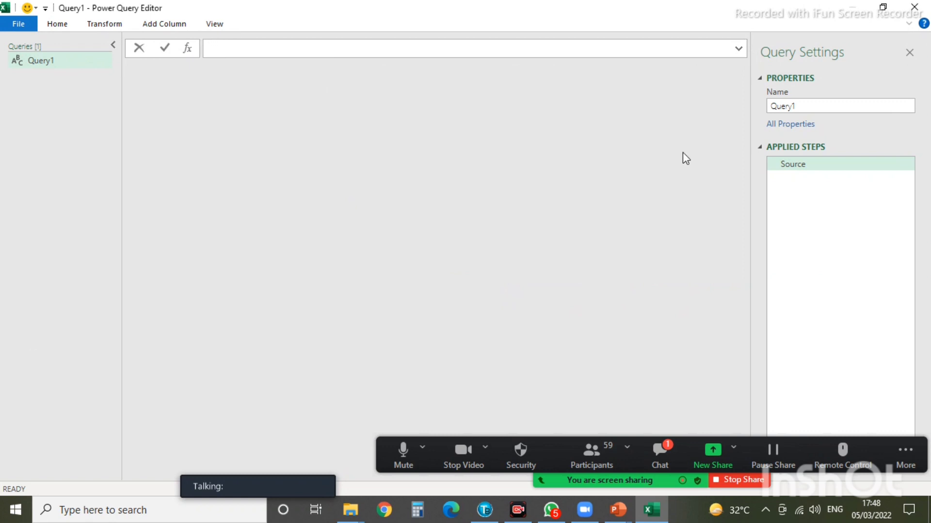
{"action": "type", "text": "=Current"}
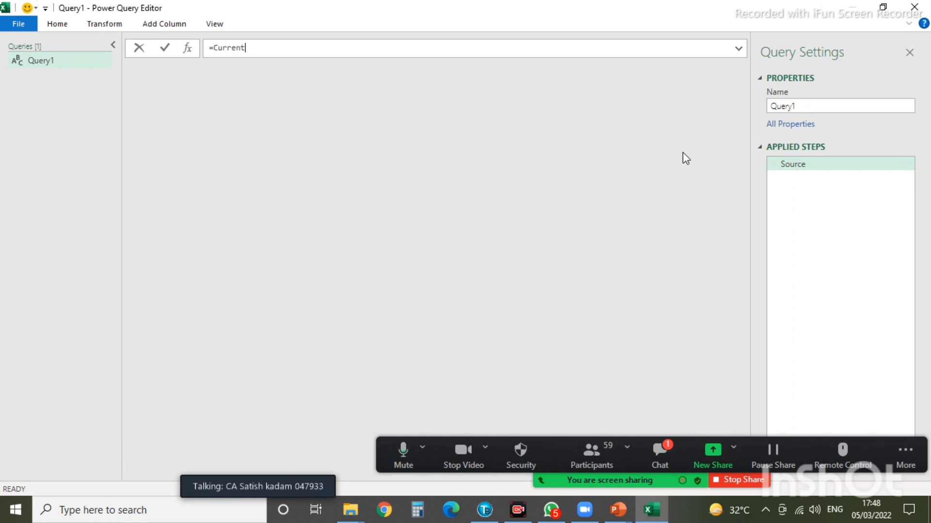
{"action": "type", "text": ".Wok"}
{"action": "key", "text": "BackSpace"}
{"action": "key", "text": "BackSpace"}
{"action": "key", "text": "BackSpace"}
{"action": "key", "text": "BackSpace"}
{"action": "key", "text": "BackSpace"}
{"action": "key", "text": "BackSpace"}
{"action": "key", "text": "BackSpace"}
{"action": "key", "text": "BackSpace"}
{"action": "key", "text": "BackSpace"}
{"action": "key", "text": "BackSpace"}
{"action": "key", "text": "BackSpace"}
{"action": "key", "text": "BackSpace"}
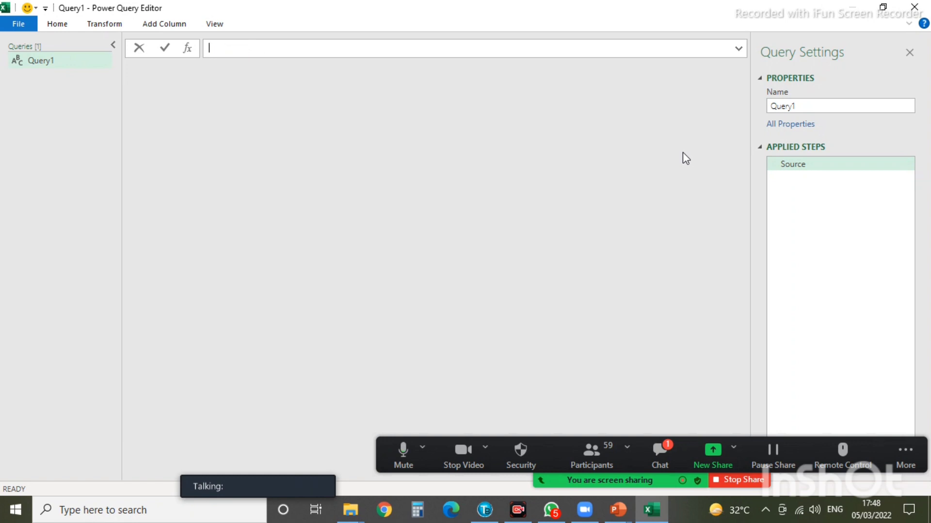
{"action": "type", "text": "=Exc"}
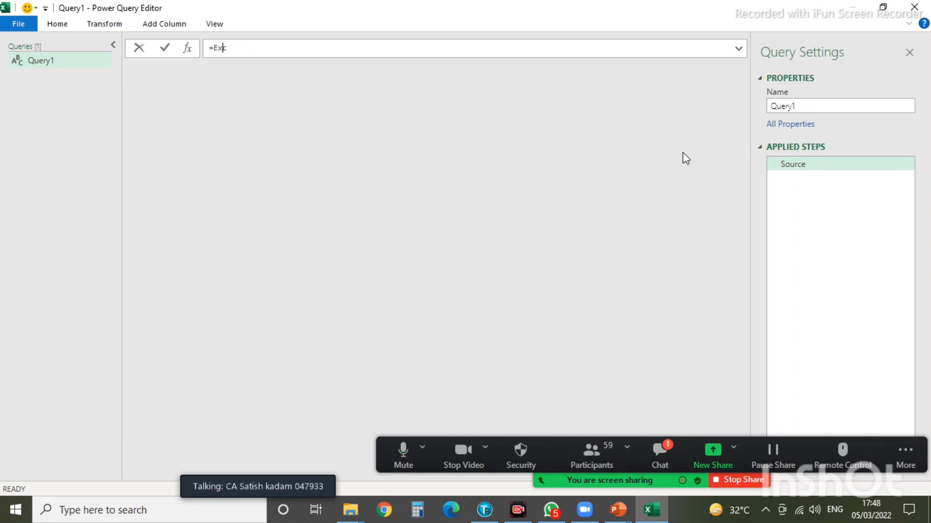
{"action": "type", "text": "el.Current Wo"}
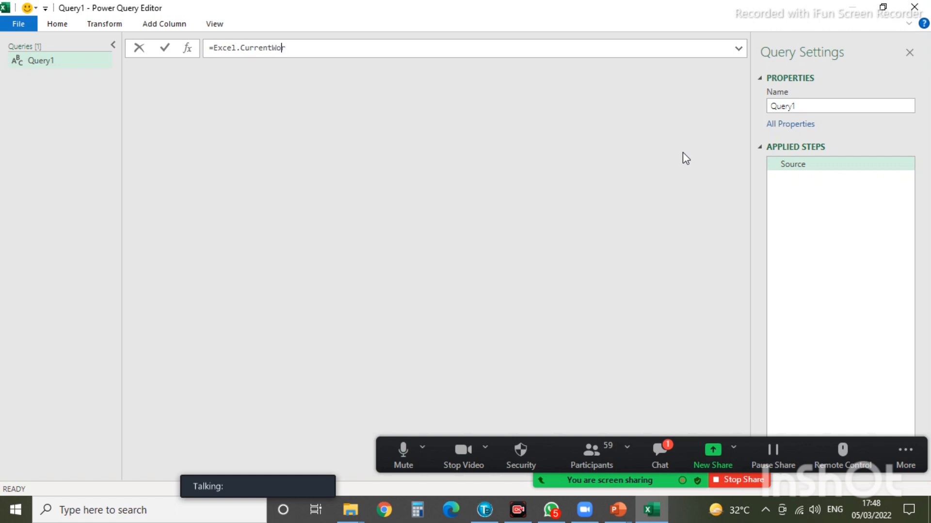
{"action": "type", "text": "rkbook("}
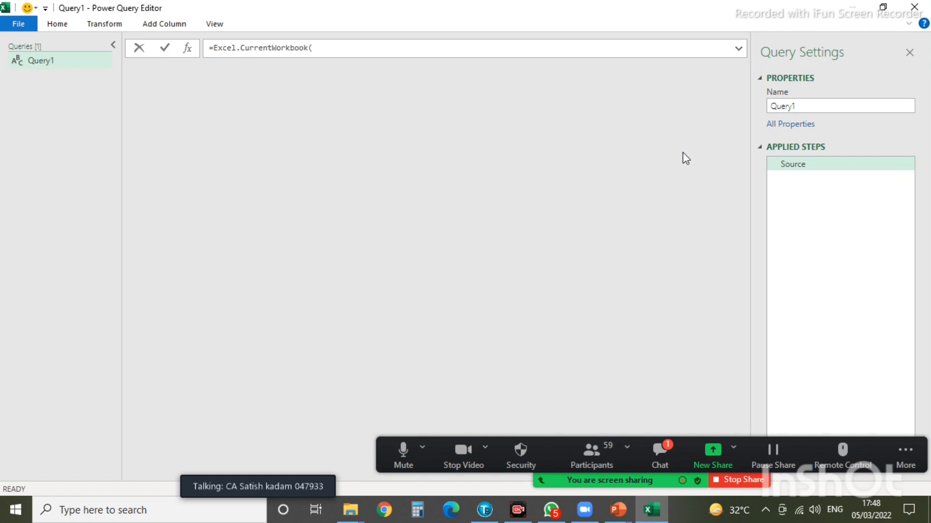
{"action": "key", "text": "Return"}
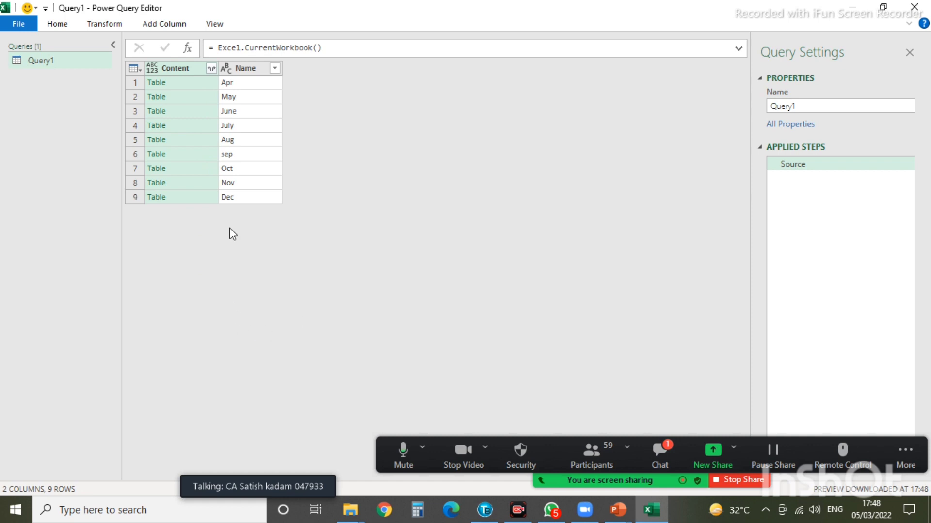
- Expand the Content column into Date, Name and Sales columns
{"action": "left_click", "coordinate": [212, 68]}
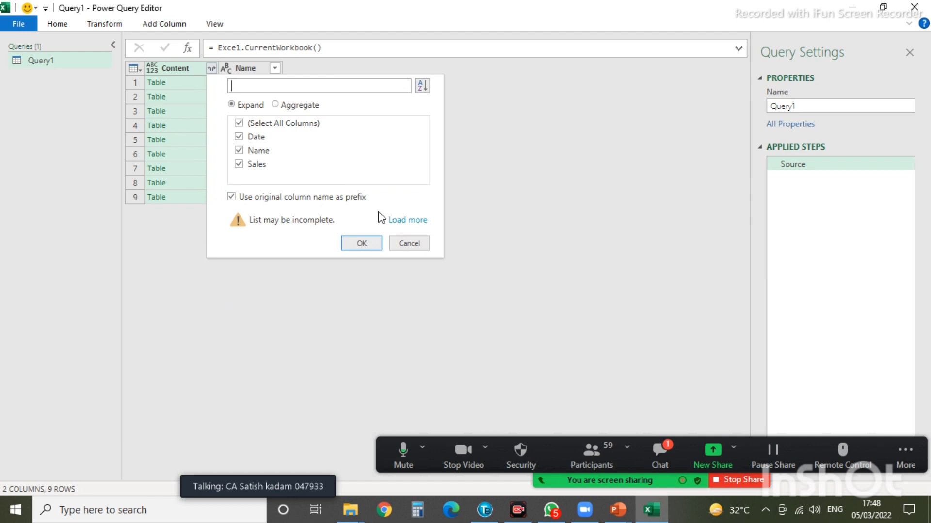
{"action": "left_click", "coordinate": [256, 167]}
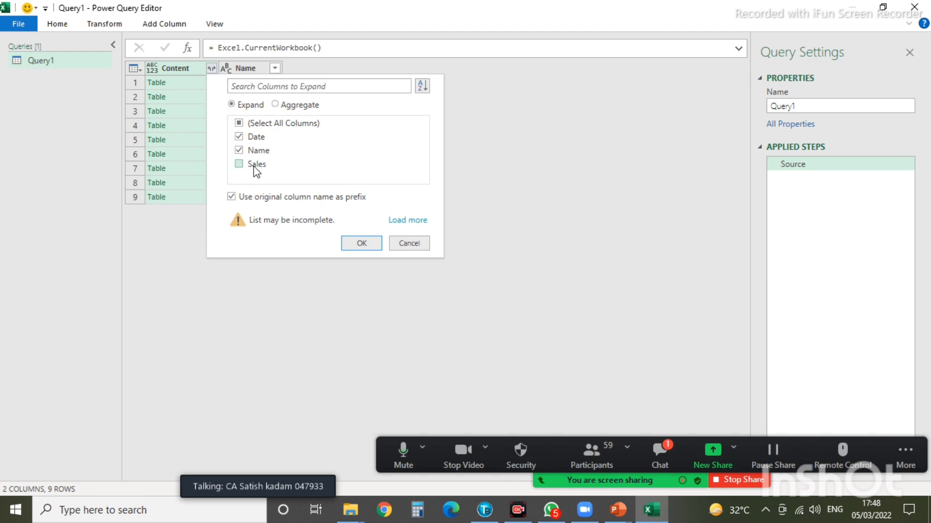
{"action": "left_click", "coordinate": [240, 166]}
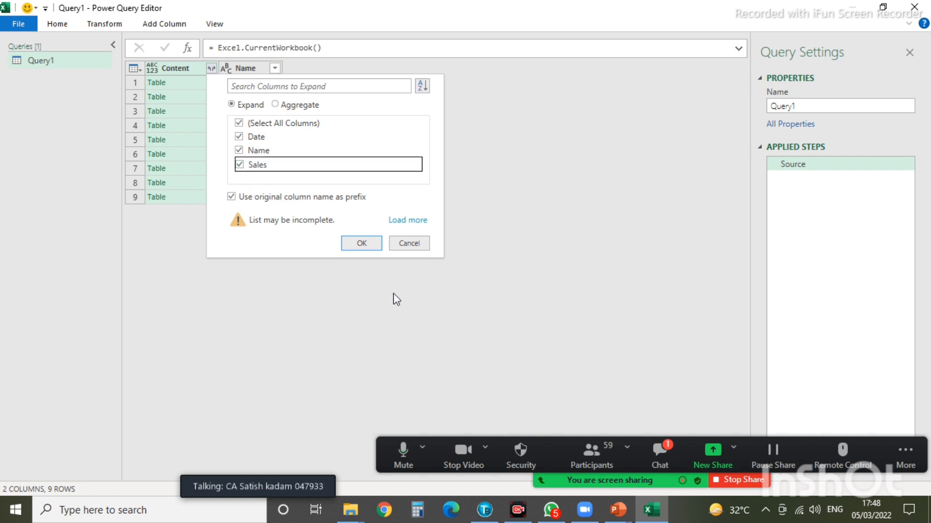
{"action": "left_click", "coordinate": [362, 244]}
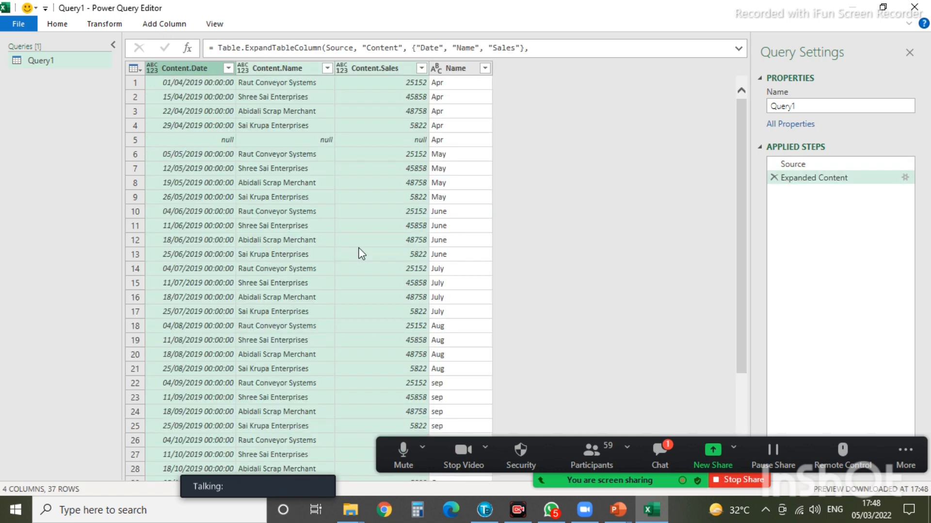
- Change the Content.Date column to the Date data type
{"action": "scroll", "coordinate": [347, 256], "scroll_direction": "down", "scroll_amount": 3}
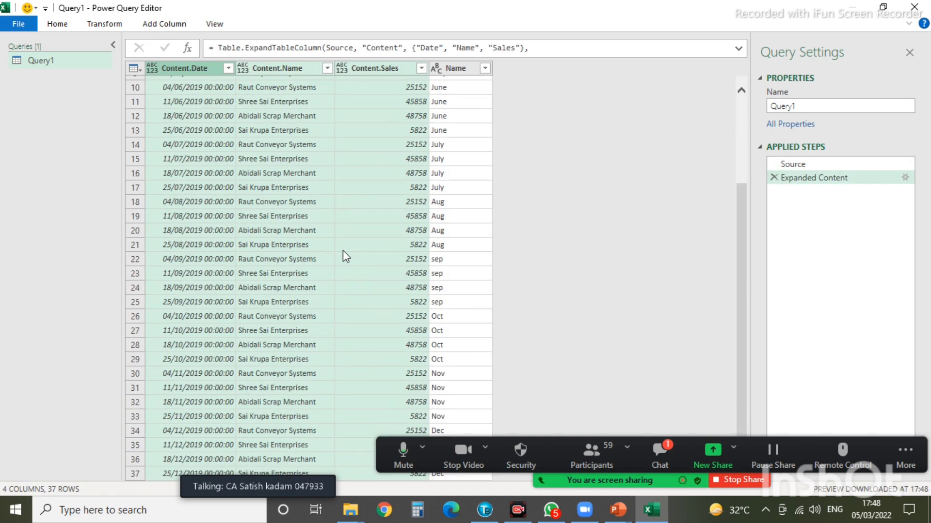
{"action": "scroll", "coordinate": [339, 253], "scroll_direction": "up", "scroll_amount": 3}
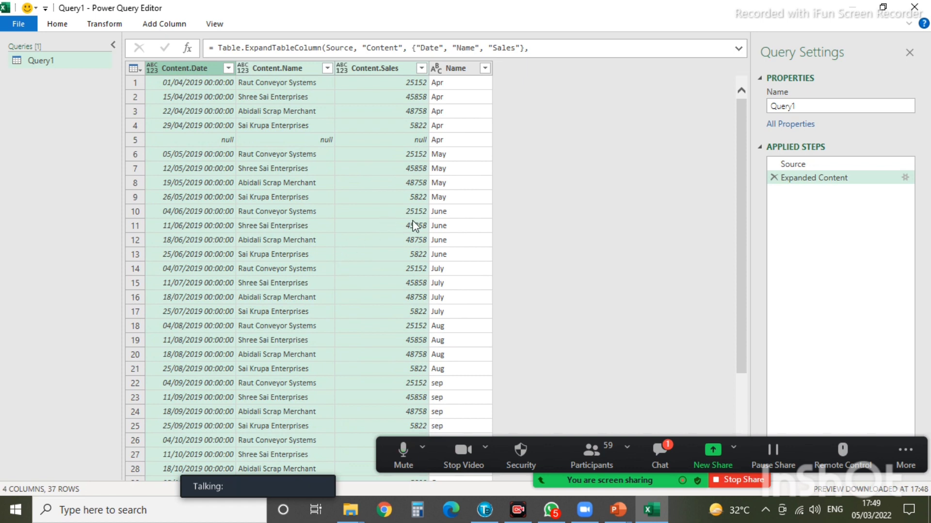
{"action": "left_click", "coordinate": [153, 68]}
{"action": "left_click", "coordinate": [179, 162]}
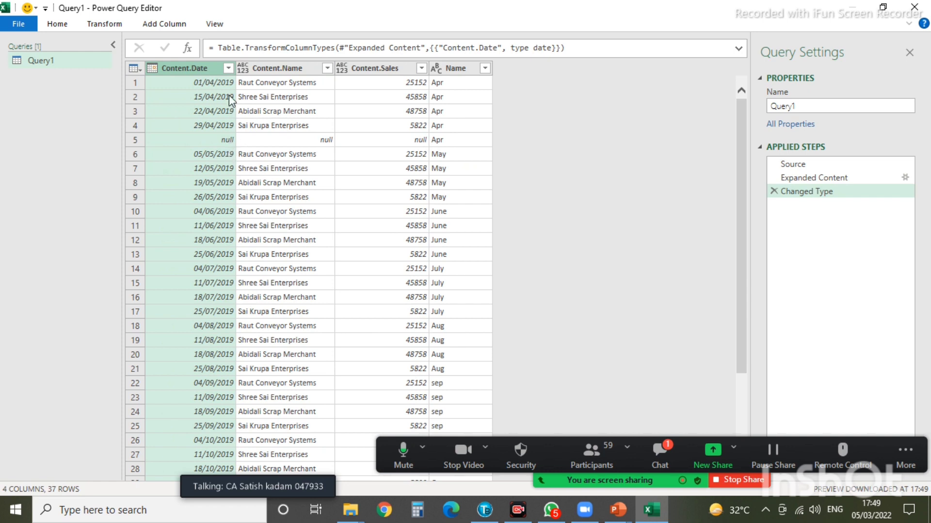
- Filter out the null Content.Date row and Close & Load the 36-row table to Excel
{"action": "left_click", "coordinate": [228, 69]}
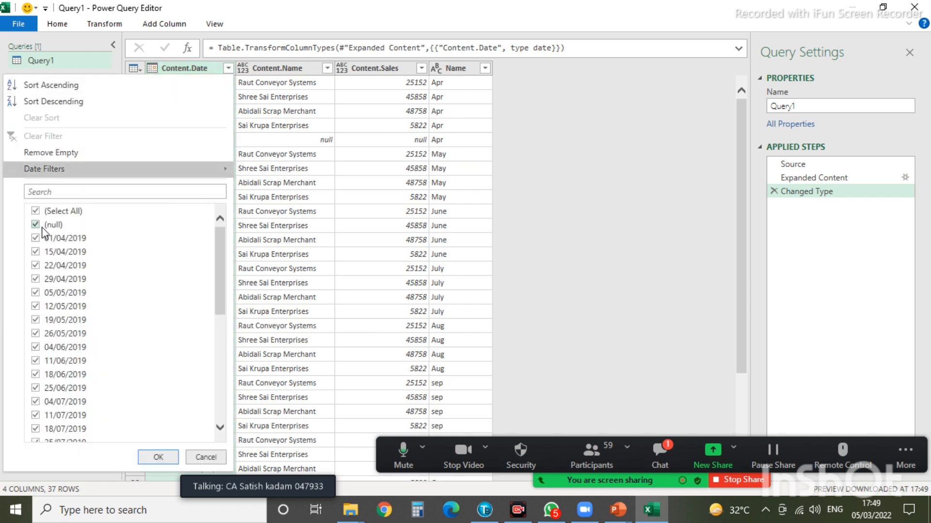
{"action": "left_click", "coordinate": [35, 226]}
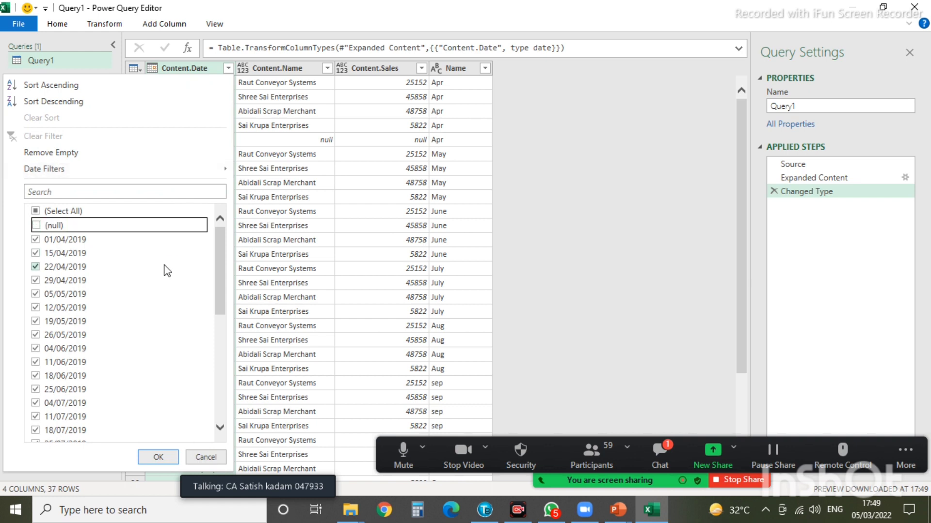
{"action": "left_click", "coordinate": [157, 458]}
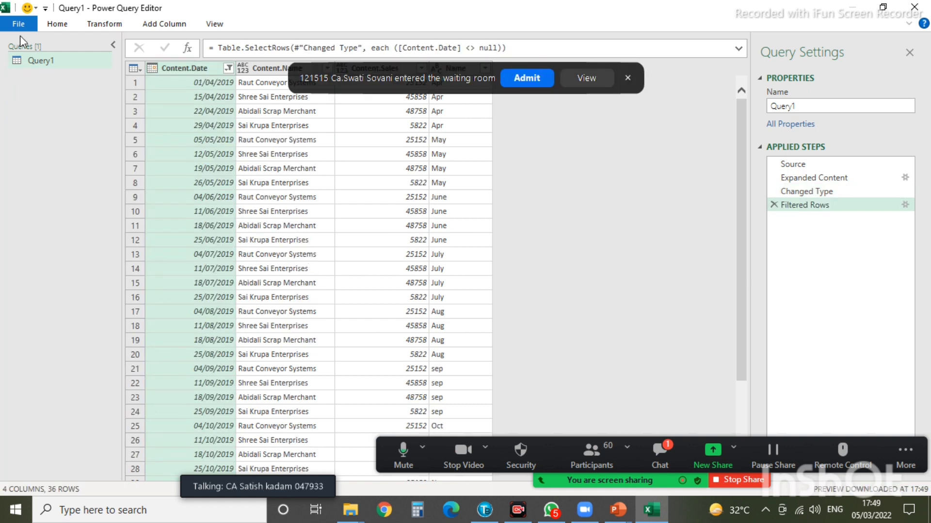
{"action": "left_click", "coordinate": [19, 23]}
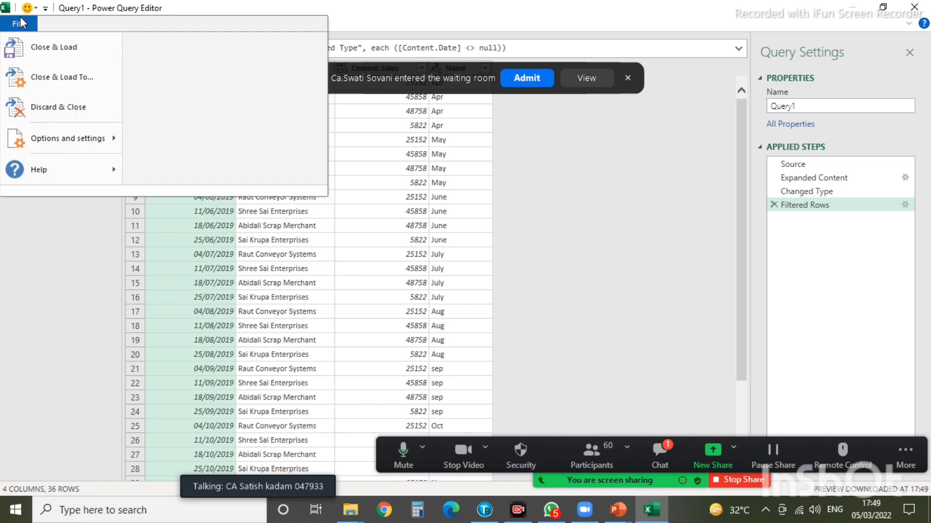
{"action": "left_click", "coordinate": [39, 53]}
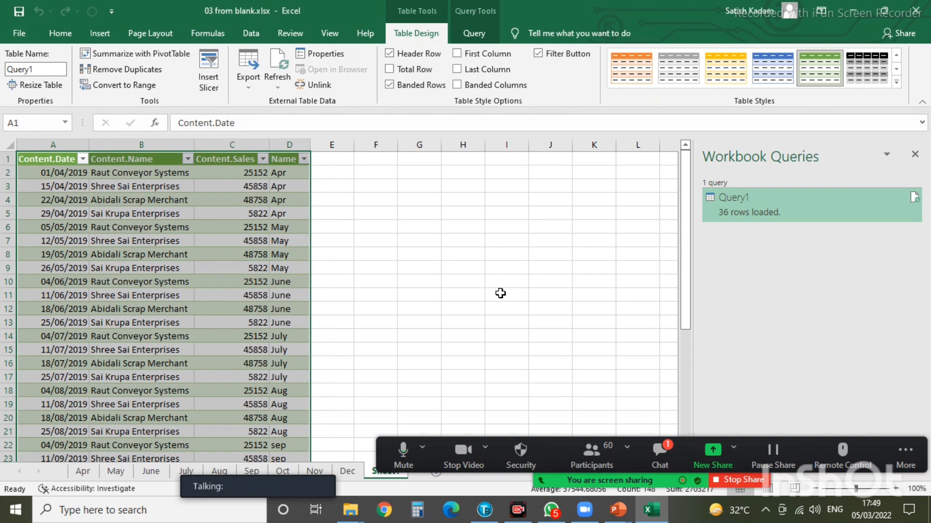
{"action": "left_click", "coordinate": [502, 255]}
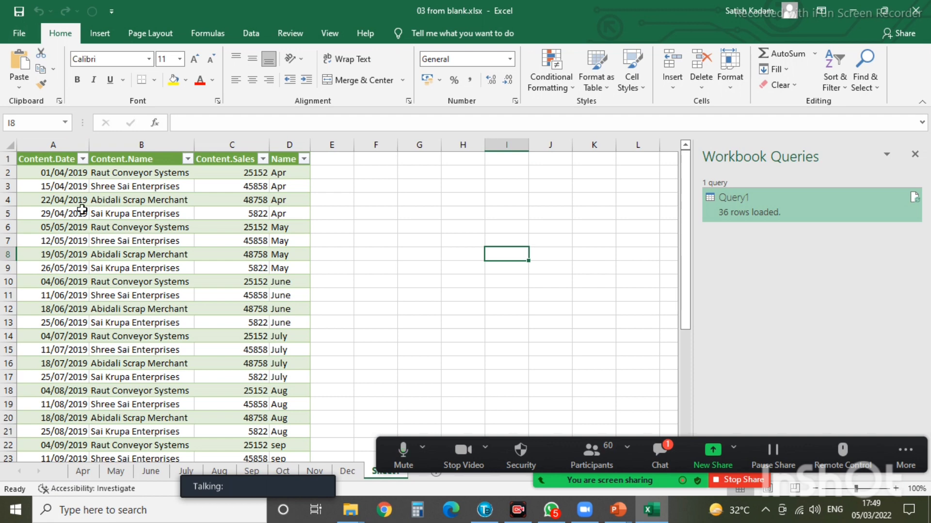
{"action": "left_click", "coordinate": [914, 197]}
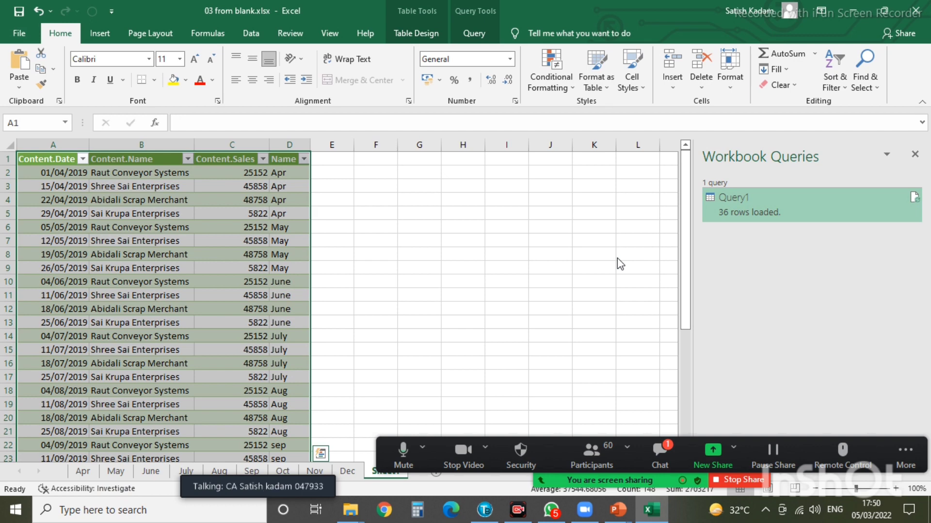
- Add a row with date 06/05/2019, name abcd and sales 5000 to the Apr table
{"action": "left_click", "coordinate": [83, 478]}
{"action": "left_click", "coordinate": [42, 227]}
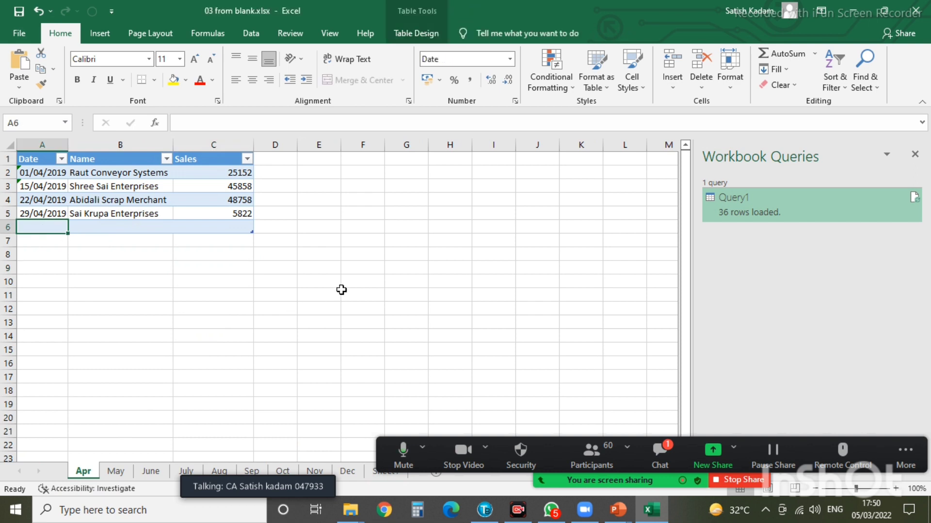
{"action": "type", "text": "06/05/2019"}
{"action": "key", "text": "Tab"}
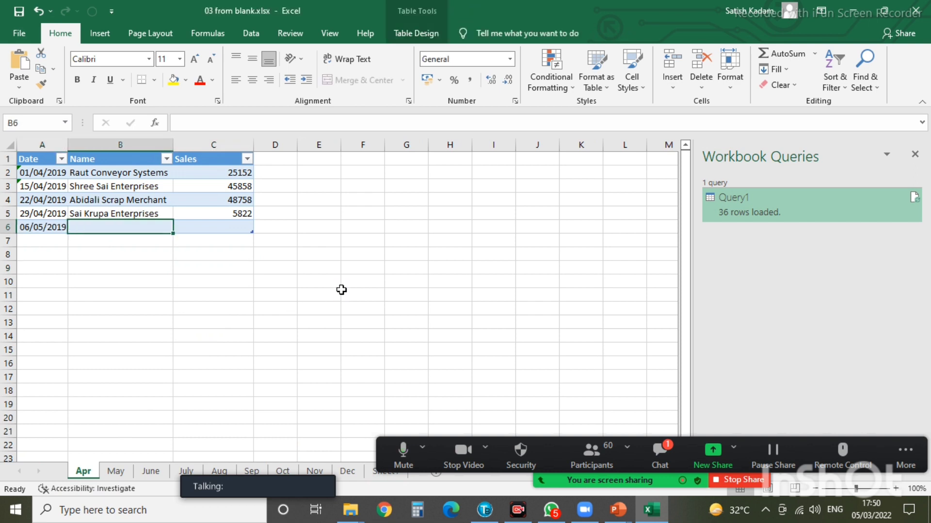
{"action": "type", "text": "abcd"}
{"action": "key", "text": "Tab"}
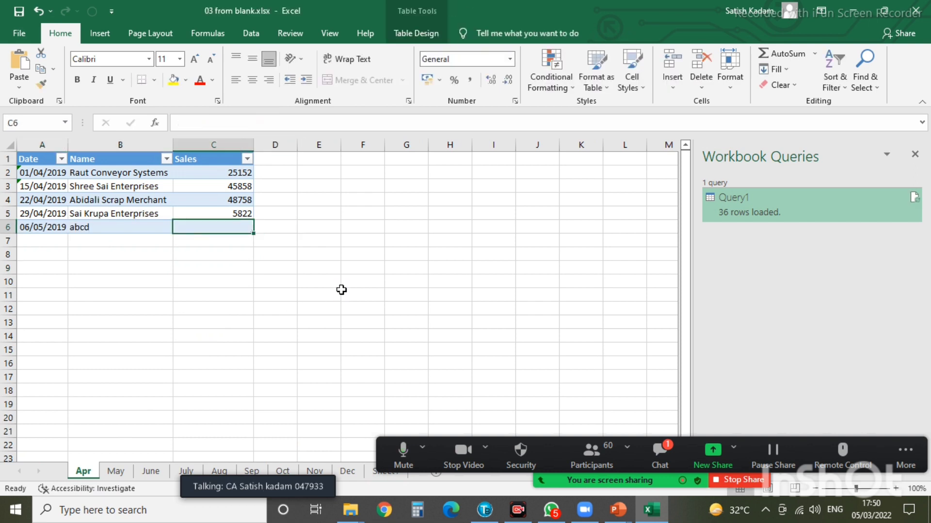
{"action": "type", "text": "5000"}
{"action": "key", "text": "Return"}
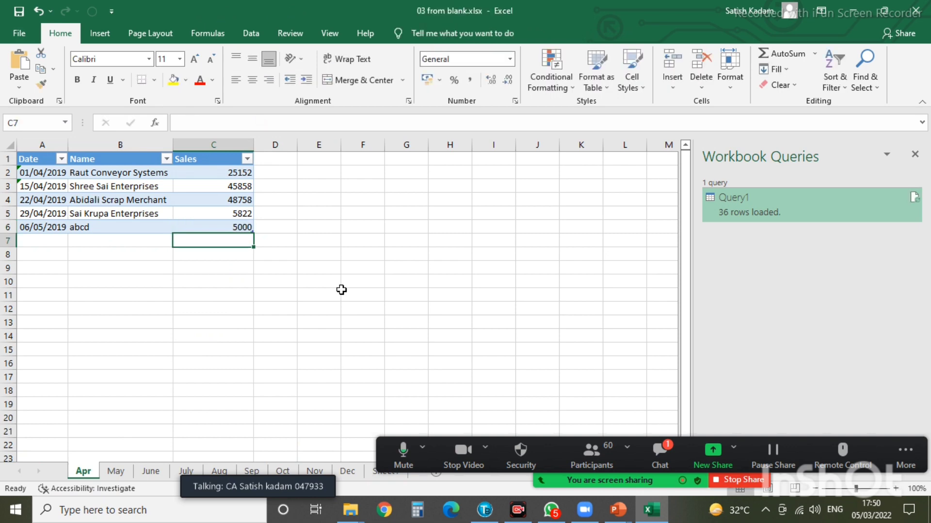
- Refresh Query1, minimize the meeting chat, and reopen Query1 in the editor
{"action": "left_click", "coordinate": [914, 197]}
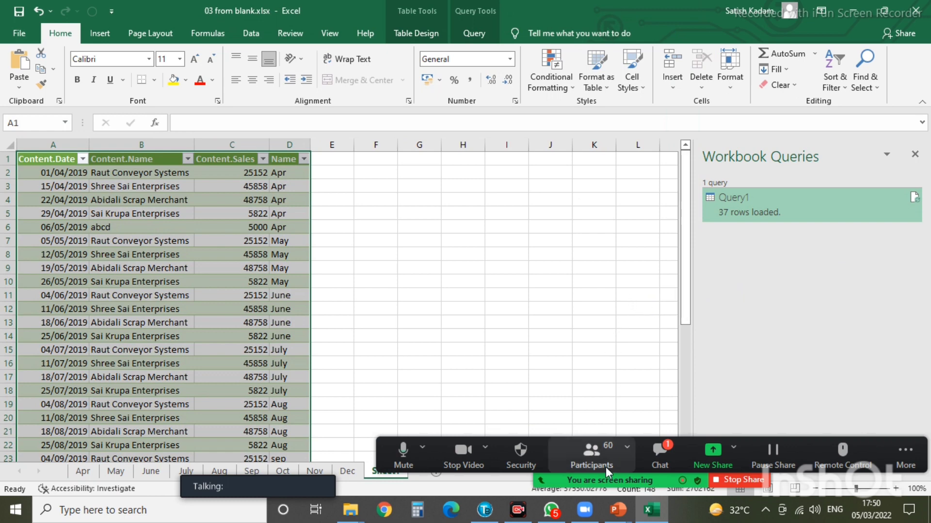
{"action": "left_click", "coordinate": [661, 453]}
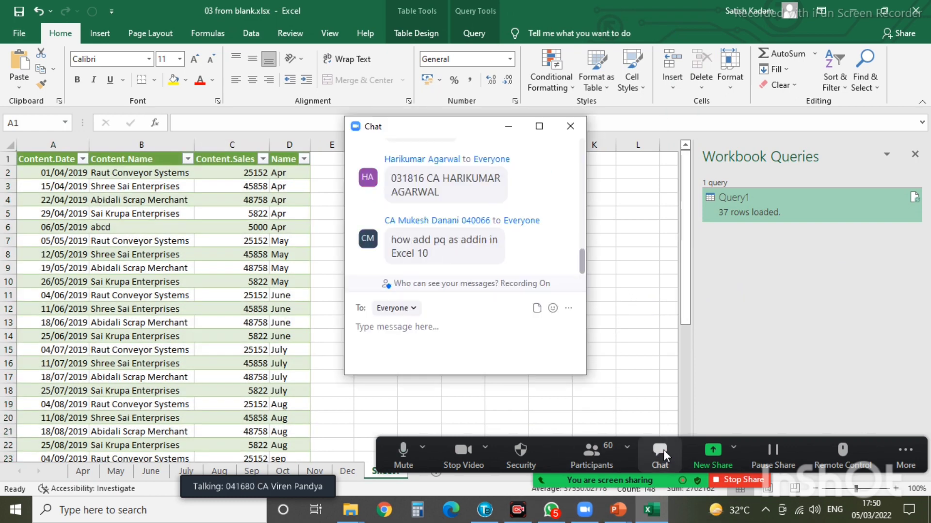
{"action": "left_click", "coordinate": [509, 128]}
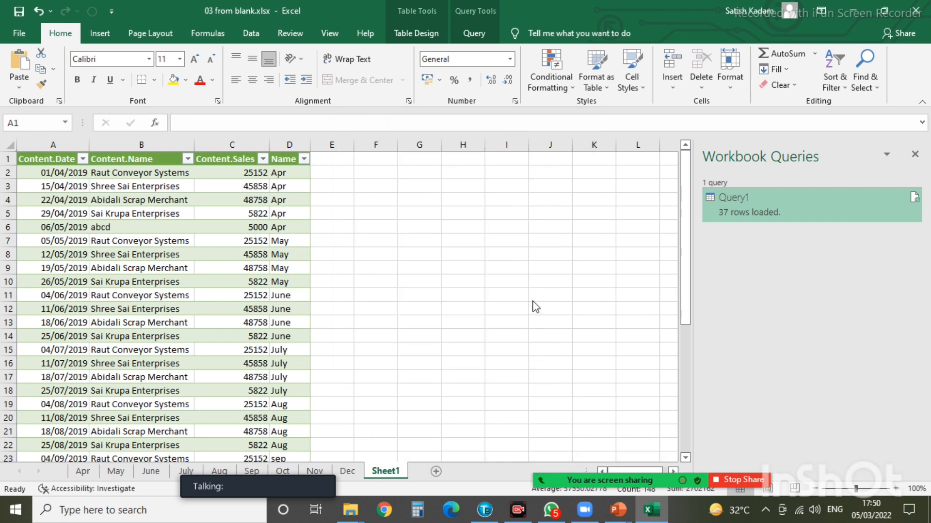
{"action": "double_click", "coordinate": [738, 199]}
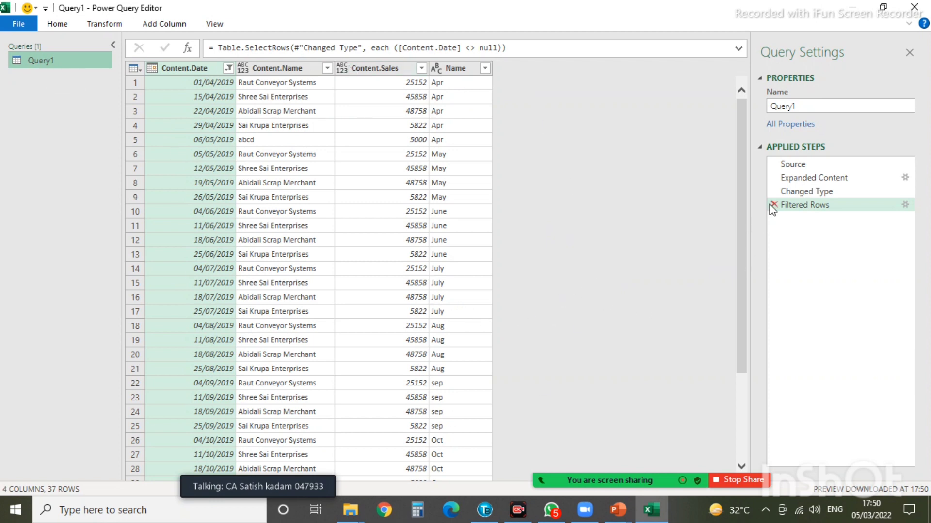
- Step through Source, Expanded Content and Changed Type, ending on Expanded Content's 74 rows
{"action": "left_click", "coordinate": [798, 165]}
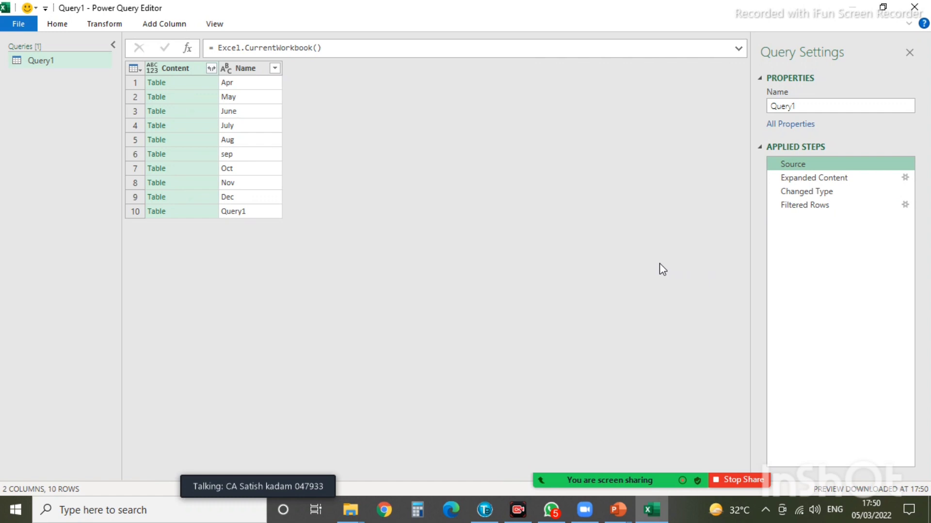
{"action": "left_click", "coordinate": [816, 181]}
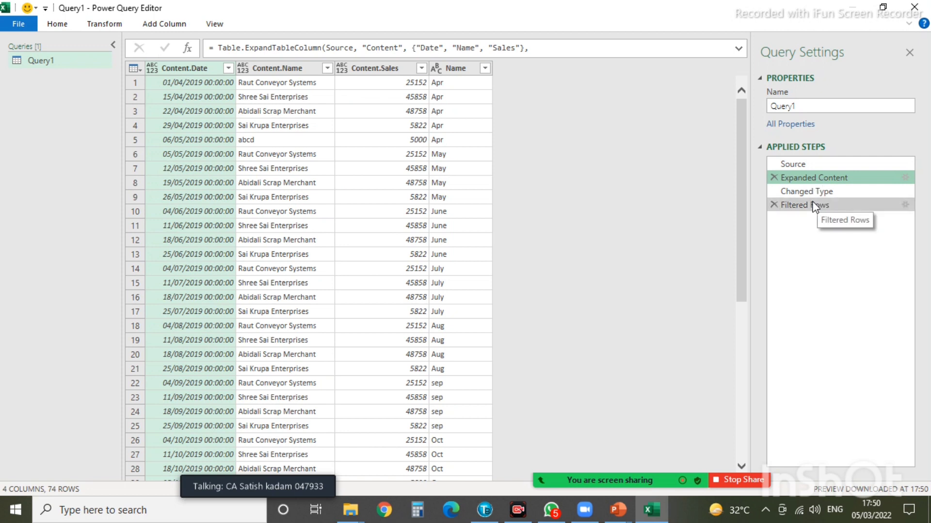
{"action": "left_click", "coordinate": [813, 193]}
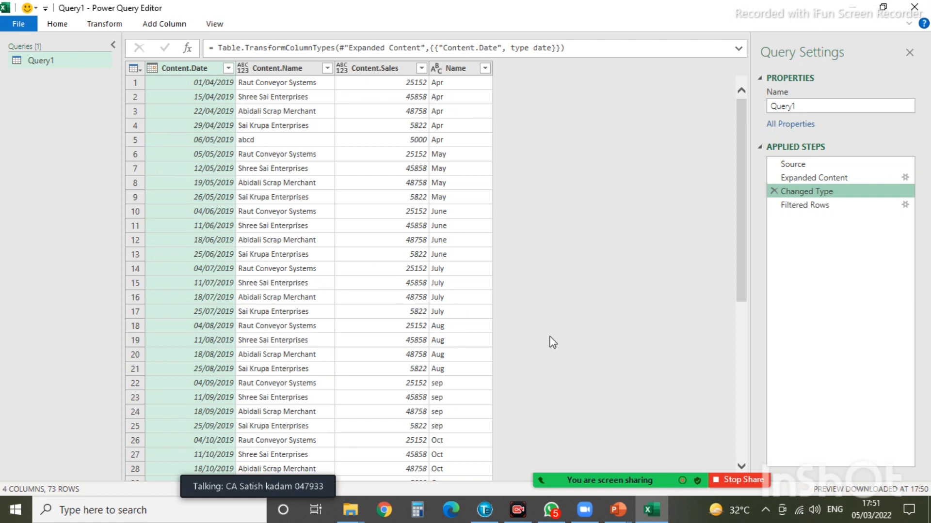
{"action": "left_click", "coordinate": [792, 177]}
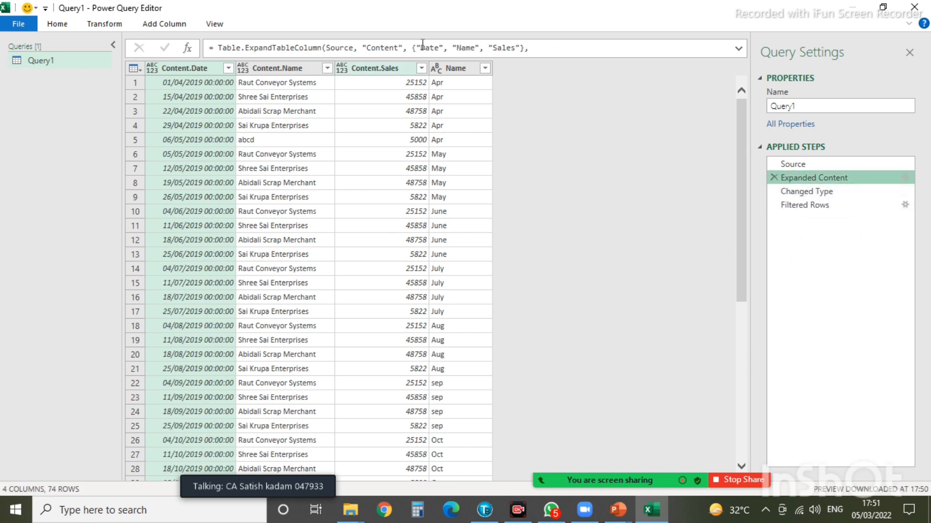
- Remove the Name column, inserting a Removed Columns step mid-query
{"action": "left_click", "coordinate": [460, 68]}
{"action": "right_click", "coordinate": [462, 69]}
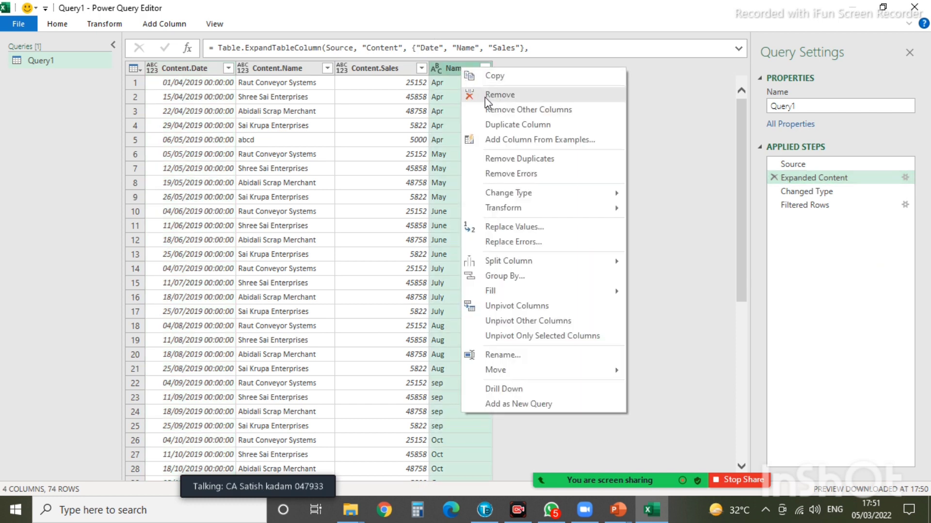
{"action": "left_click", "coordinate": [485, 97]}
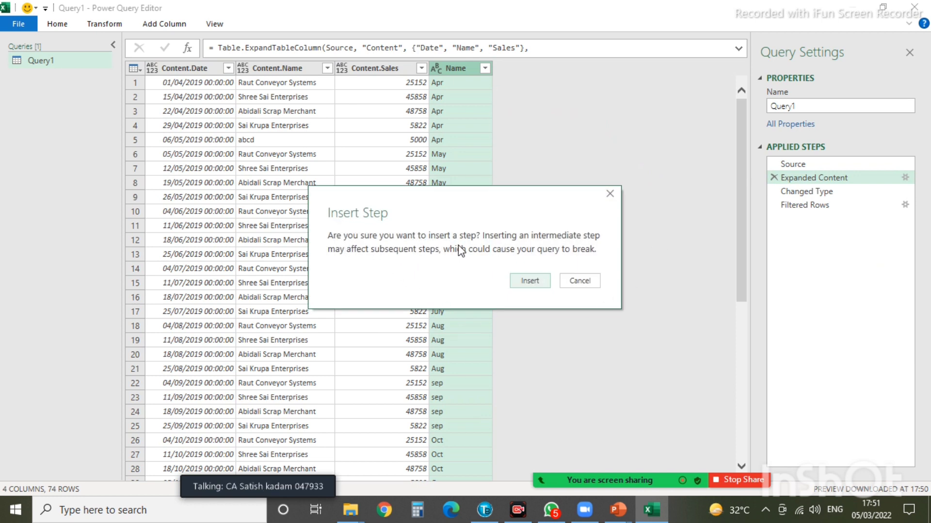
{"action": "left_click", "coordinate": [529, 282]}
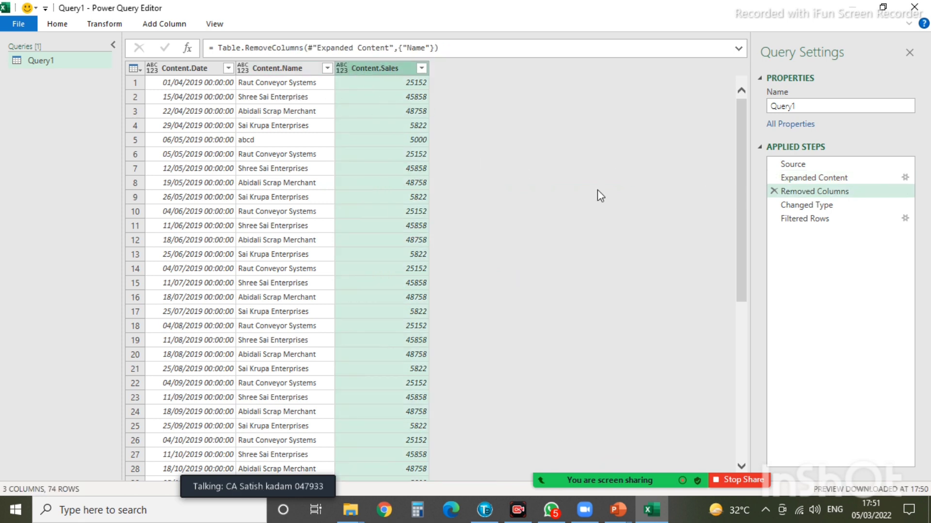
- Check the Changed Type and Filtered Rows steps, then Close & Load Query1
{"action": "left_click", "coordinate": [775, 205]}
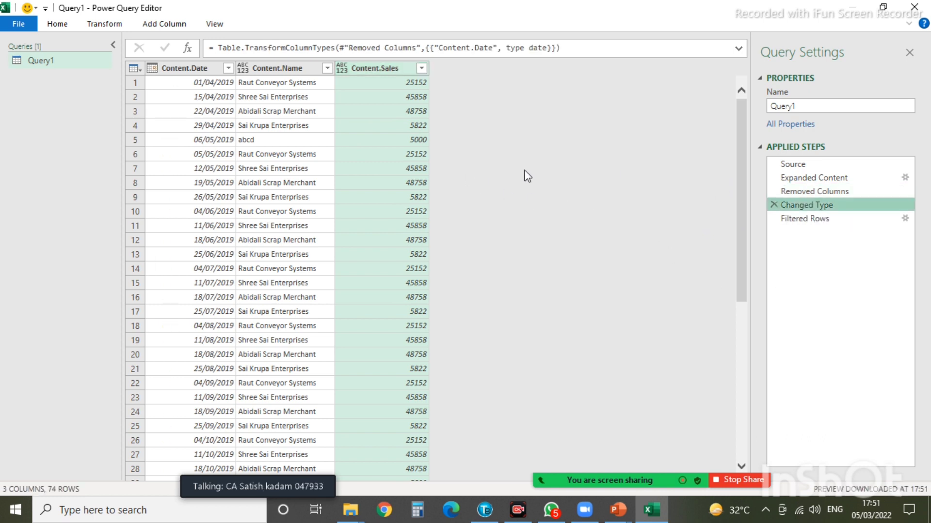
{"action": "left_click", "coordinate": [794, 219]}
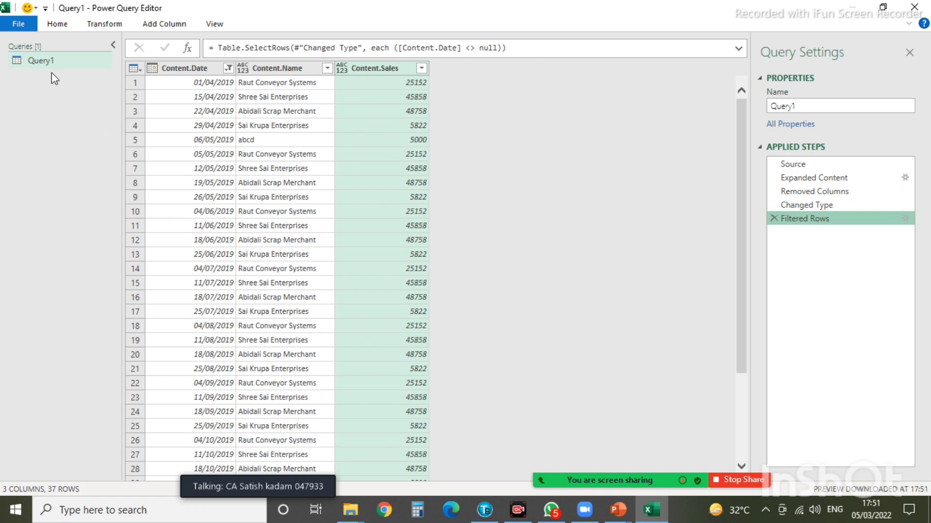
{"action": "left_click", "coordinate": [19, 25]}
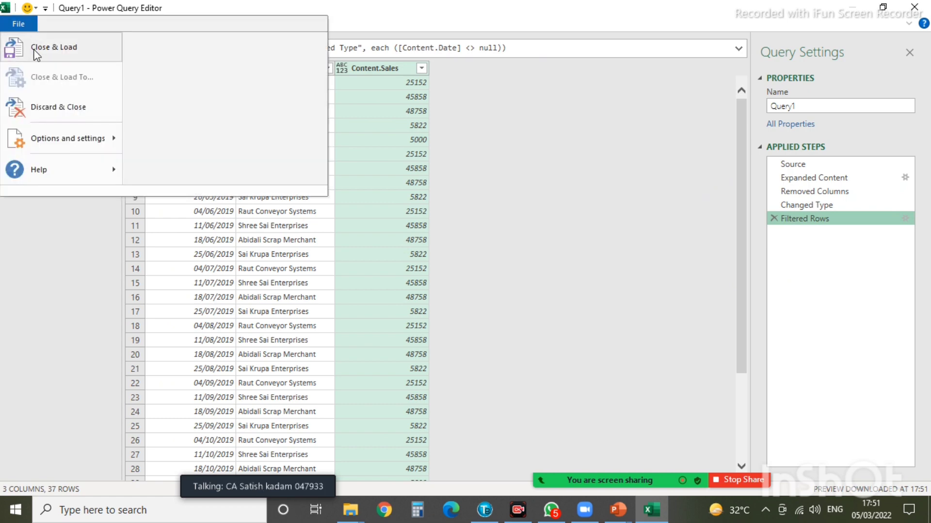
{"action": "left_click", "coordinate": [36, 49]}
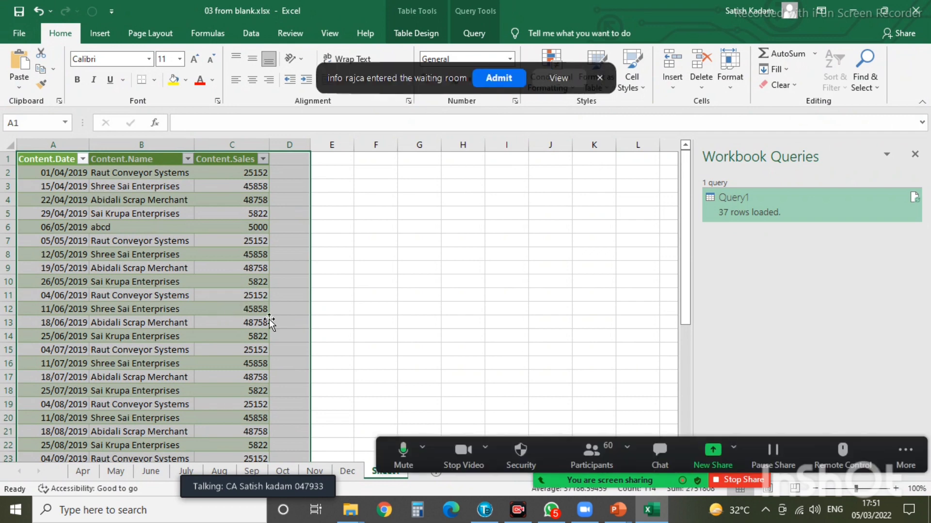
- Deselect the loaded table, glance at the PowerPoint slide show, then return to Excel
{"action": "left_click", "coordinate": [405, 236]}
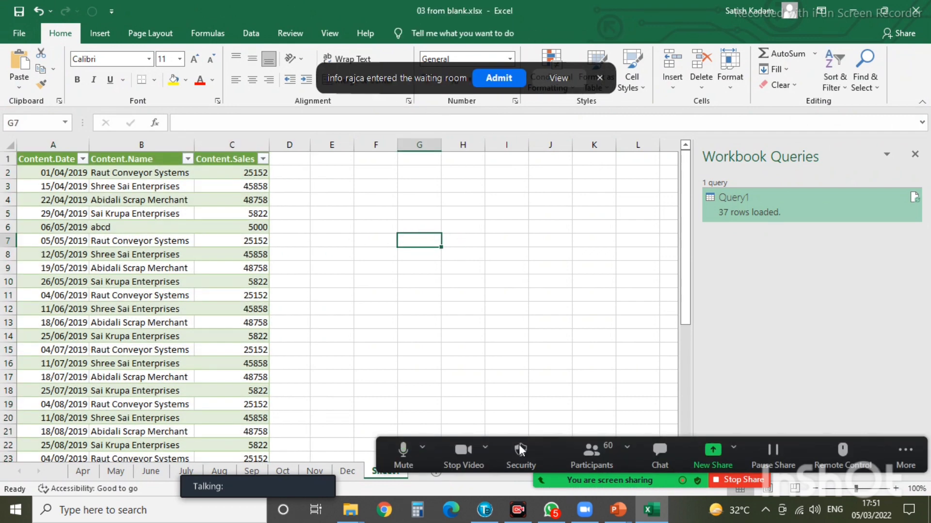
{"action": "mouse_move", "coordinate": [595, 515]}
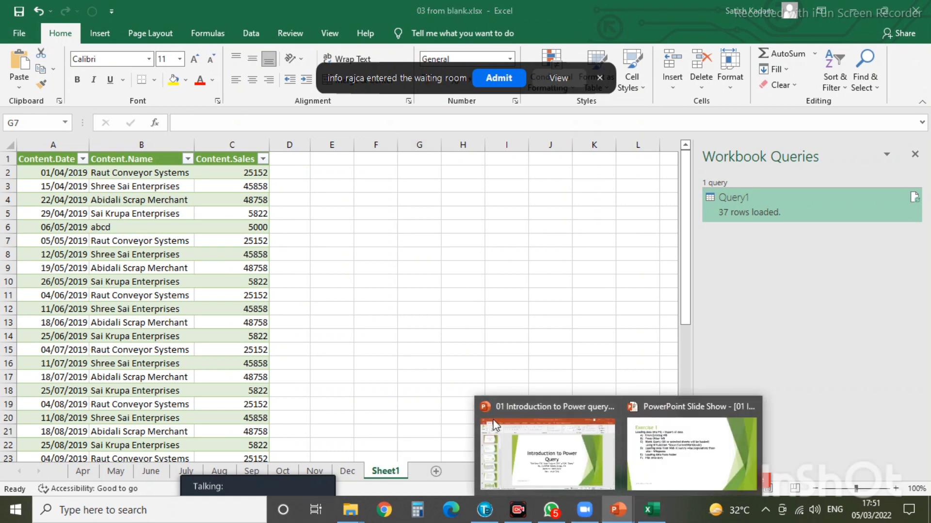
{"action": "left_click", "coordinate": [727, 455]}
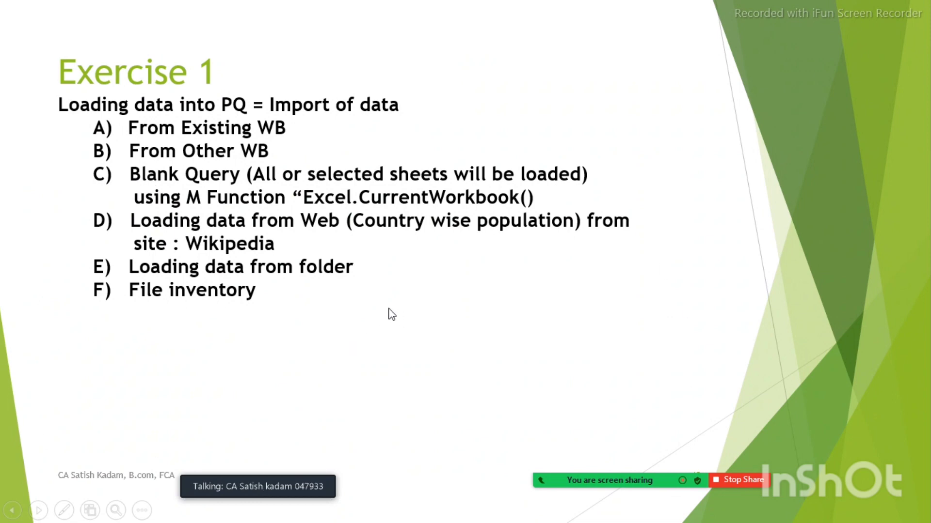
{"action": "key", "text": "alt+Tab"}
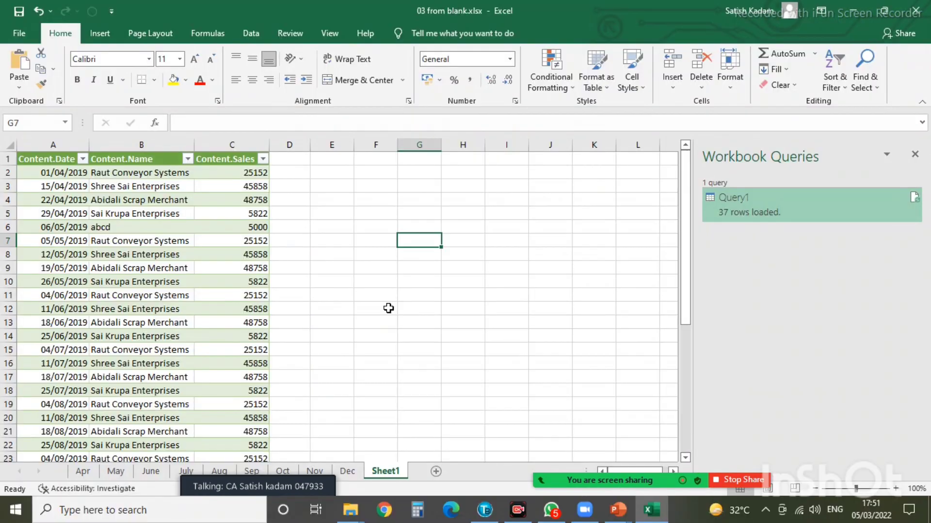
- Close 03 from blank.xlsx without saving and bring the presentation folder forward
{"action": "left_click", "coordinate": [914, 17]}
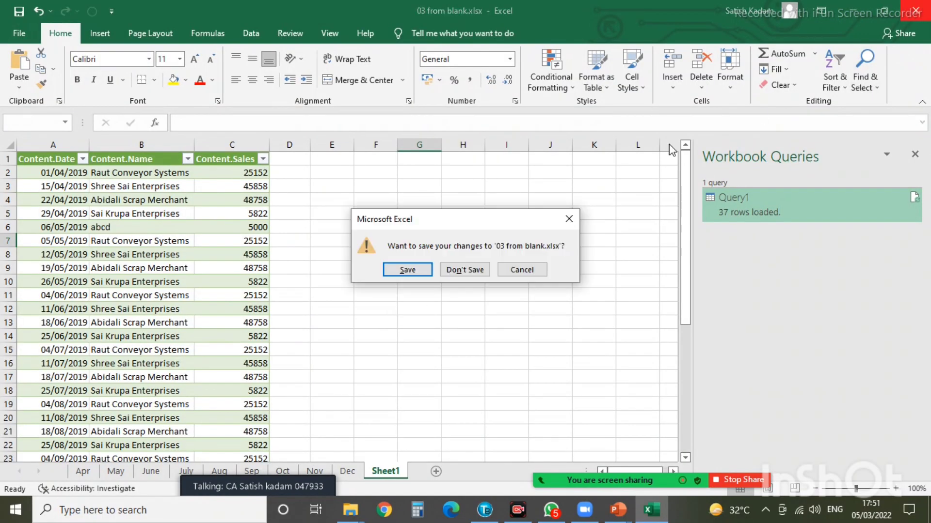
{"action": "left_click", "coordinate": [460, 269]}
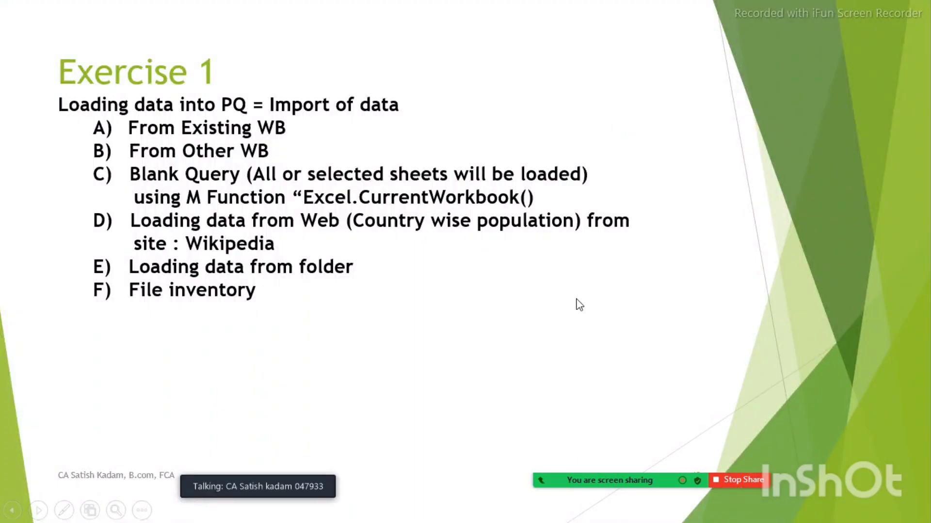
{"action": "key", "text": "alt+Tab"}
{"action": "left_click", "coordinate": [624, 202]}
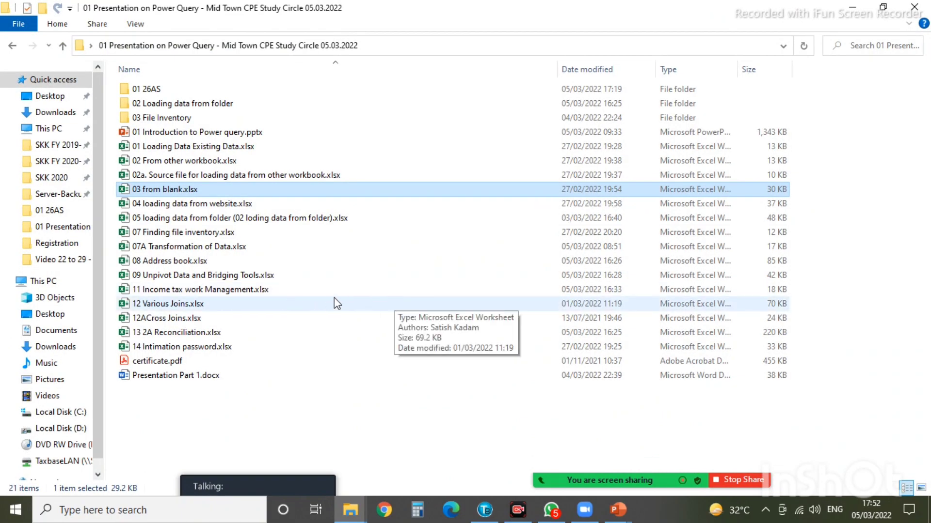
- Open 04 loading data from website.xlsx from the presentation folder
{"action": "double_click", "coordinate": [216, 206]}
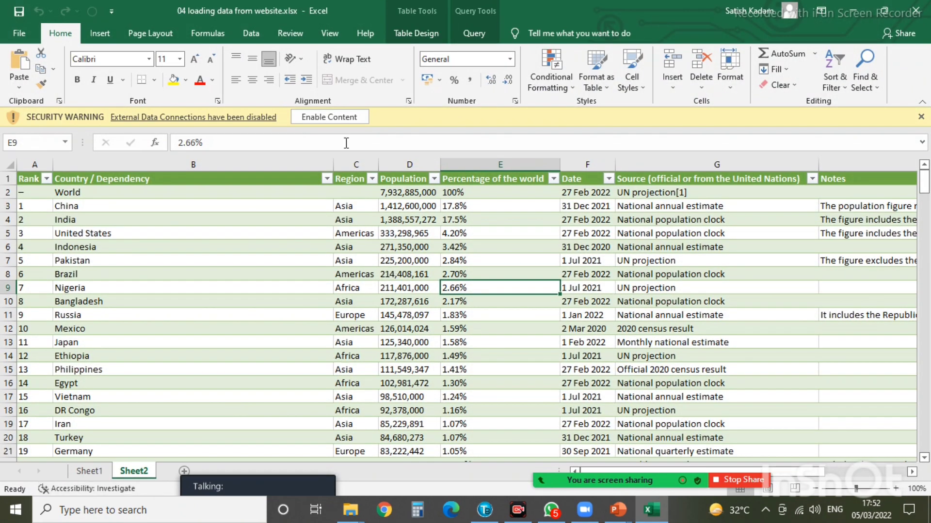
- Show the workbook queries and delete both the population query and the connection-only query
{"action": "left_click", "coordinate": [250, 33]}
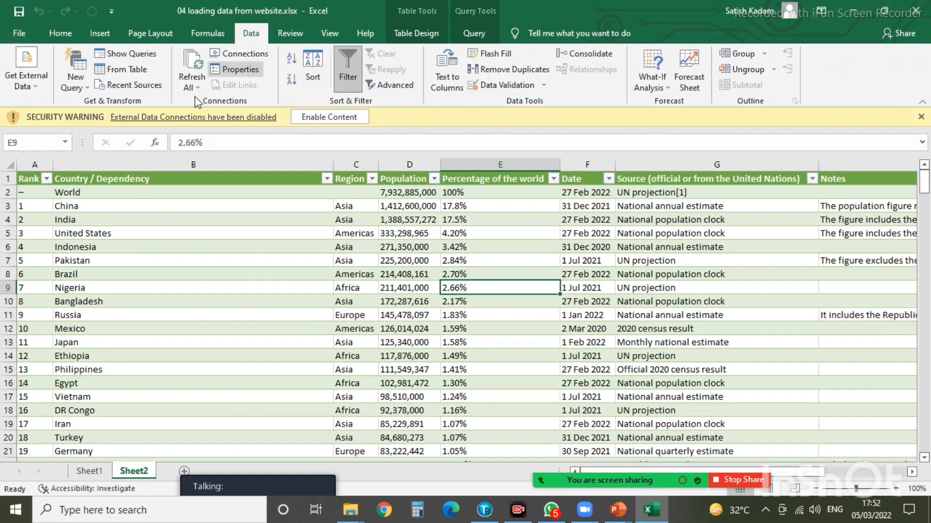
{"action": "left_click", "coordinate": [127, 54]}
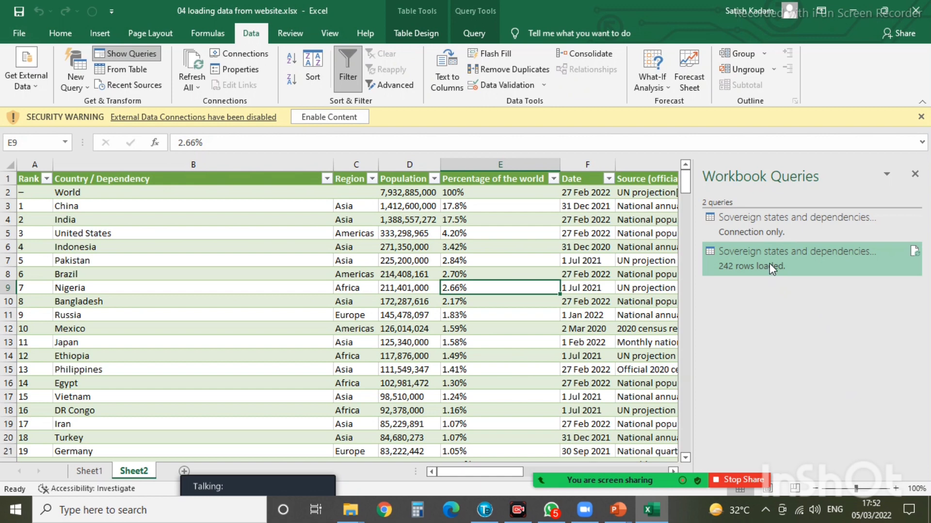
{"action": "right_click", "coordinate": [770, 264]}
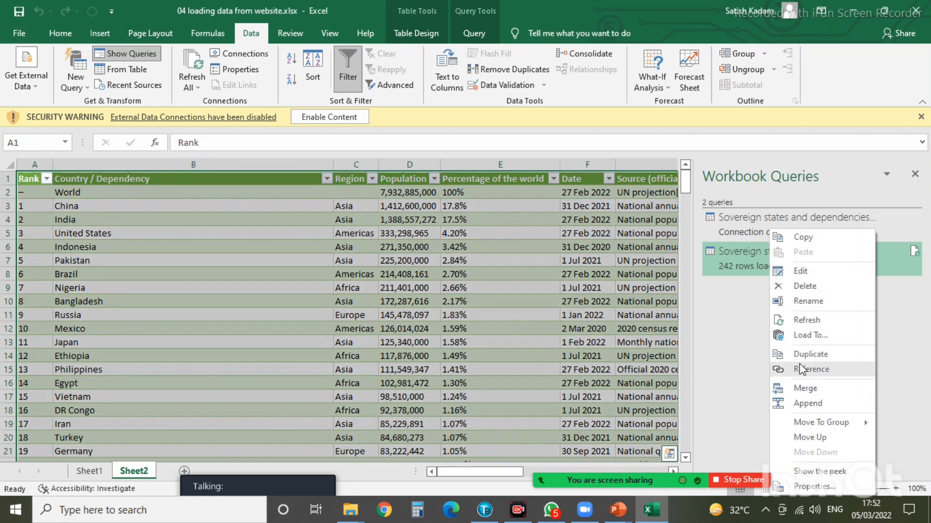
{"action": "left_click", "coordinate": [806, 285]}
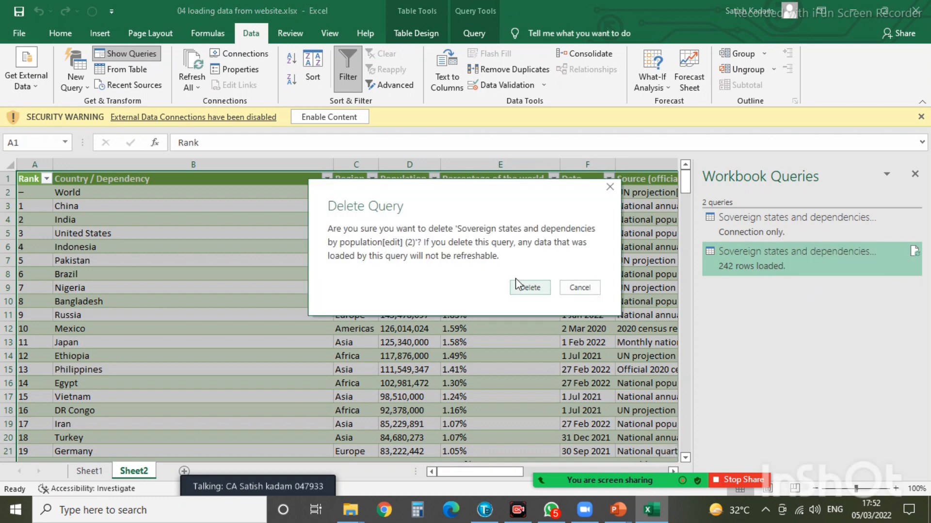
{"action": "left_click", "coordinate": [530, 289]}
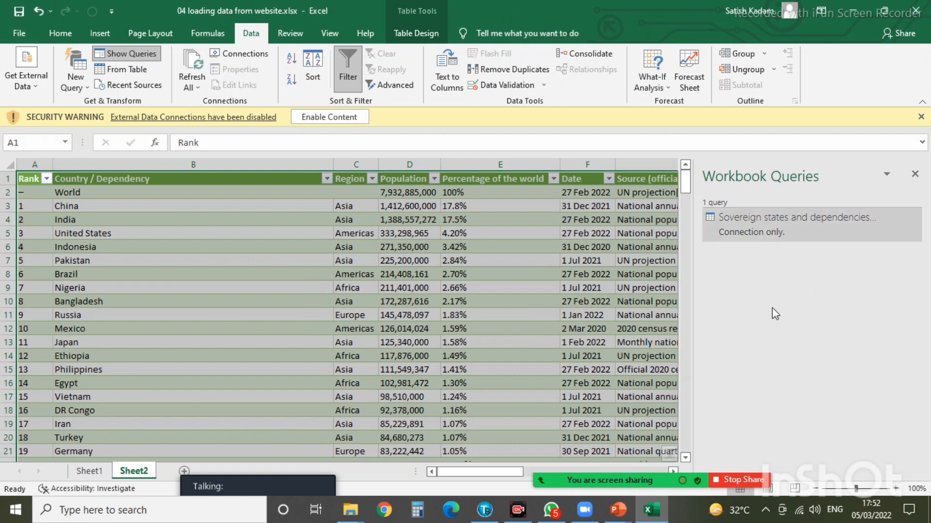
{"action": "right_click", "coordinate": [763, 216]}
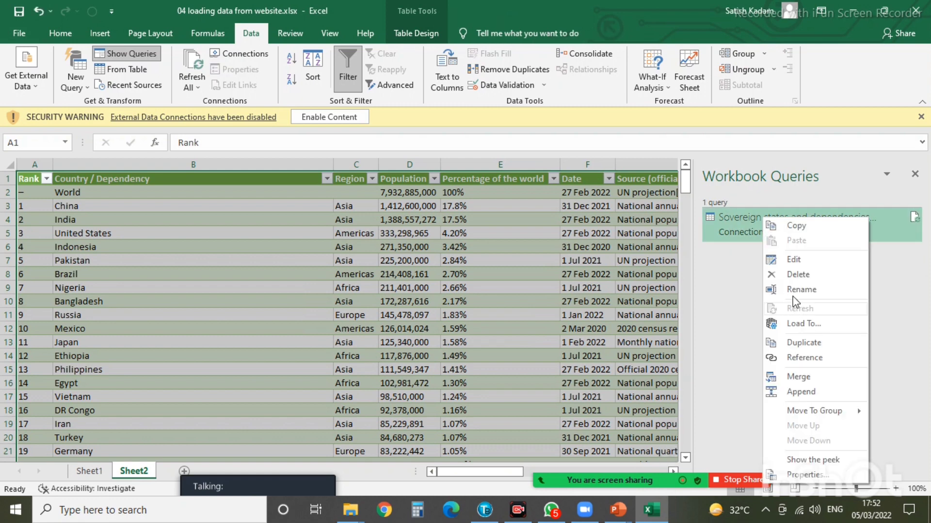
{"action": "left_click", "coordinate": [797, 275]}
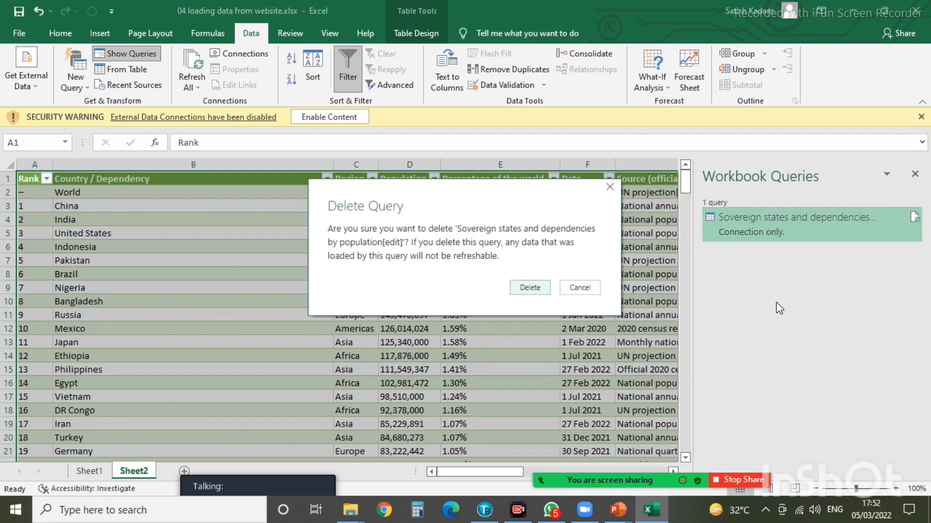
{"action": "left_click", "coordinate": [519, 288]}
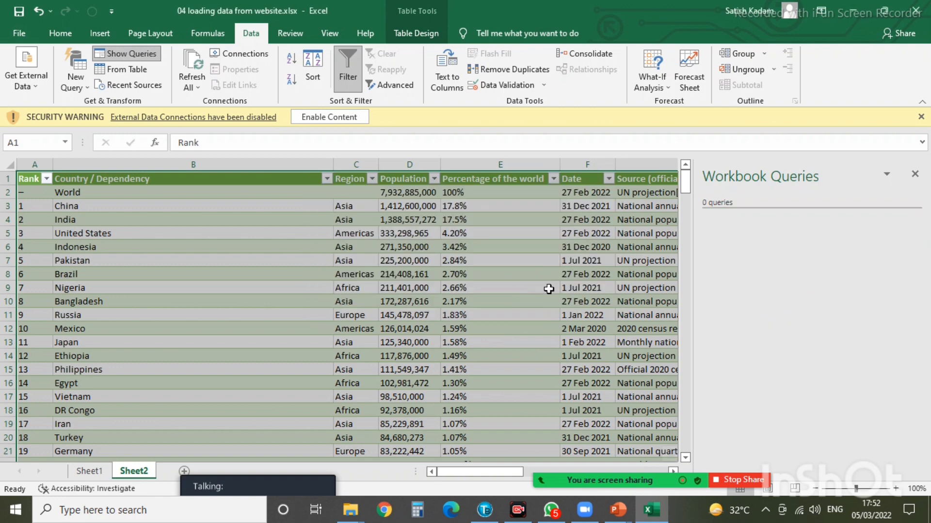
- Delete Sheet2 from the workbook
{"action": "right_click", "coordinate": [127, 476]}
{"action": "left_click", "coordinate": [171, 339]}
{"action": "left_click", "coordinate": [447, 289]}
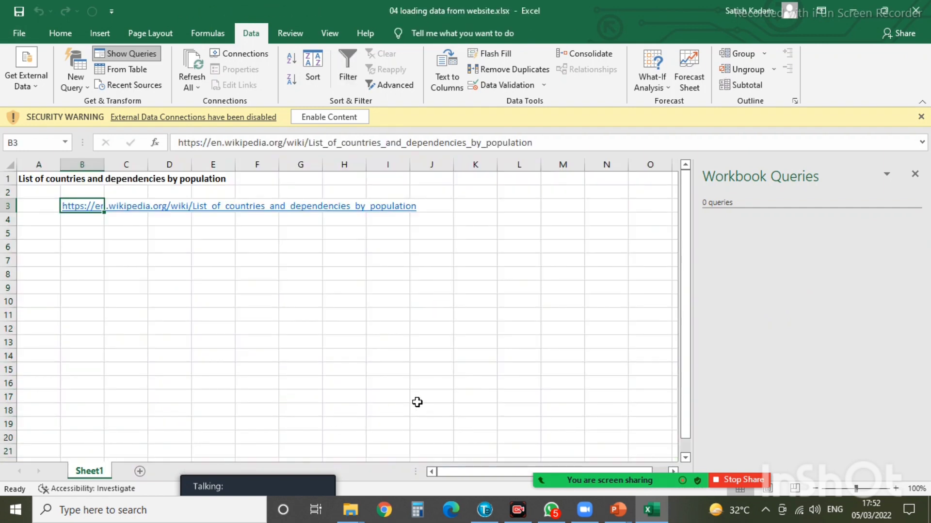
- Enable the workbook's external content and follow the Wikipedia link in B3
{"action": "left_click", "coordinate": [380, 343]}
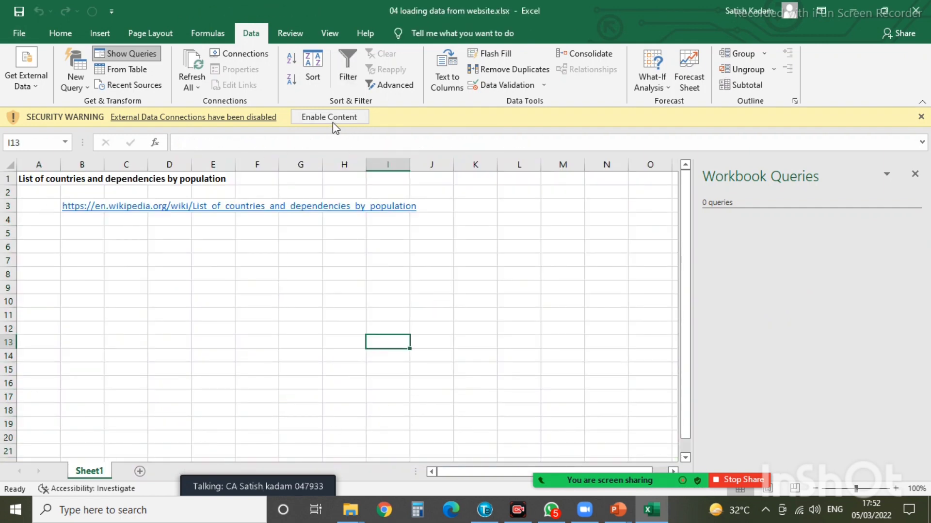
{"action": "left_click", "coordinate": [329, 117]}
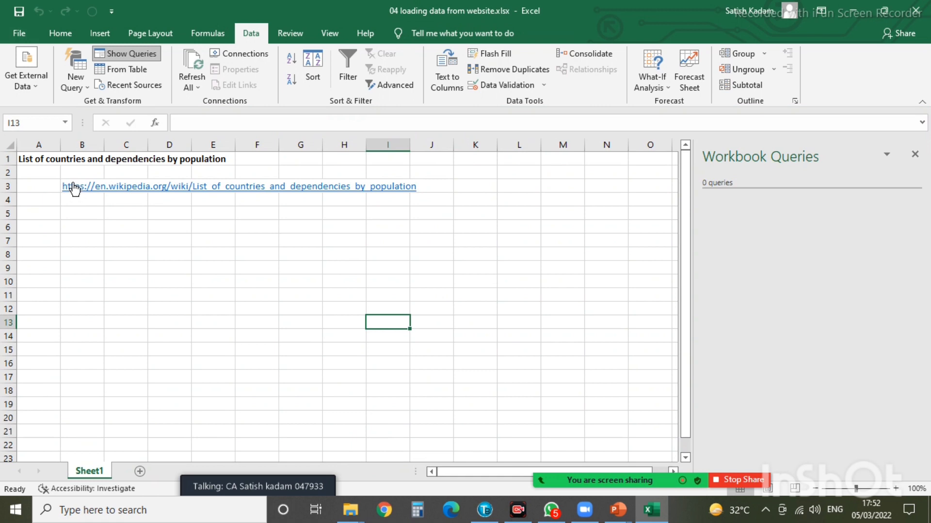
{"action": "left_click", "coordinate": [103, 188]}
{"action": "left_click", "coordinate": [105, 189]}
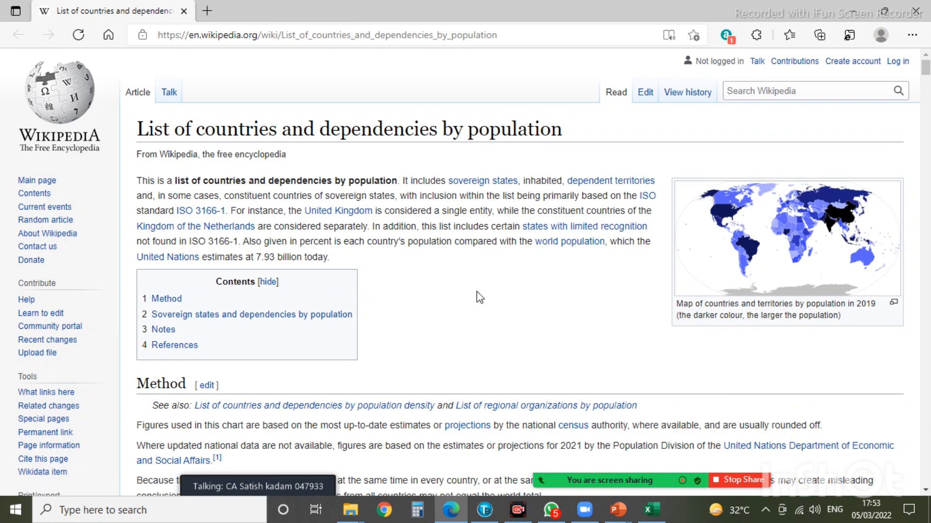
- Browse the Wikipedia population list, copy its page URL, and return to Excel
{"action": "scroll", "coordinate": [473, 281], "scroll_direction": "down", "scroll_amount": 10}
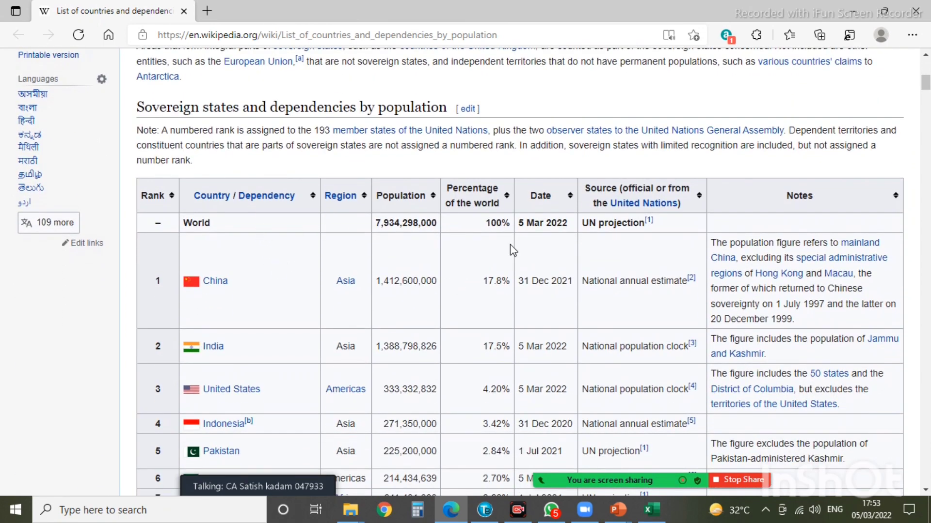
{"action": "scroll", "coordinate": [276, 320], "scroll_direction": "down", "scroll_amount": 3}
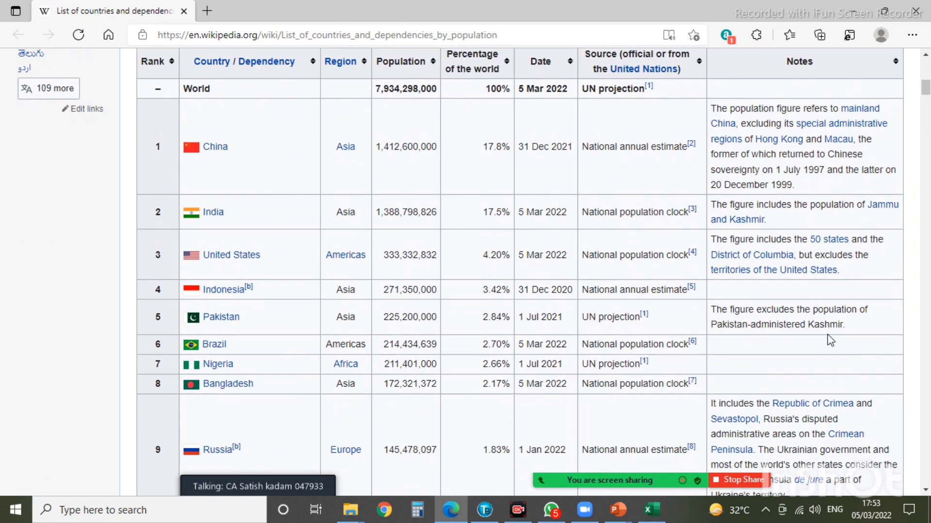
{"action": "scroll", "coordinate": [475, 430], "scroll_direction": "up", "scroll_amount": 7}
{"action": "scroll", "coordinate": [351, 423], "scroll_direction": "down", "scroll_amount": 4}
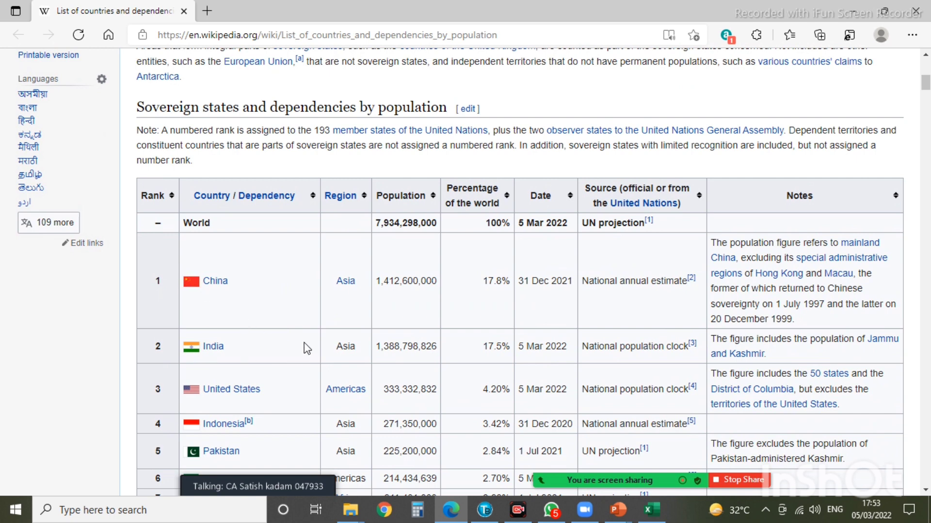
{"action": "scroll", "coordinate": [306, 347], "scroll_direction": "down", "scroll_amount": 3}
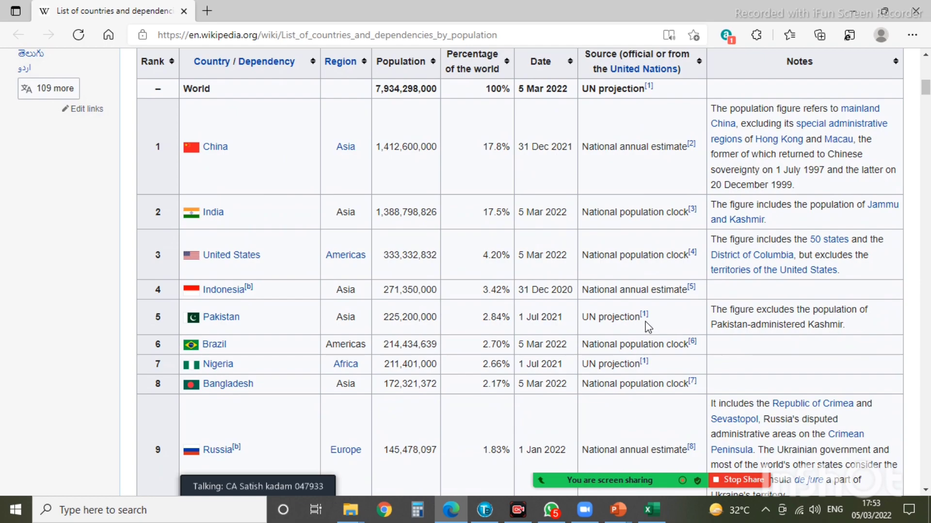
{"action": "scroll", "coordinate": [614, 317], "scroll_direction": "down", "scroll_amount": 15}
{"action": "scroll", "coordinate": [615, 317], "scroll_direction": "down", "scroll_amount": 20}
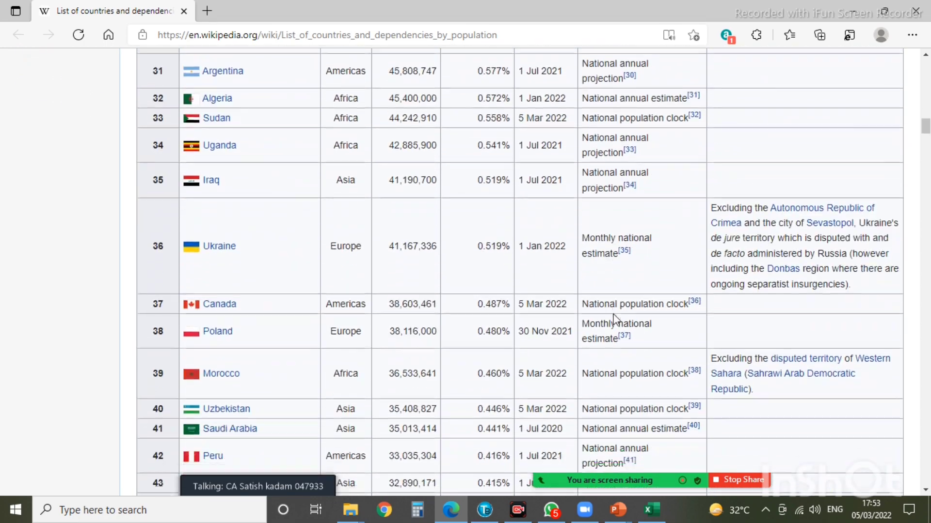
{"action": "scroll", "coordinate": [614, 317], "scroll_direction": "down", "scroll_amount": 20}
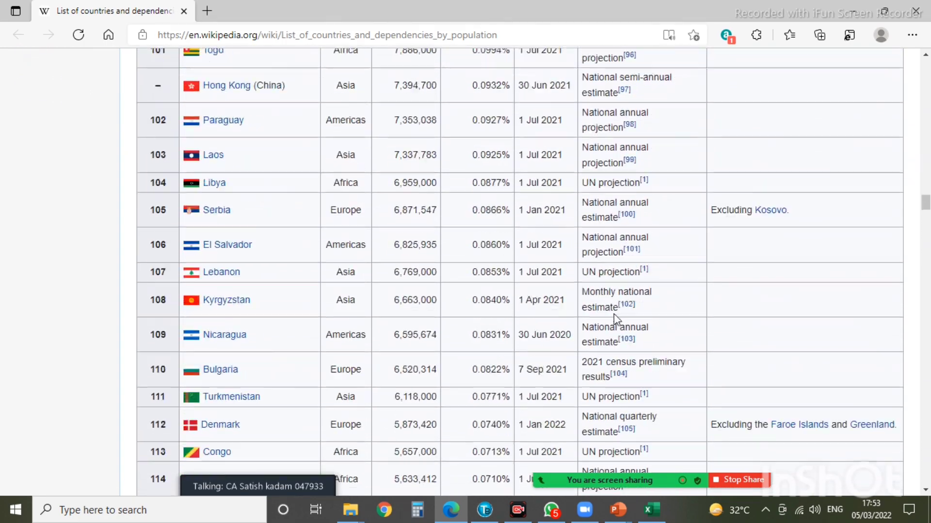
{"action": "scroll", "coordinate": [614, 312], "scroll_direction": "up", "scroll_amount": 1}
{"action": "scroll", "coordinate": [614, 313], "scroll_direction": "up", "scroll_amount": 20}
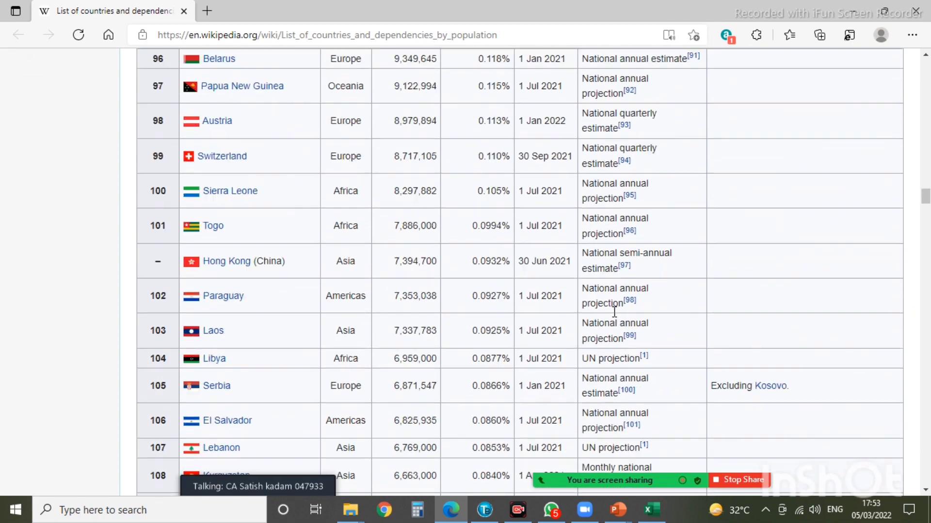
{"action": "scroll", "coordinate": [610, 299], "scroll_direction": "up", "scroll_amount": 15}
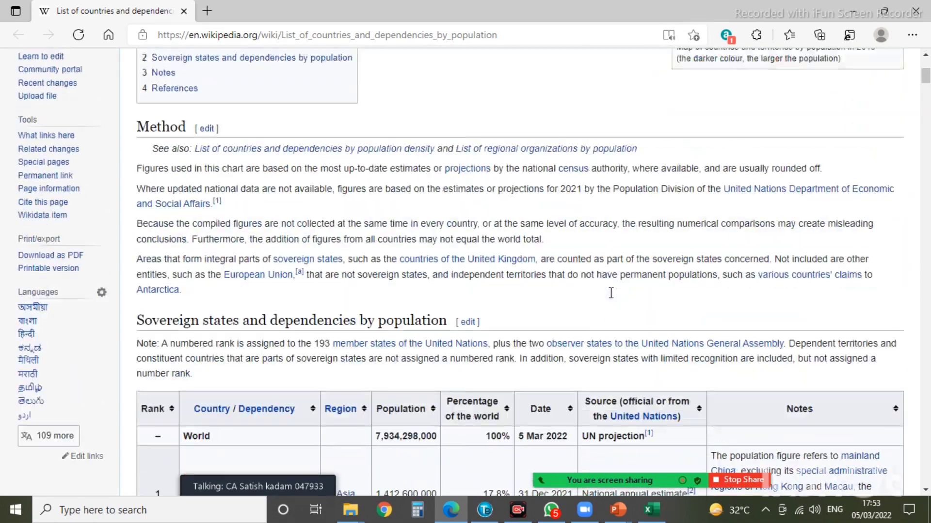
{"action": "left_click", "coordinate": [514, 34]}
{"action": "key", "text": "ctrl+c"}
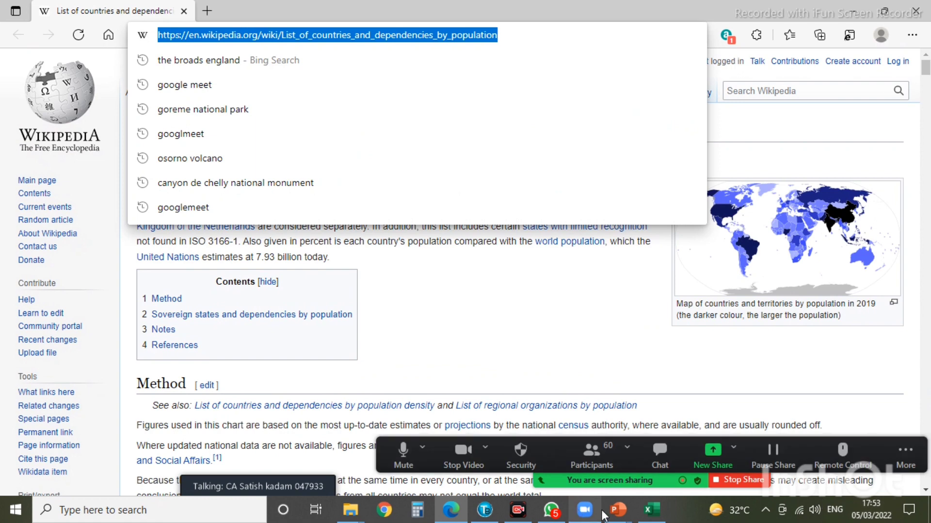
{"action": "left_click", "coordinate": [651, 510]}
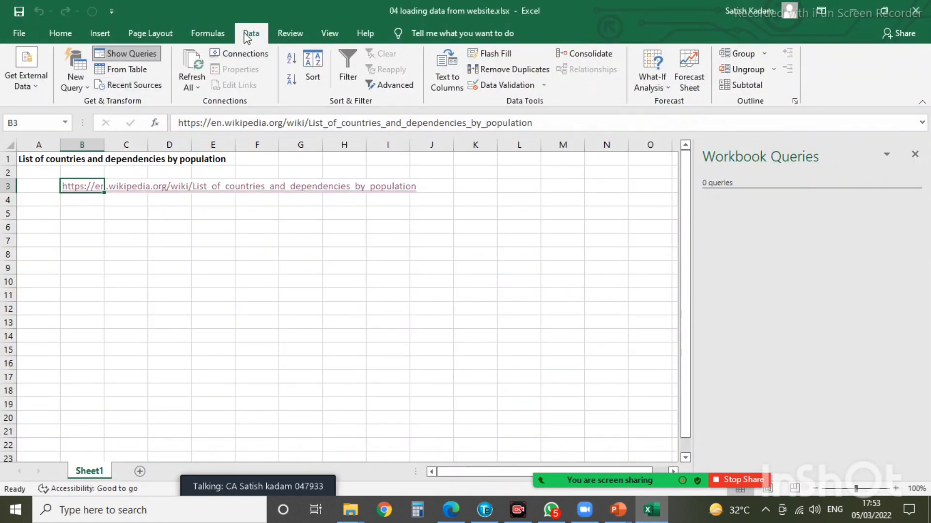
- Create a From Web query using the pasted Wikipedia population list URL
{"action": "left_click", "coordinate": [91, 86]}
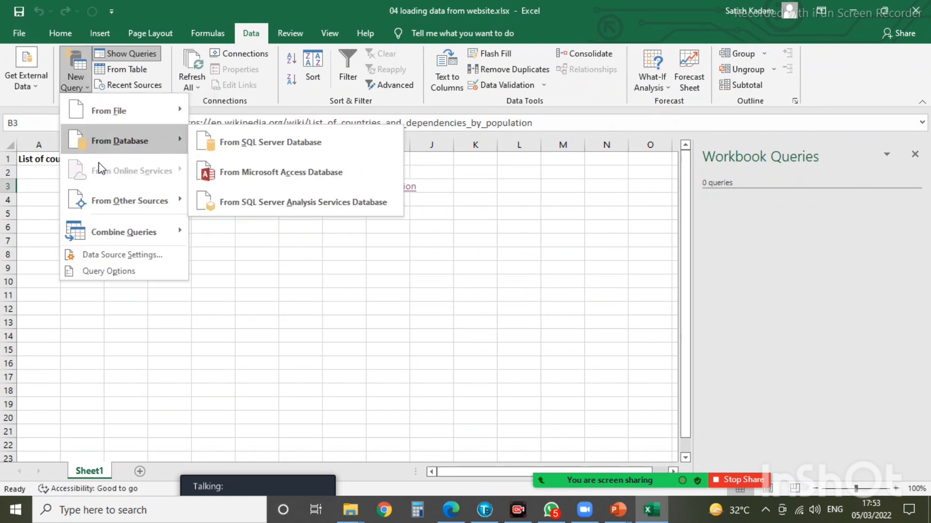
{"action": "mouse_move", "coordinate": [122, 198]}
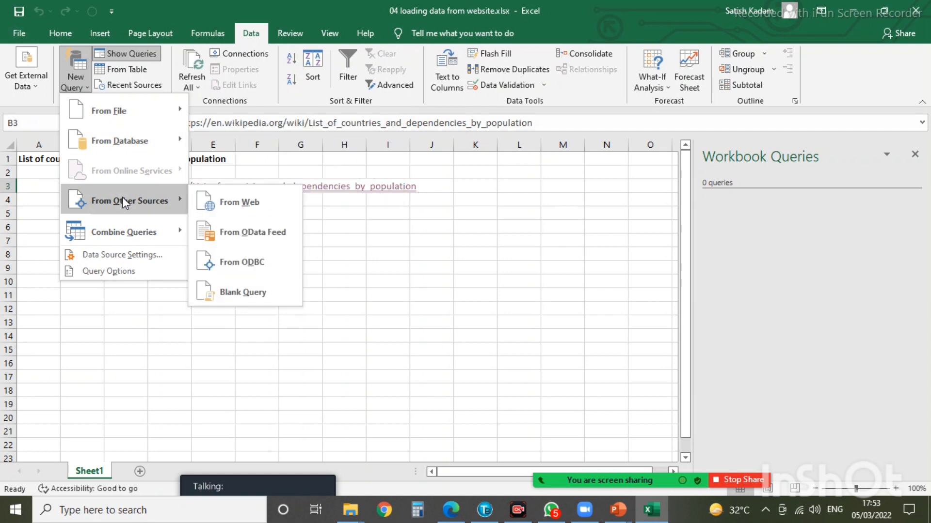
{"action": "left_click", "coordinate": [205, 200]}
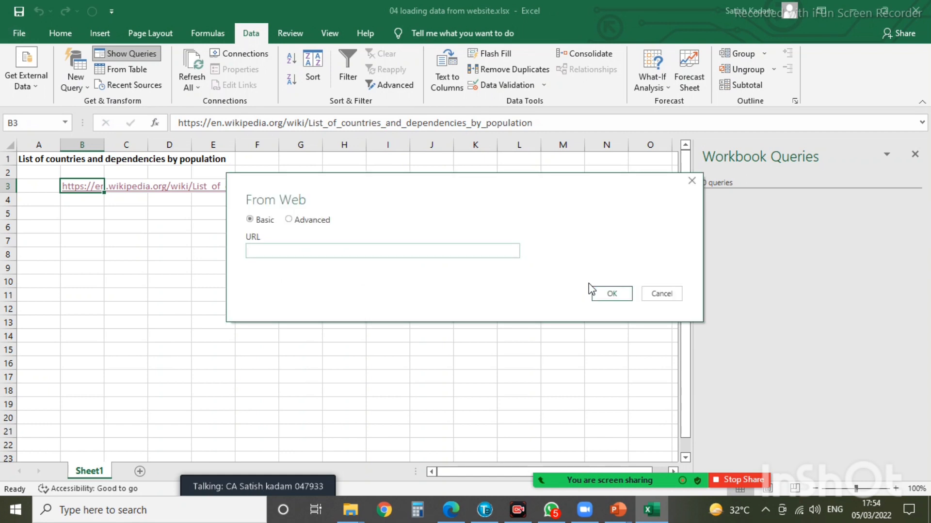
{"action": "key", "text": "ctrl+v"}
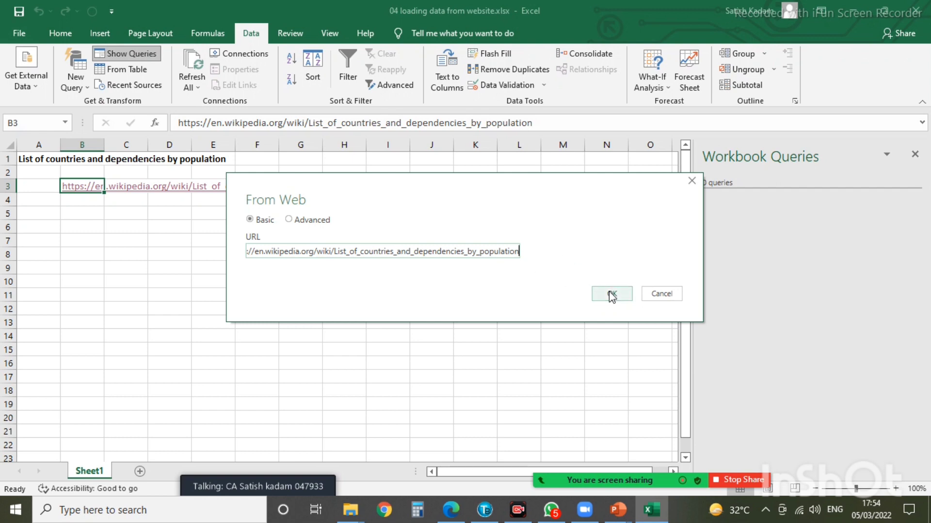
{"action": "left_click", "coordinate": [610, 292]}
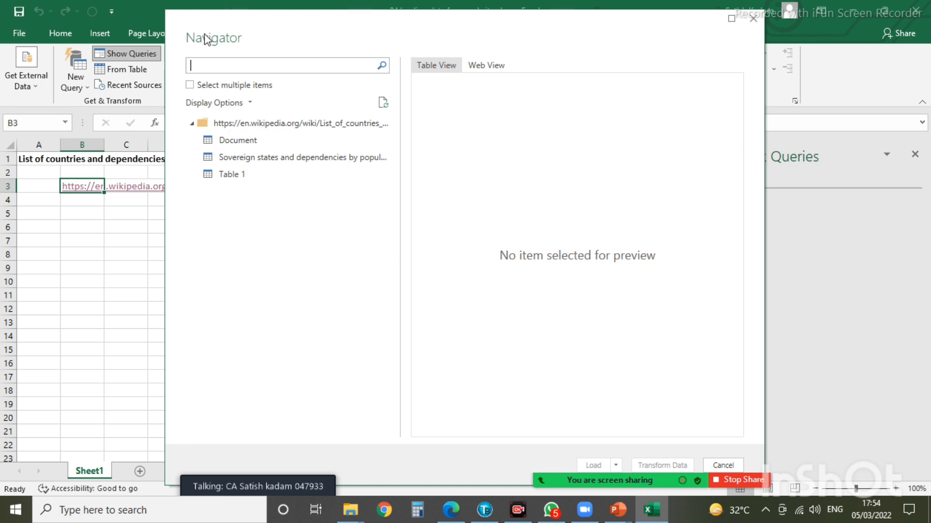
- Preview Document, Sovereign states and Table 1, then transform the Sovereign states and dependencies table
{"action": "left_click", "coordinate": [235, 142]}
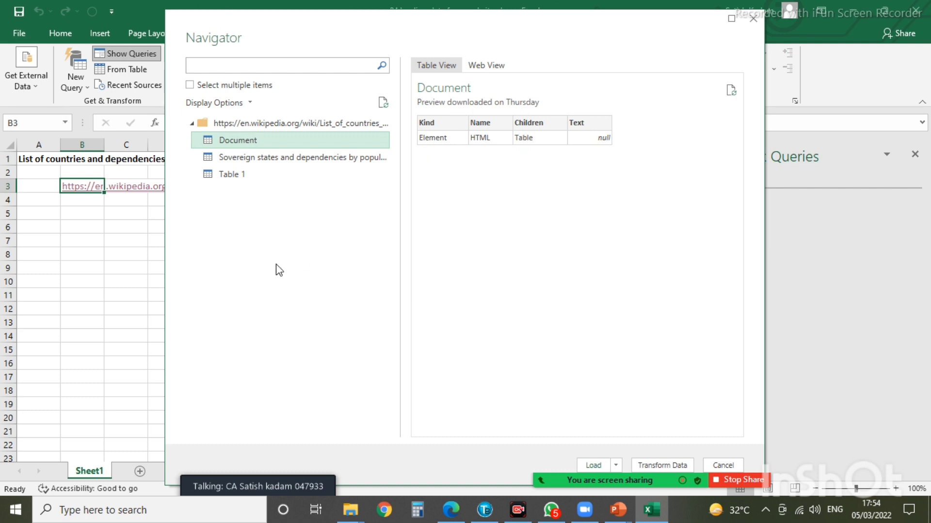
{"action": "left_click", "coordinate": [262, 159]}
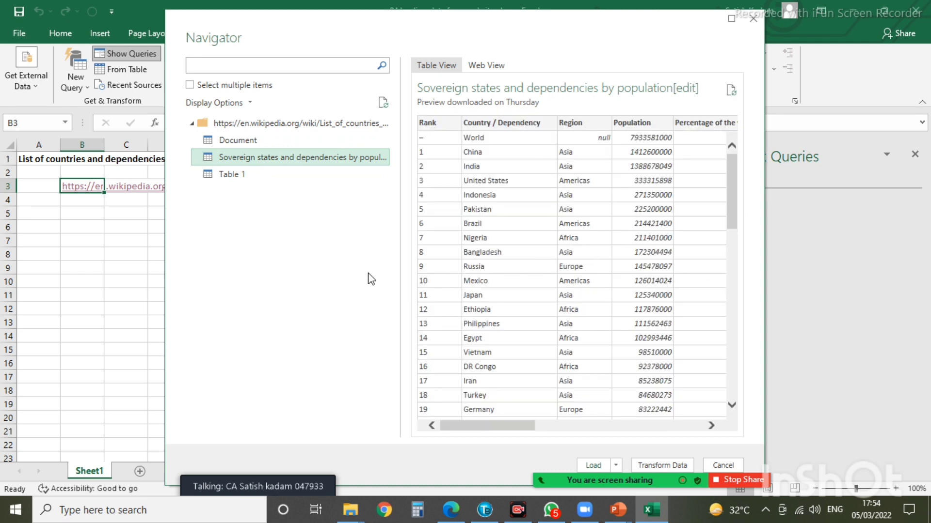
{"action": "left_click", "coordinate": [226, 181]}
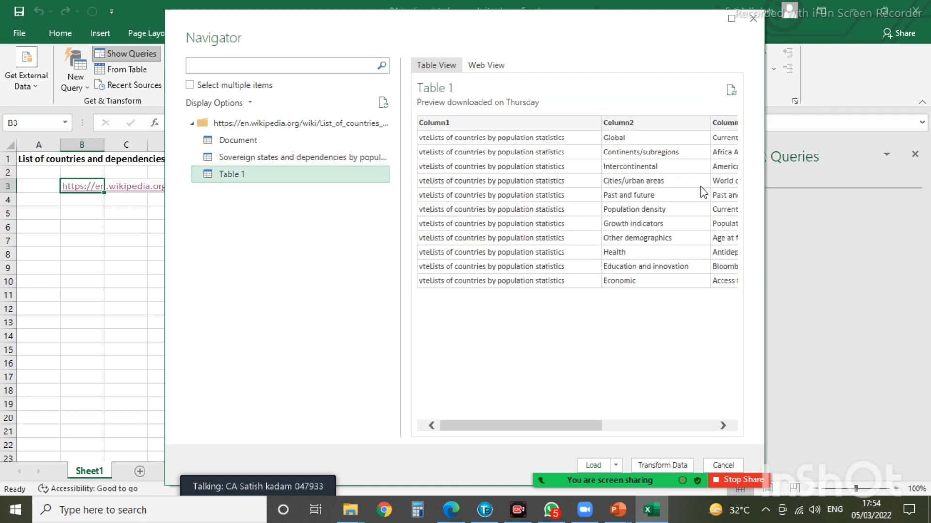
{"action": "left_click", "coordinate": [262, 158]}
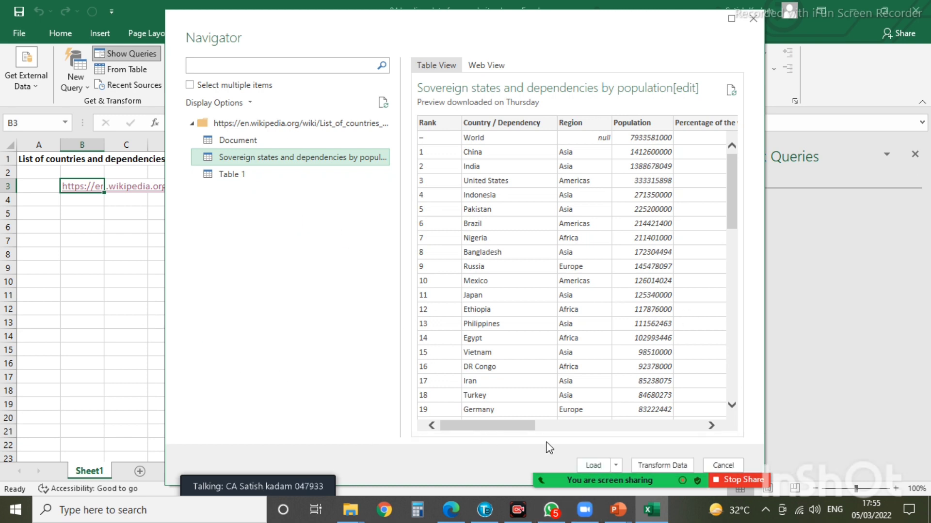
{"action": "left_click", "coordinate": [663, 465]}
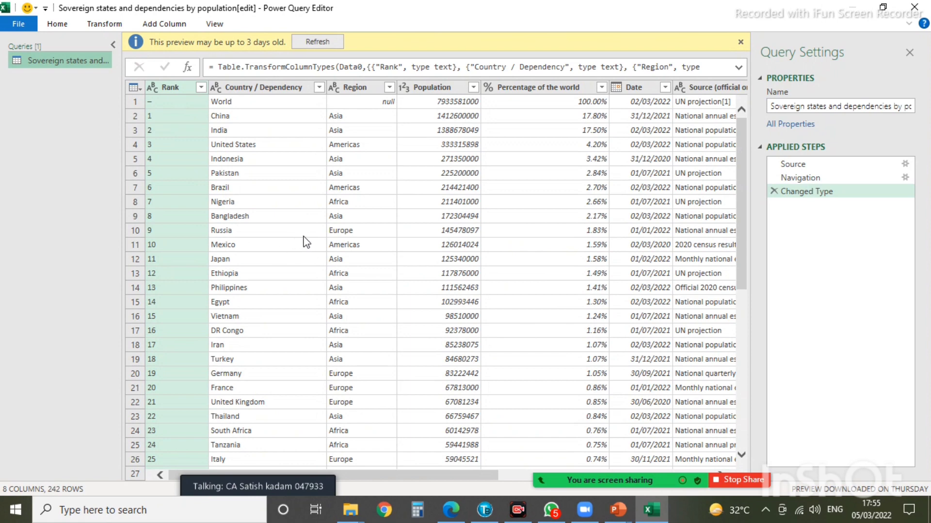
- Remove the Rank column from the population query
{"action": "right_click", "coordinate": [173, 85]}
{"action": "left_click", "coordinate": [211, 112]}
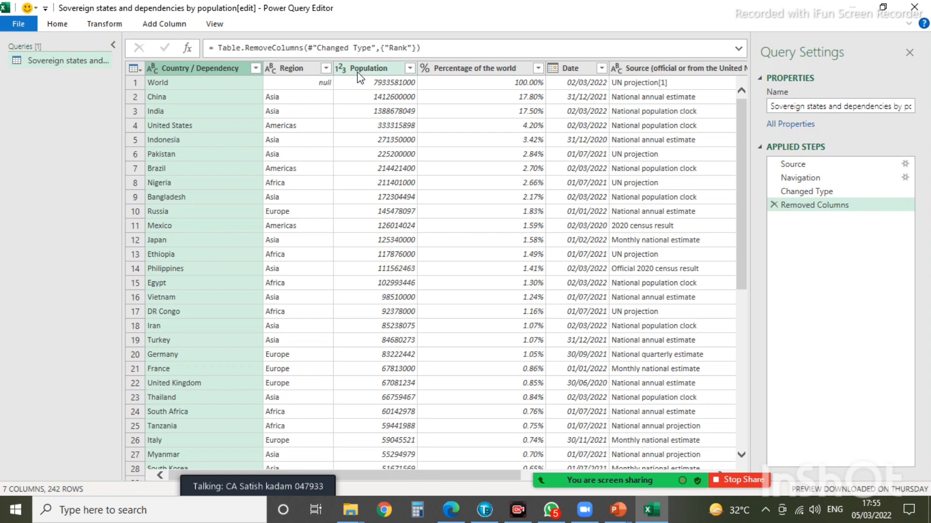
{"action": "left_click", "coordinate": [467, 67]}
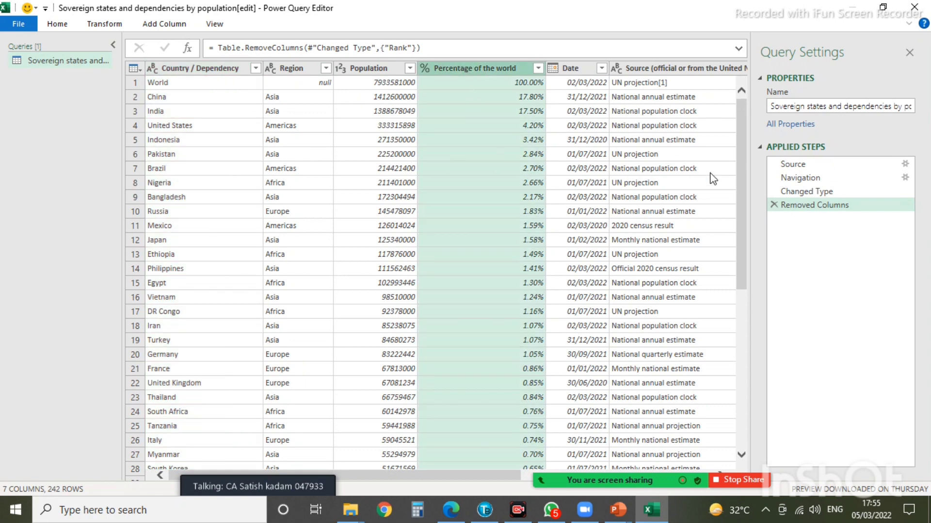
{"action": "key", "text": "Right"}
{"action": "key", "text": "Right"}
{"action": "key", "text": "Right"}
{"action": "key", "text": "Left"}
{"action": "key", "text": "Left"}
{"action": "key", "text": "Left"}
{"action": "key", "text": "Left"}
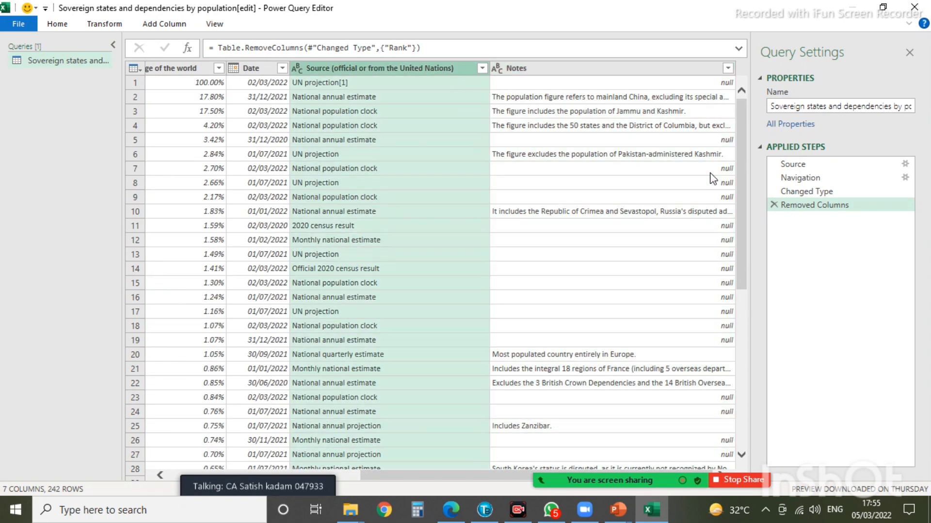
{"action": "key", "text": "Left"}
{"action": "key", "text": "Left"}
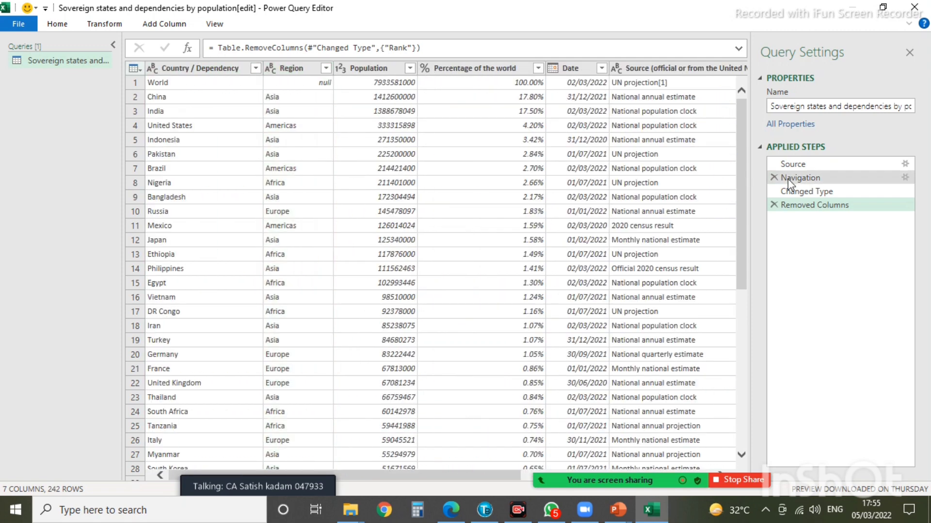
- Keep only the Country / Dependency, Region and Population columns
{"action": "left_click", "coordinate": [169, 71]}
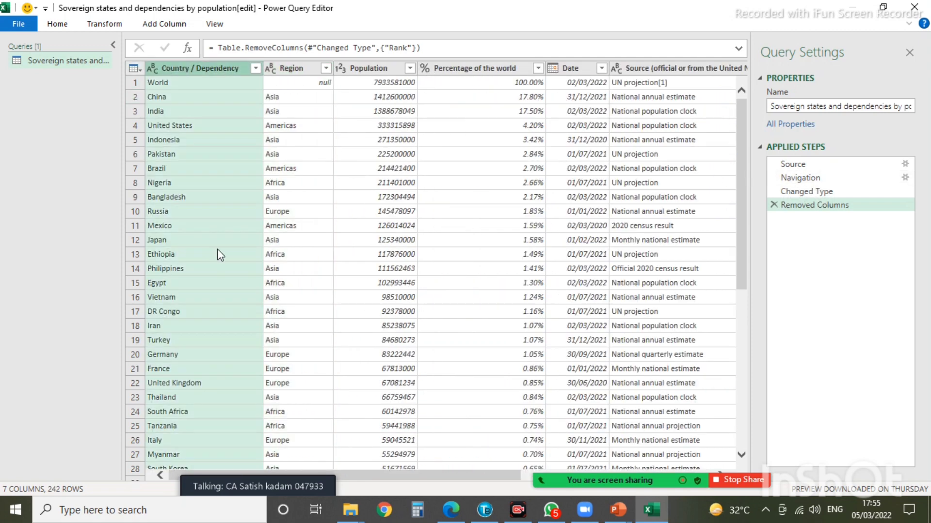
{"action": "left_click", "coordinate": [286, 68], "text": "shift"}
{"action": "left_click", "coordinate": [396, 70], "text": "shift"}
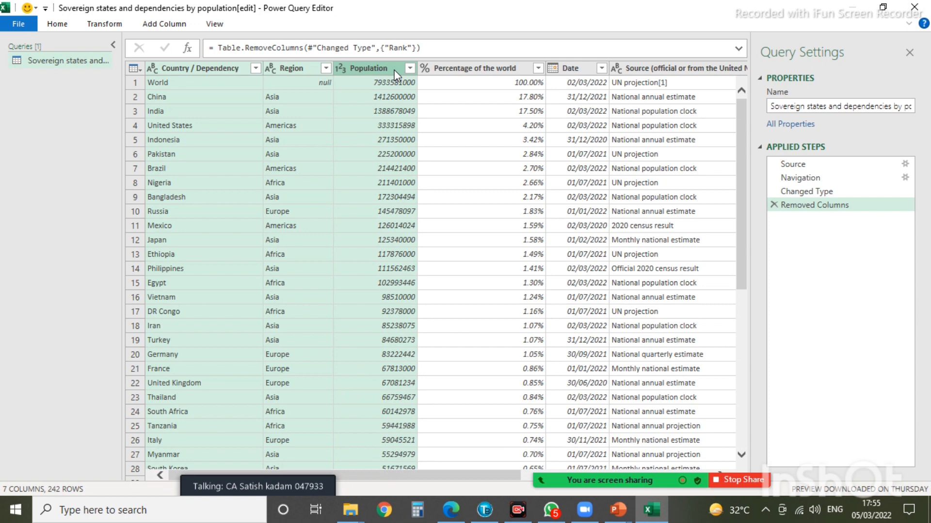
{"action": "right_click", "coordinate": [394, 71]}
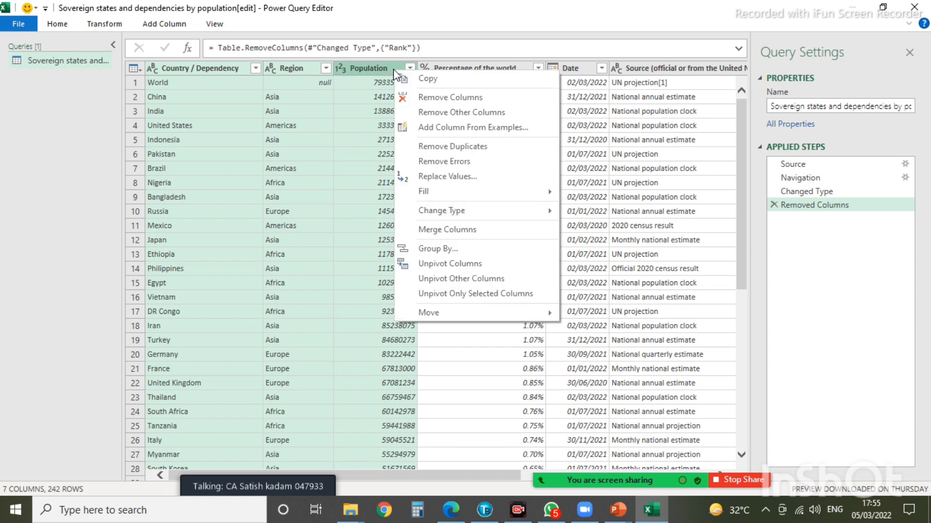
{"action": "left_click", "coordinate": [432, 114]}
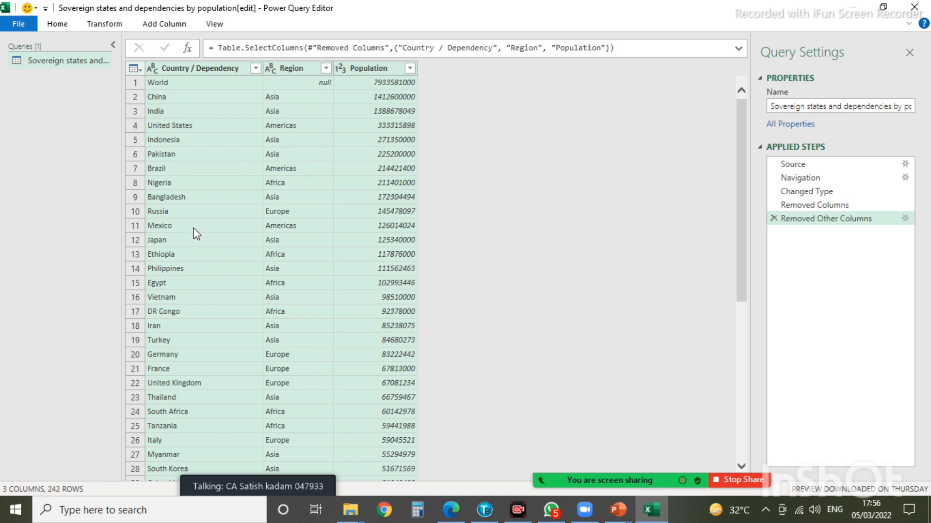
{"action": "left_click", "coordinate": [19, 24]}
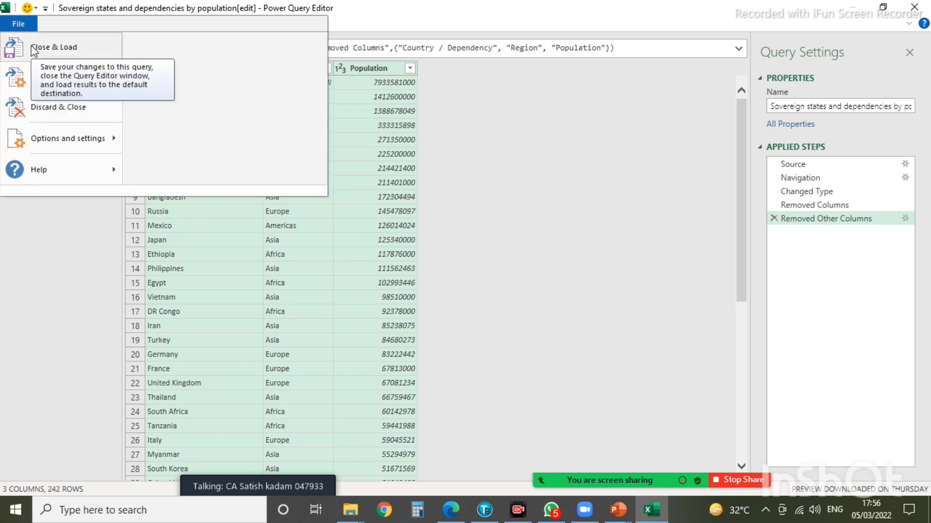
- Close & Load the query as a table into the existing Sheet1 at cell A6
{"action": "left_click", "coordinate": [31, 78]}
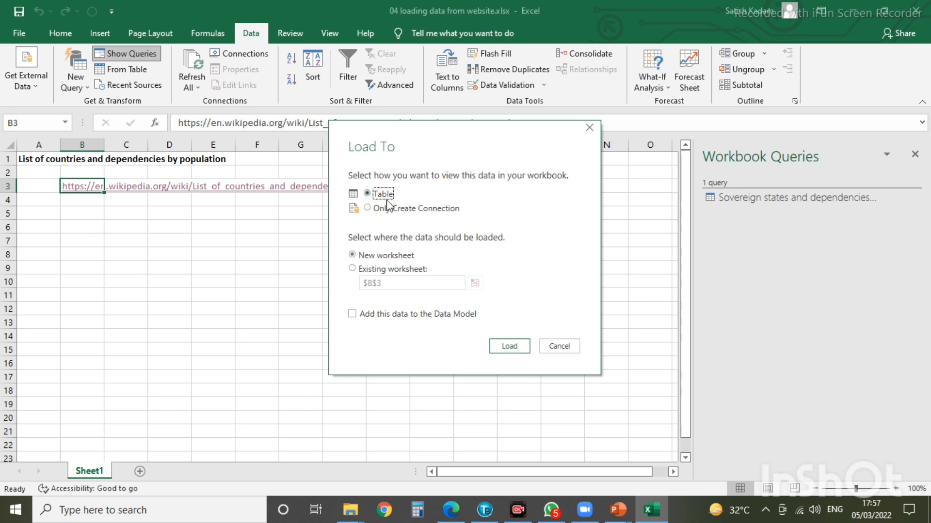
{"action": "left_click", "coordinate": [352, 269]}
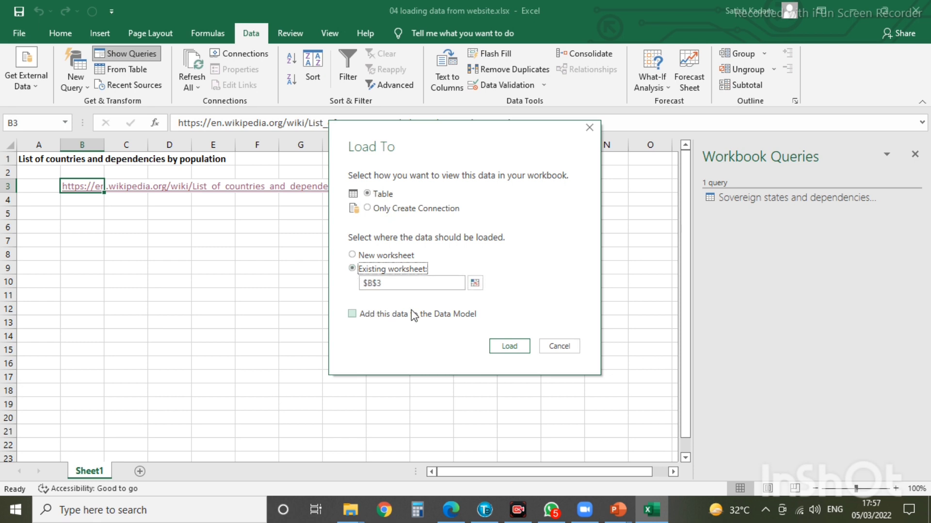
{"action": "left_click", "coordinate": [475, 283]}
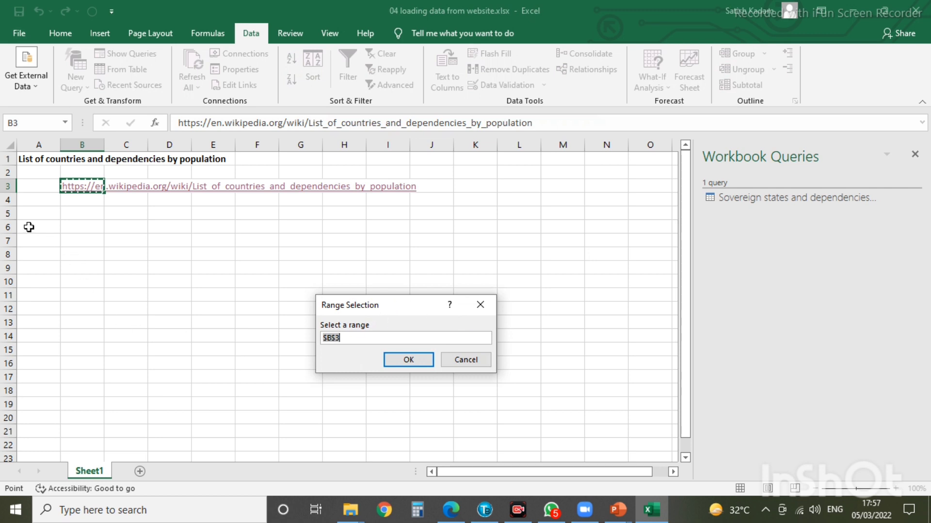
{"action": "left_click", "coordinate": [29, 228]}
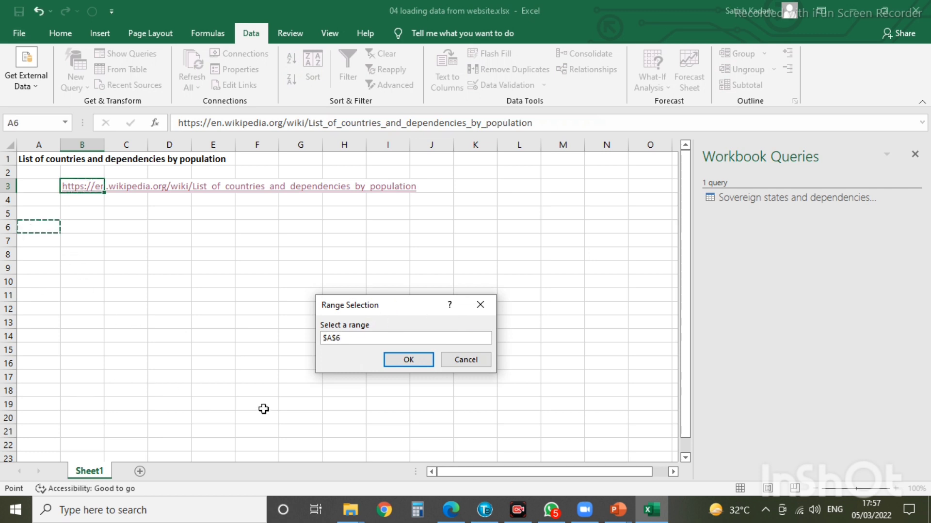
{"action": "left_click", "coordinate": [410, 360]}
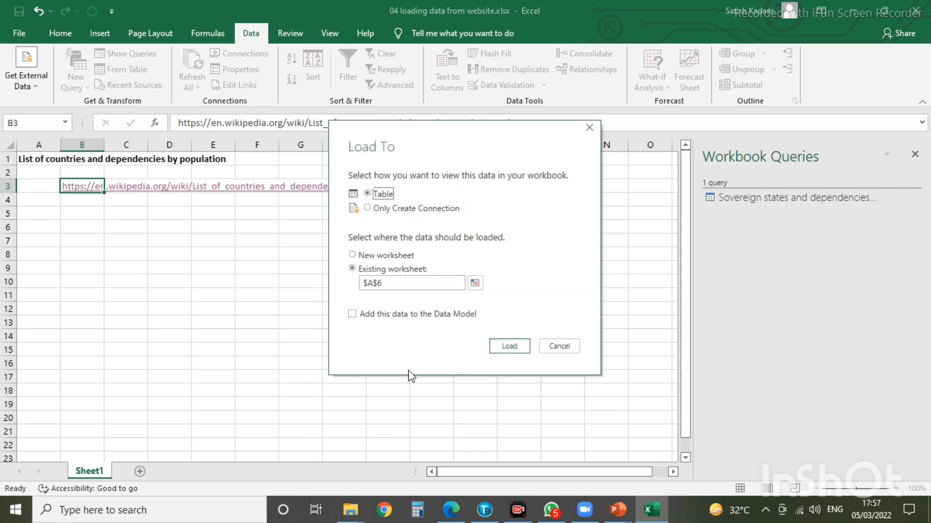
{"action": "left_click", "coordinate": [516, 348]}
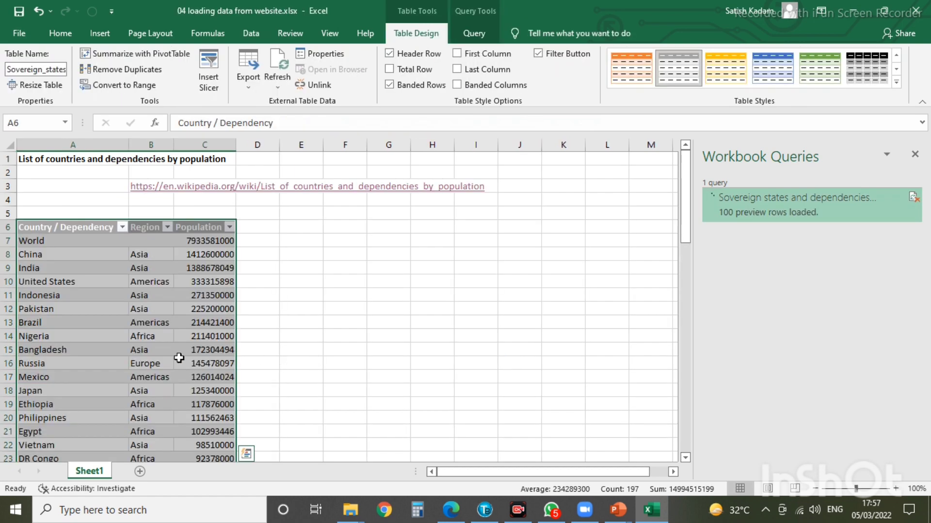
{"action": "scroll", "coordinate": [162, 351], "scroll_direction": "down", "scroll_amount": 12}
{"action": "scroll", "coordinate": [162, 350], "scroll_direction": "down", "scroll_amount": 8}
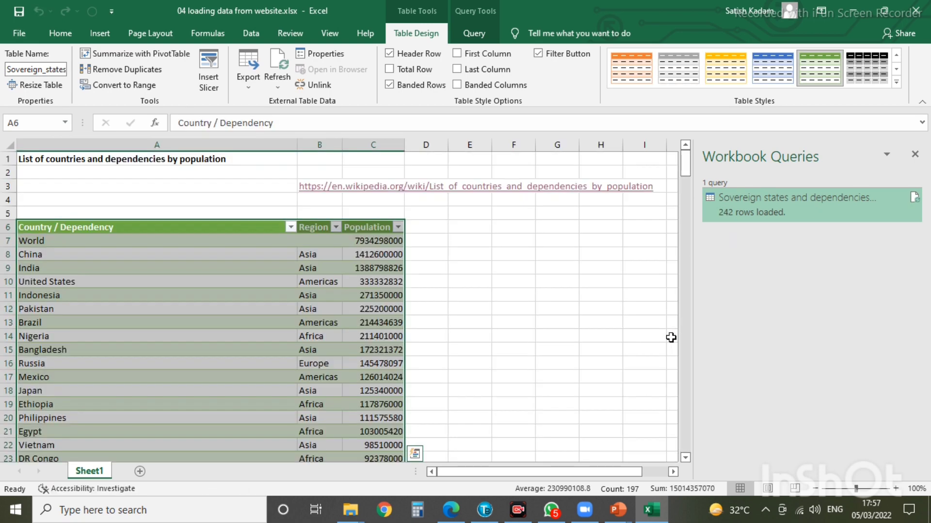
{"action": "key", "text": "Down"}
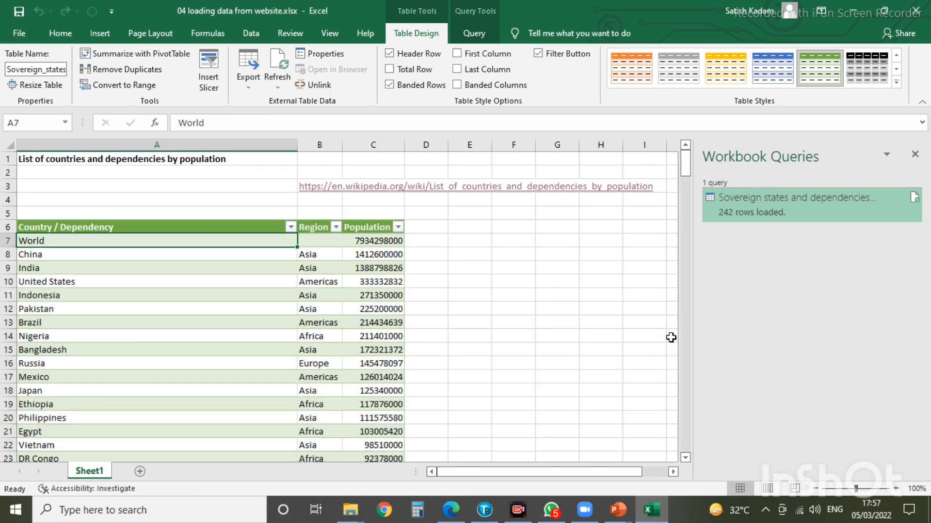
{"action": "key", "text": "Down"}
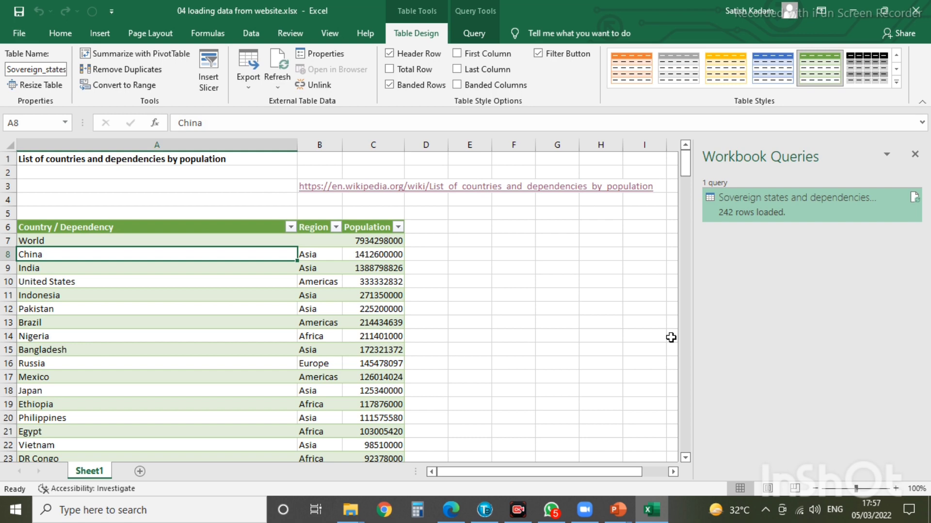
{"action": "key", "text": "ctrl+shift+Down"}
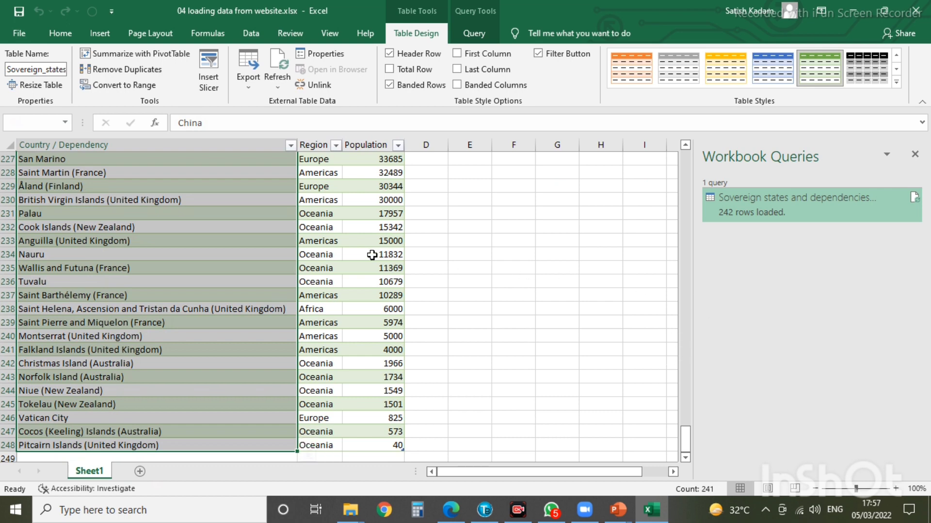
{"action": "scroll", "coordinate": [371, 261], "scroll_direction": "up", "scroll_amount": 20}
{"action": "scroll", "coordinate": [371, 261], "scroll_direction": "up", "scroll_amount": 20}
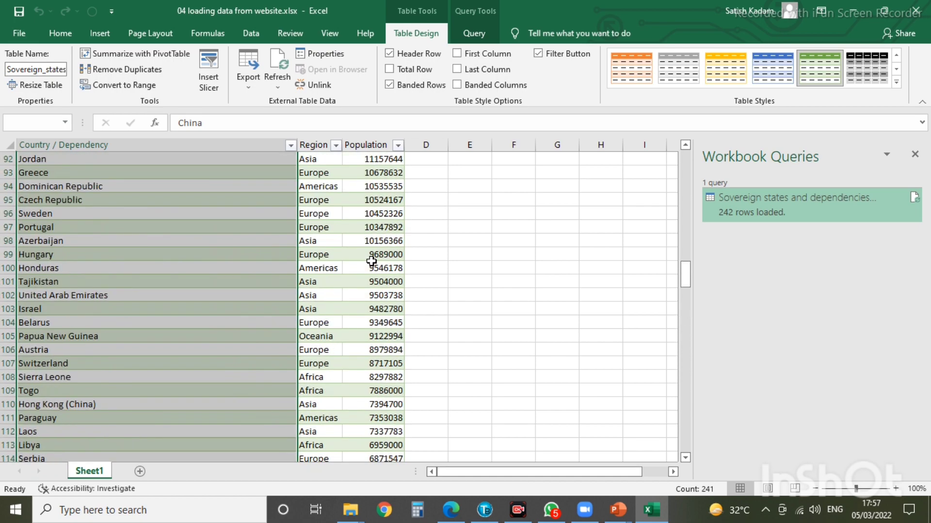
{"action": "scroll", "coordinate": [371, 262], "scroll_direction": "up", "scroll_amount": 7}
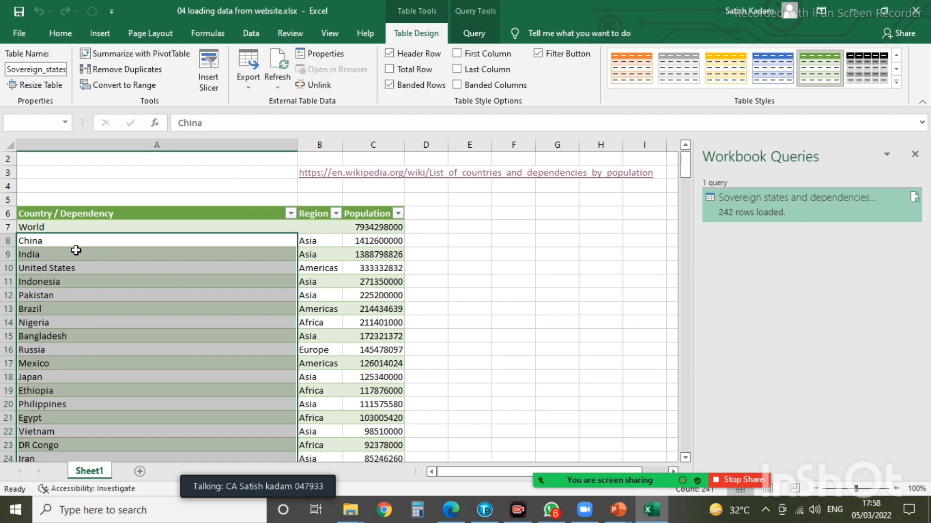
{"action": "left_click", "coordinate": [374, 226]}
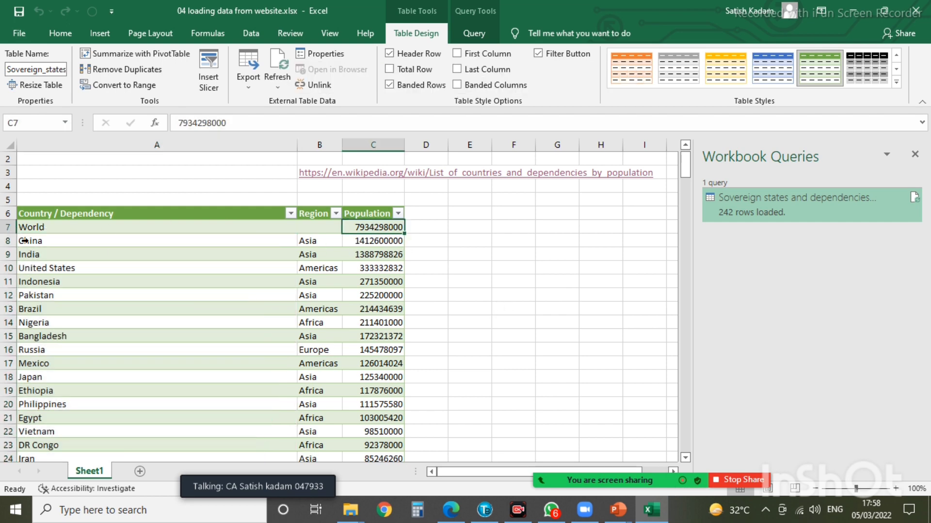
{"action": "left_click", "coordinate": [381, 243]}
{"action": "left_click", "coordinate": [378, 255]}
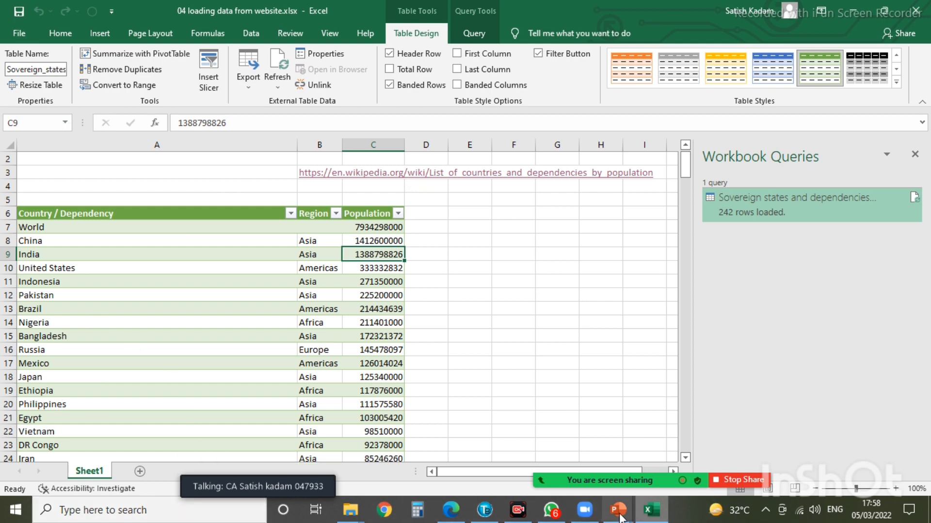
- Close the population workbook without saving, then close the Wikipedia page in Edge
{"action": "left_click", "coordinate": [21, 32]}
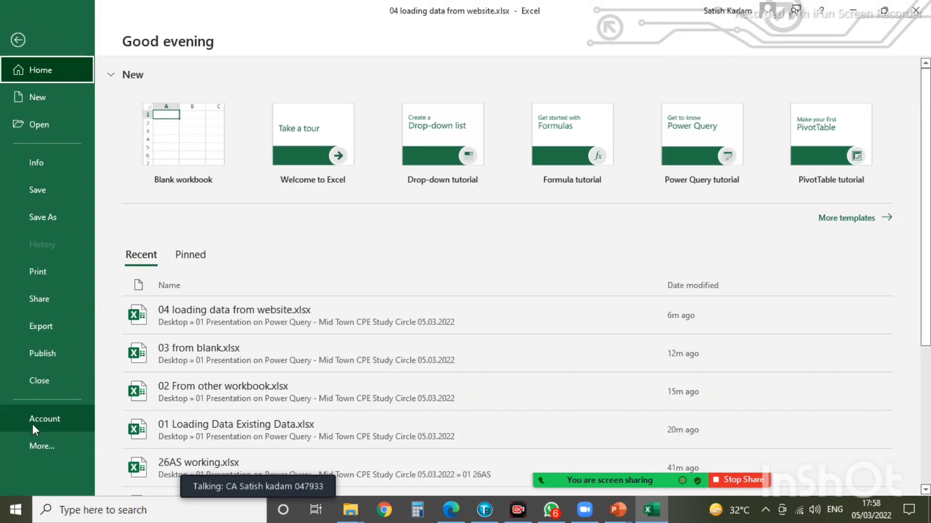
{"action": "left_click", "coordinate": [654, 332]}
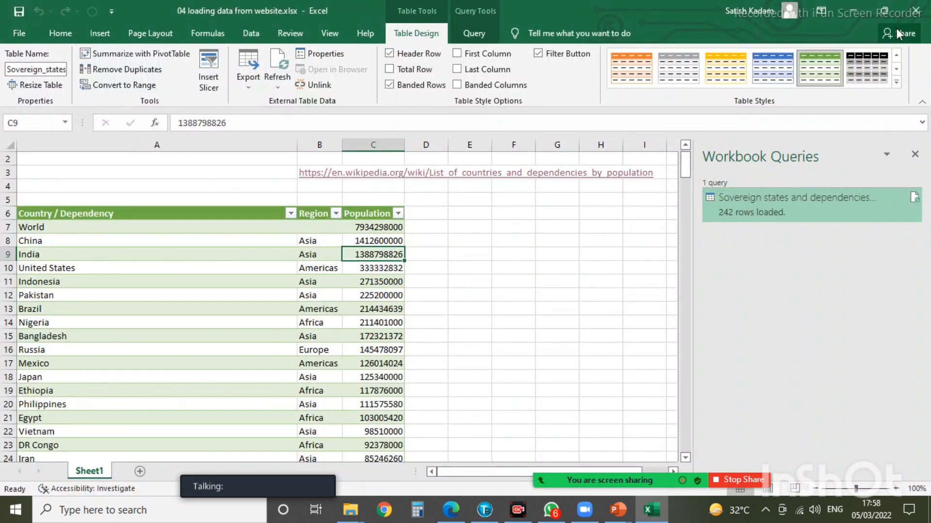
{"action": "left_click", "coordinate": [915, 11]}
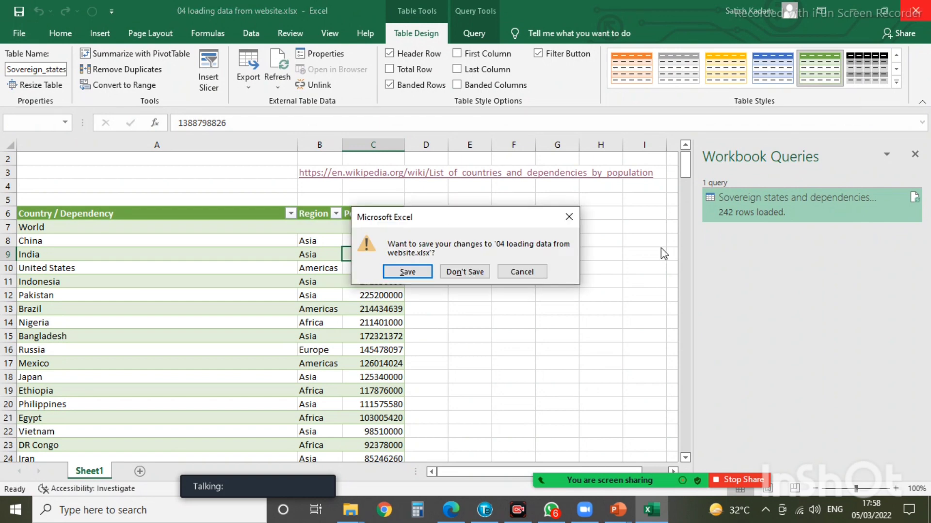
{"action": "left_click", "coordinate": [472, 277]}
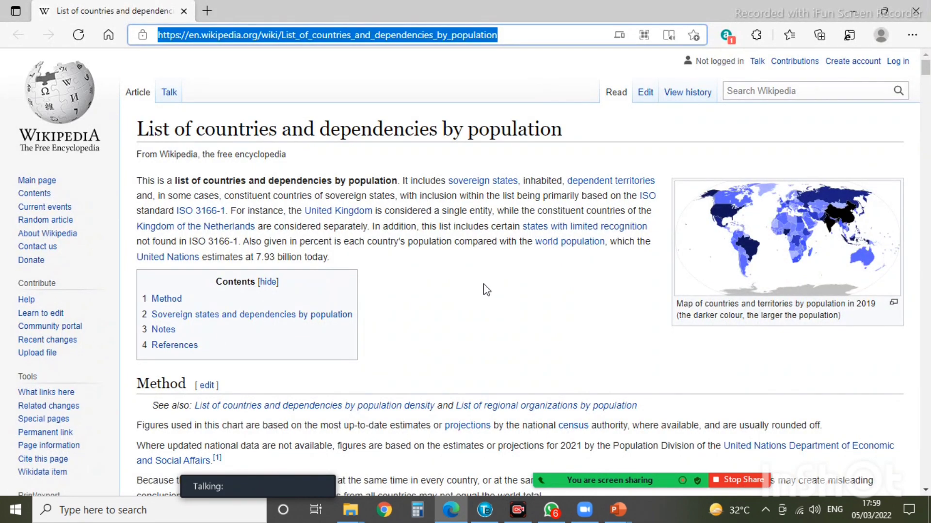
{"action": "left_click", "coordinate": [185, 10]}
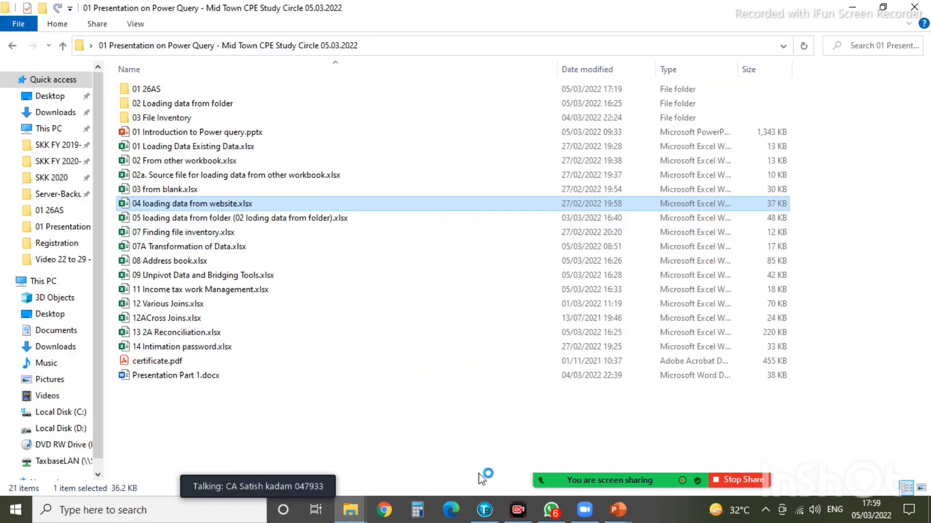
{"action": "left_click", "coordinate": [617, 509]}
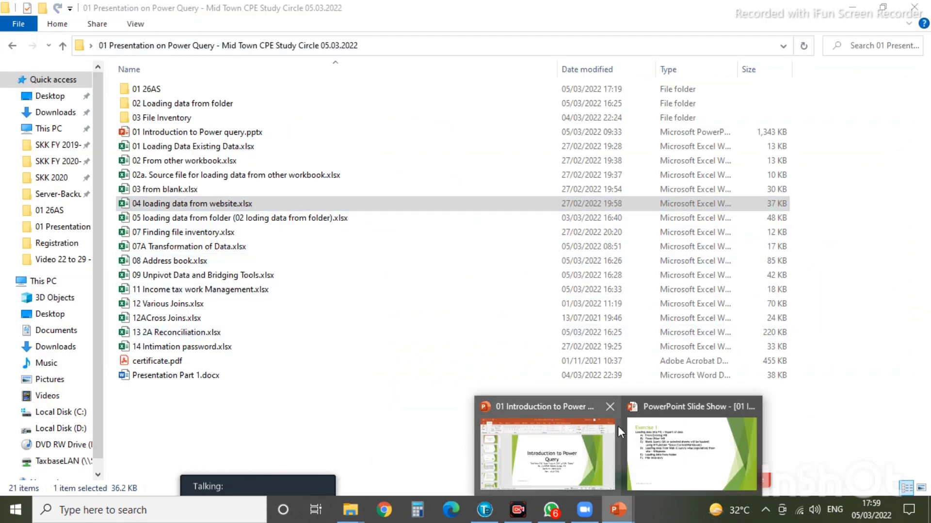
- Advance the slide show to Transformation of data, end it, and minimize PowerPoint
{"action": "left_click", "coordinate": [626, 434]}
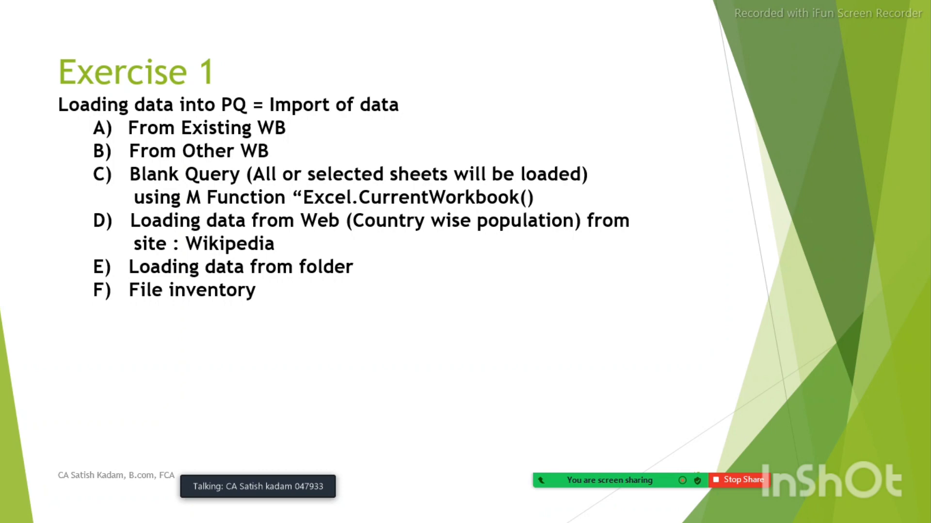
{"action": "left_click", "coordinate": [539, 240]}
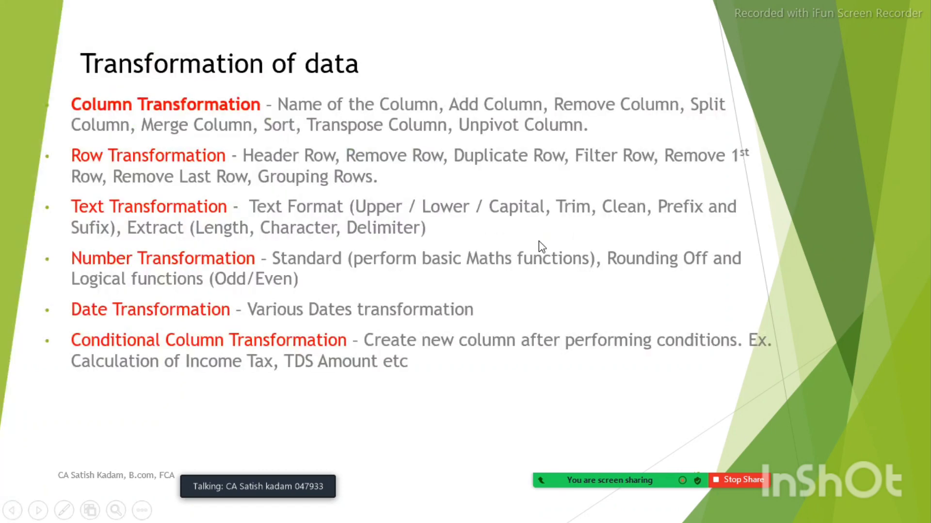
{"action": "key", "text": "Escape"}
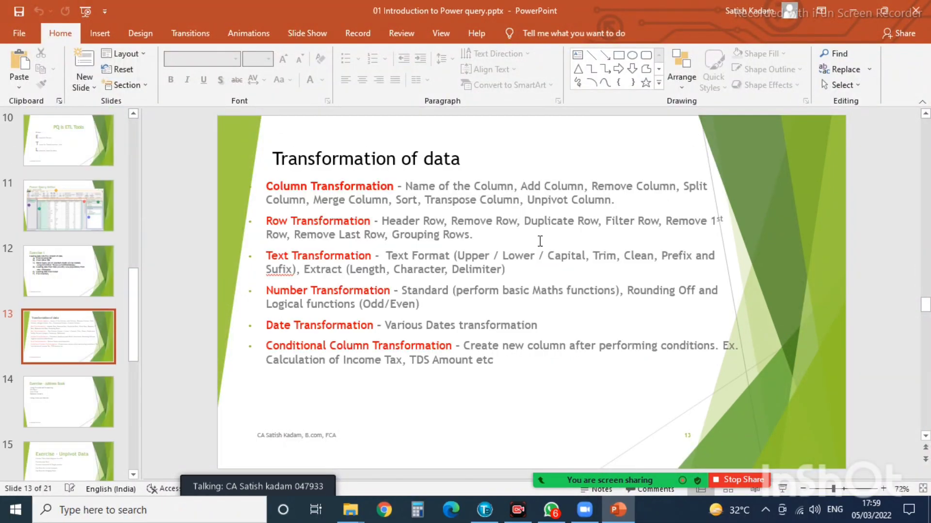
{"action": "left_click", "coordinate": [853, 11]}
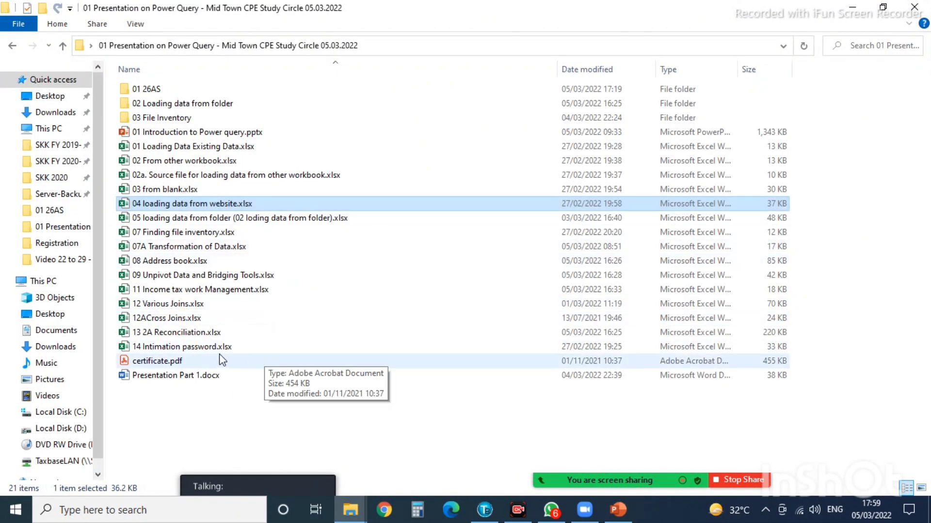
- Open the 05 loading data from folder workbook, go to Sheet1 and enable its external content
{"action": "left_click", "coordinate": [167, 220]}
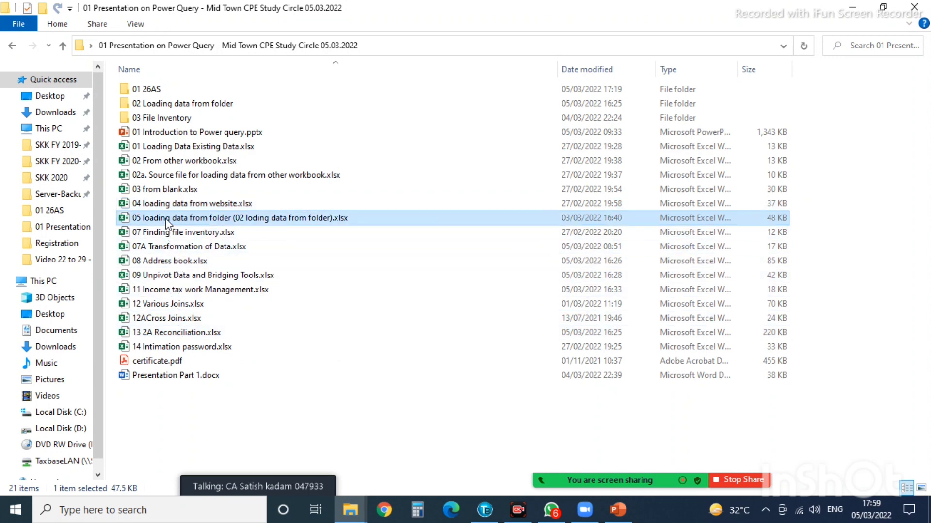
{"action": "double_click", "coordinate": [165, 219]}
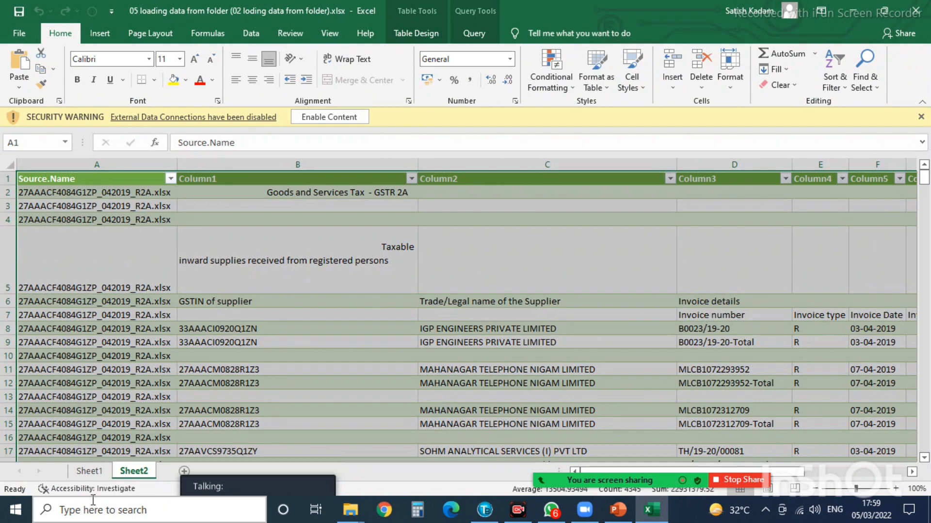
{"action": "left_click", "coordinate": [89, 470]}
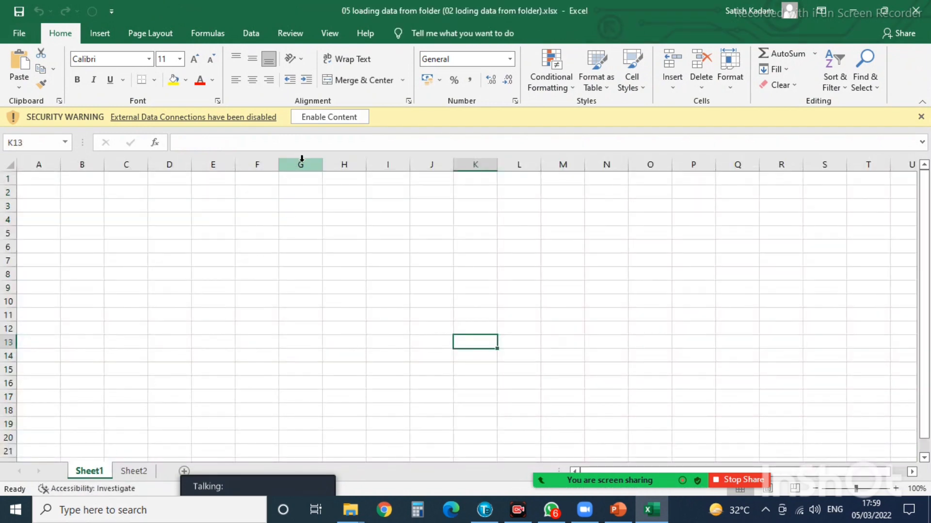
{"action": "left_click", "coordinate": [326, 120]}
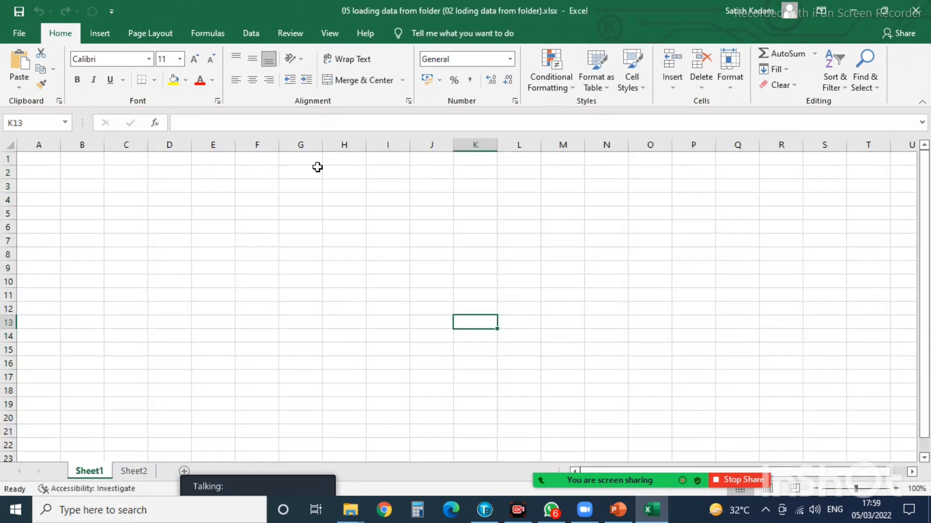
- Show the workbook's queries, including the 395-row 2A Files query, then close Excel
{"action": "left_click", "coordinate": [251, 33]}
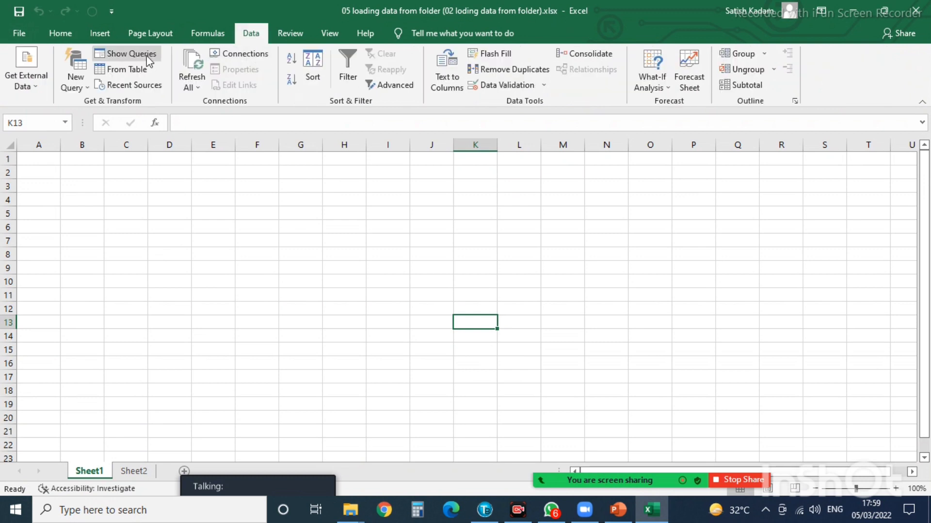
{"action": "left_click", "coordinate": [104, 53]}
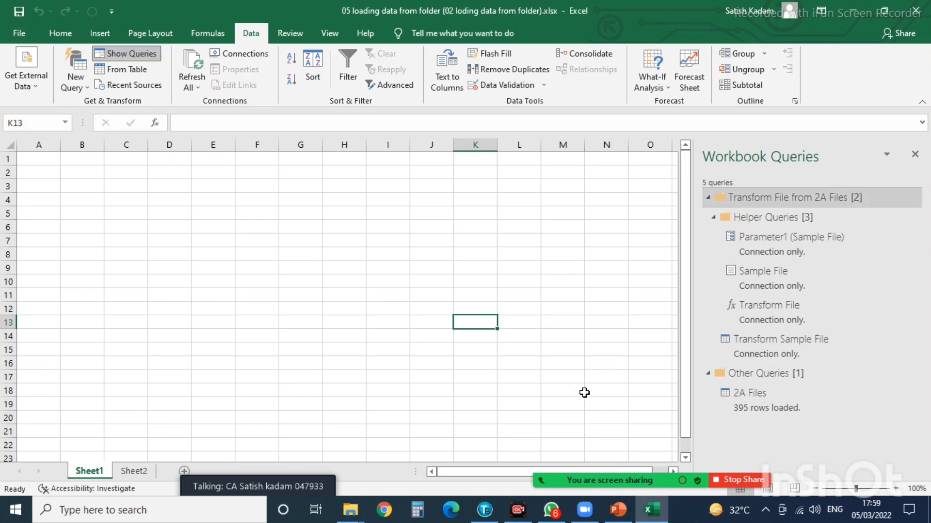
{"action": "left_click", "coordinate": [916, 12]}
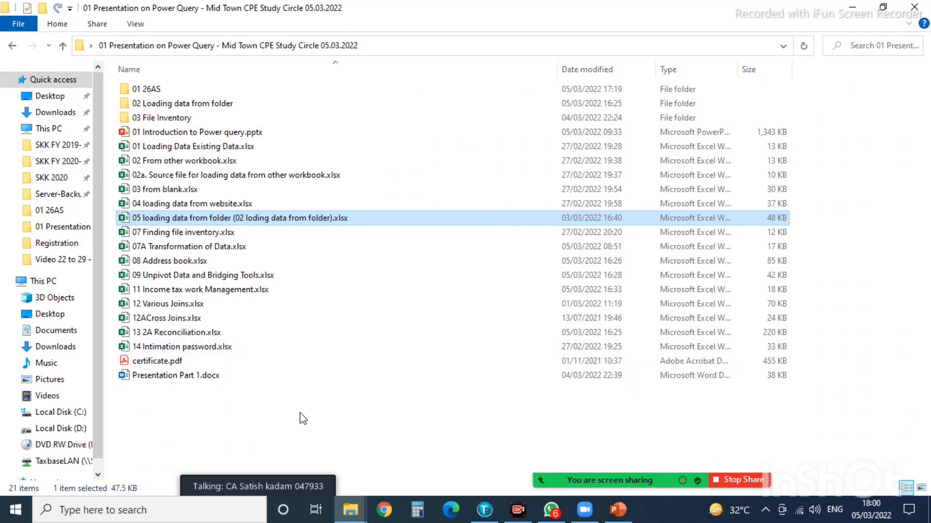
- Create a new blank Excel worksheet in the folder named 'loading data from folder'
{"action": "right_click", "coordinate": [339, 368]}
{"action": "mouse_move", "coordinate": [376, 339]}
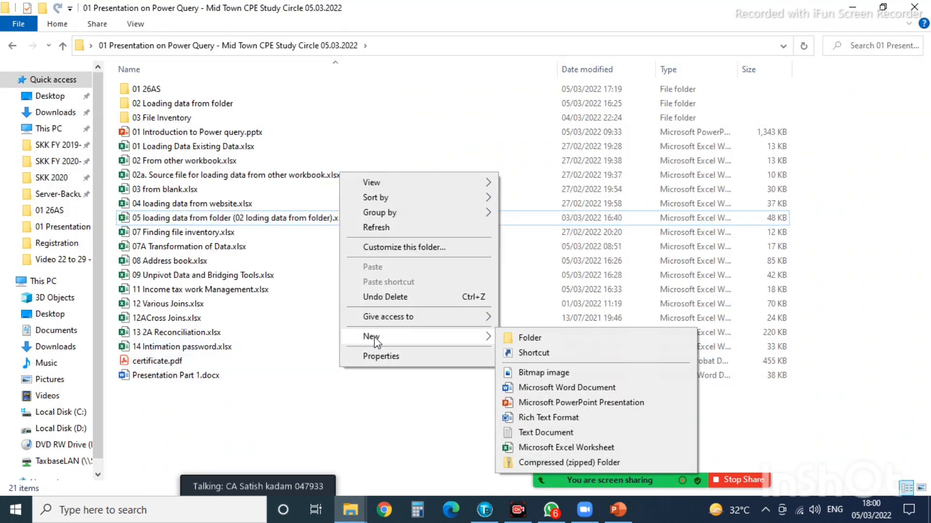
{"action": "left_click", "coordinate": [540, 447]}
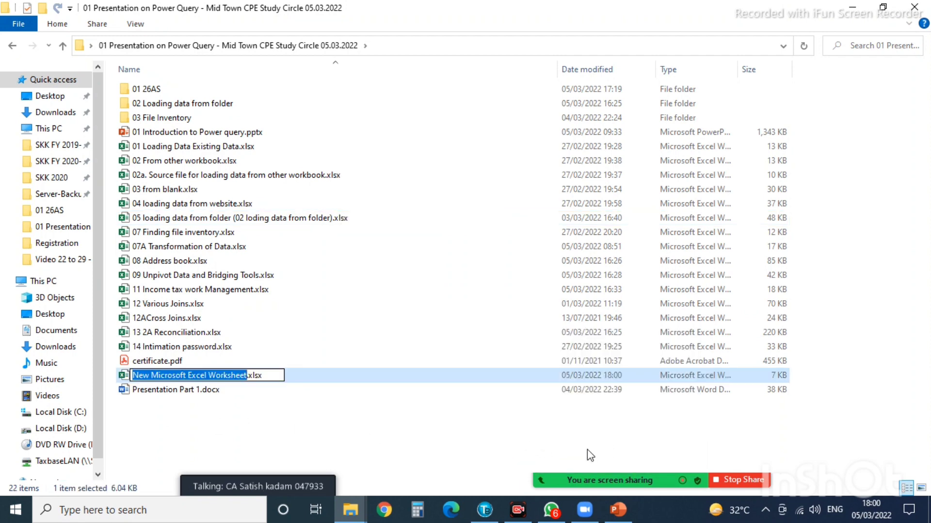
{"action": "type", "text": "loading d"}
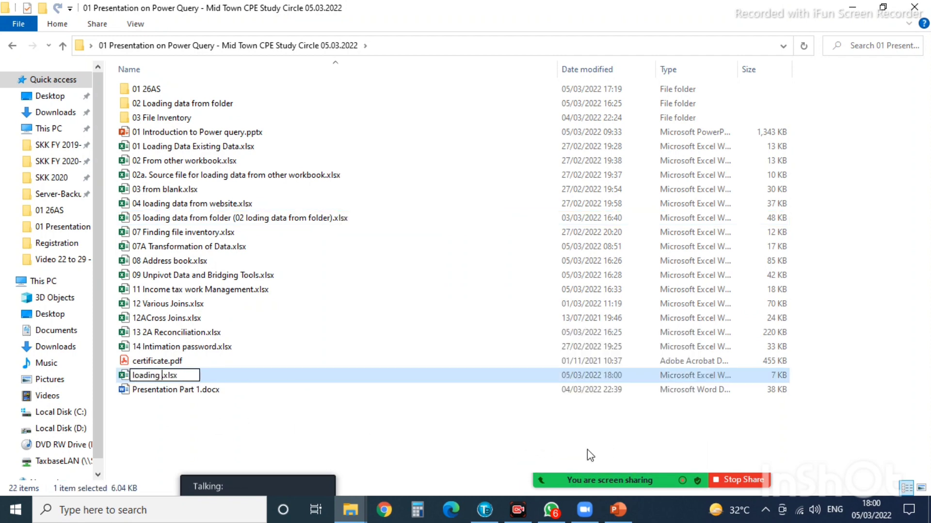
{"action": "type", "text": "ata fro "}
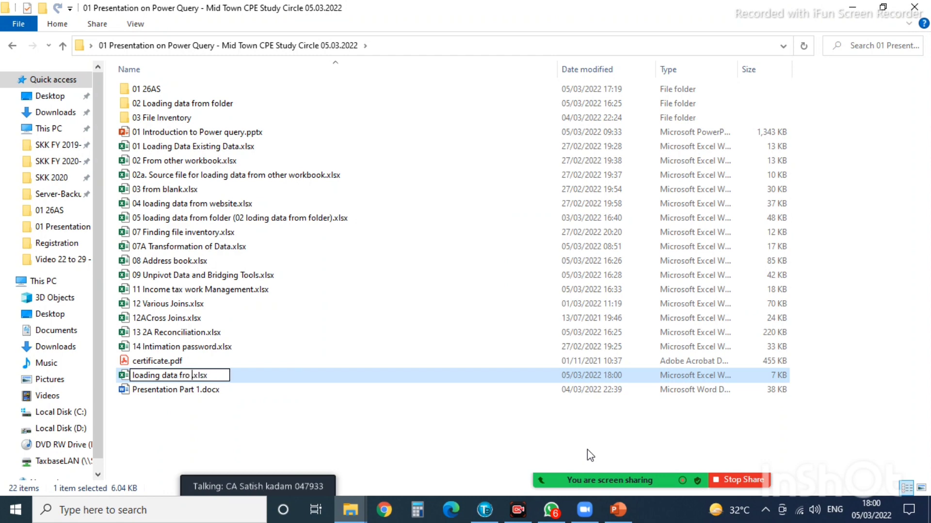
{"action": "type", "text": "m folder"}
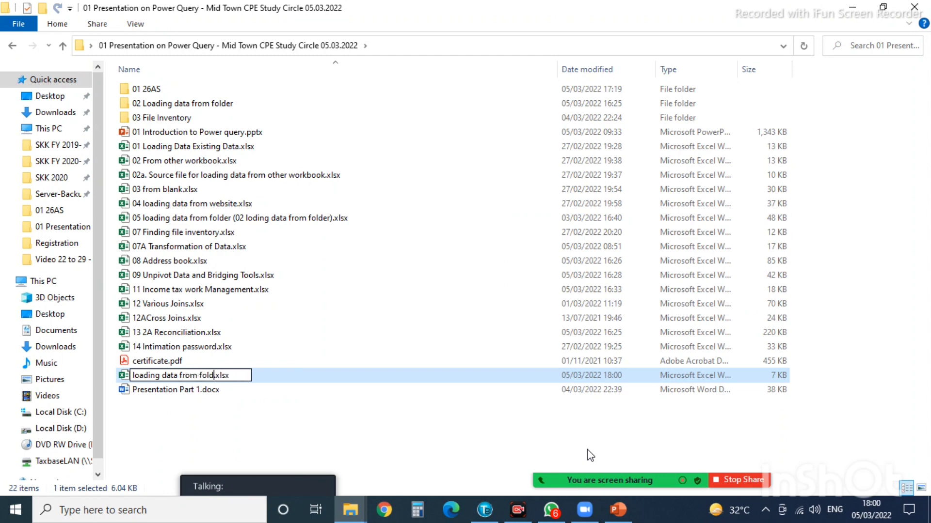